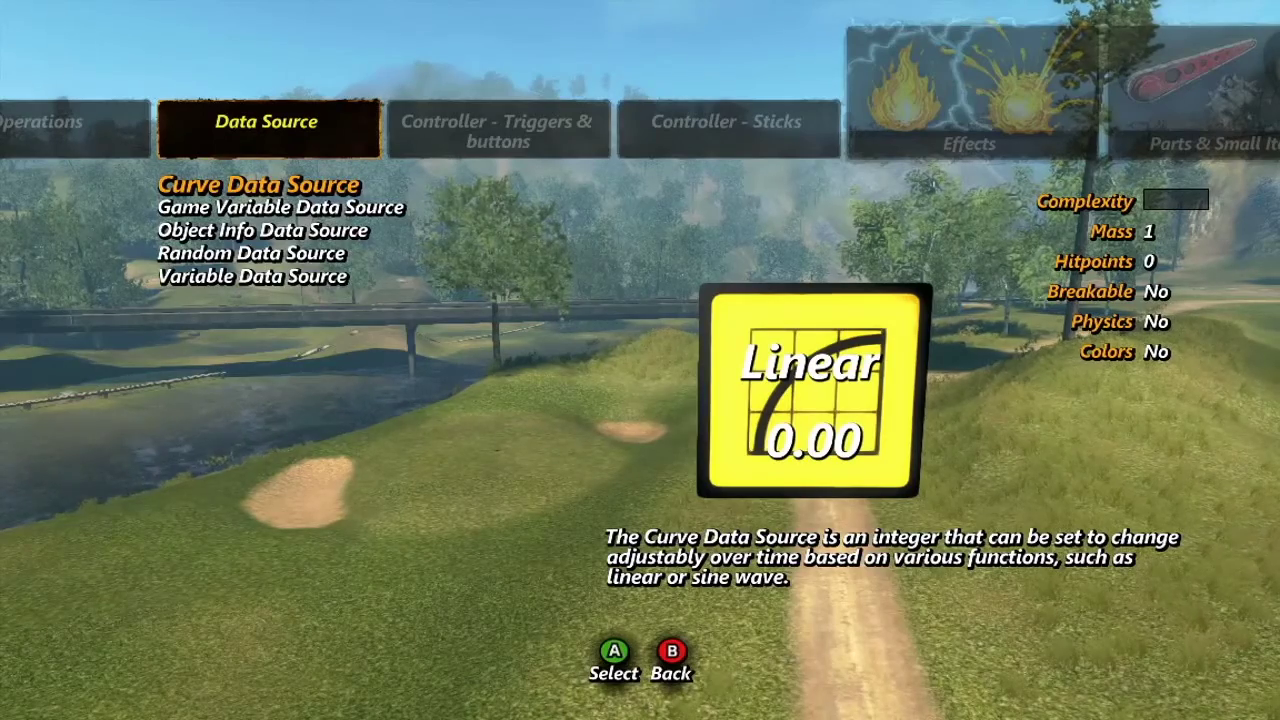
Step: Add a Curve Data Source object above the grass beside the dirt trail and open its object properties
{"action": "key", "text": "Return"}
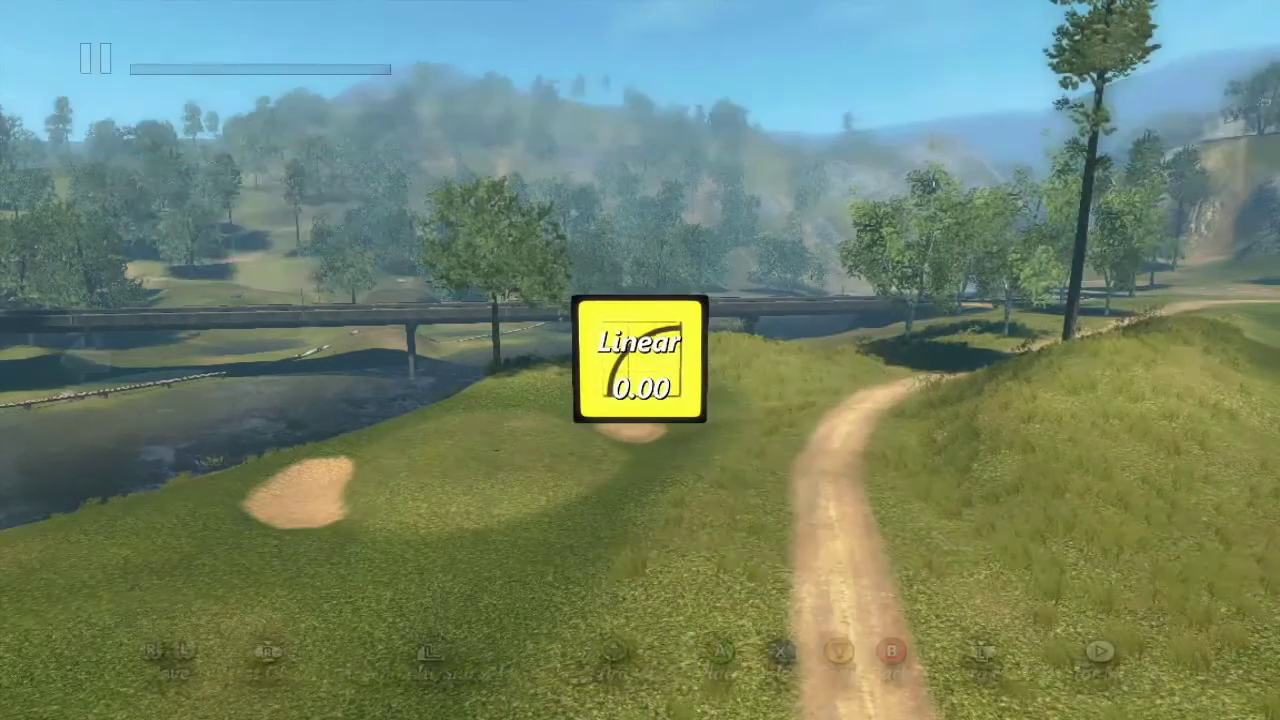
{"action": "key", "text": "Right"}
{"action": "key", "text": "Down"}
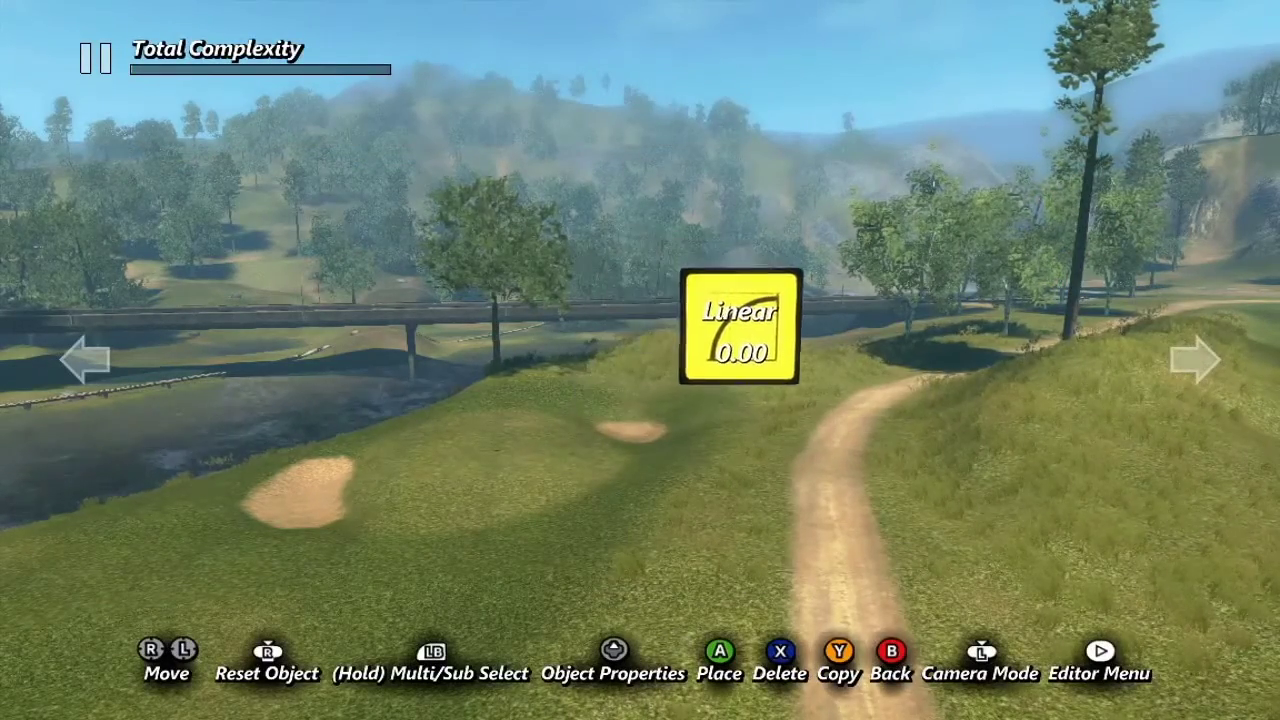
{"action": "key", "text": "Up"}
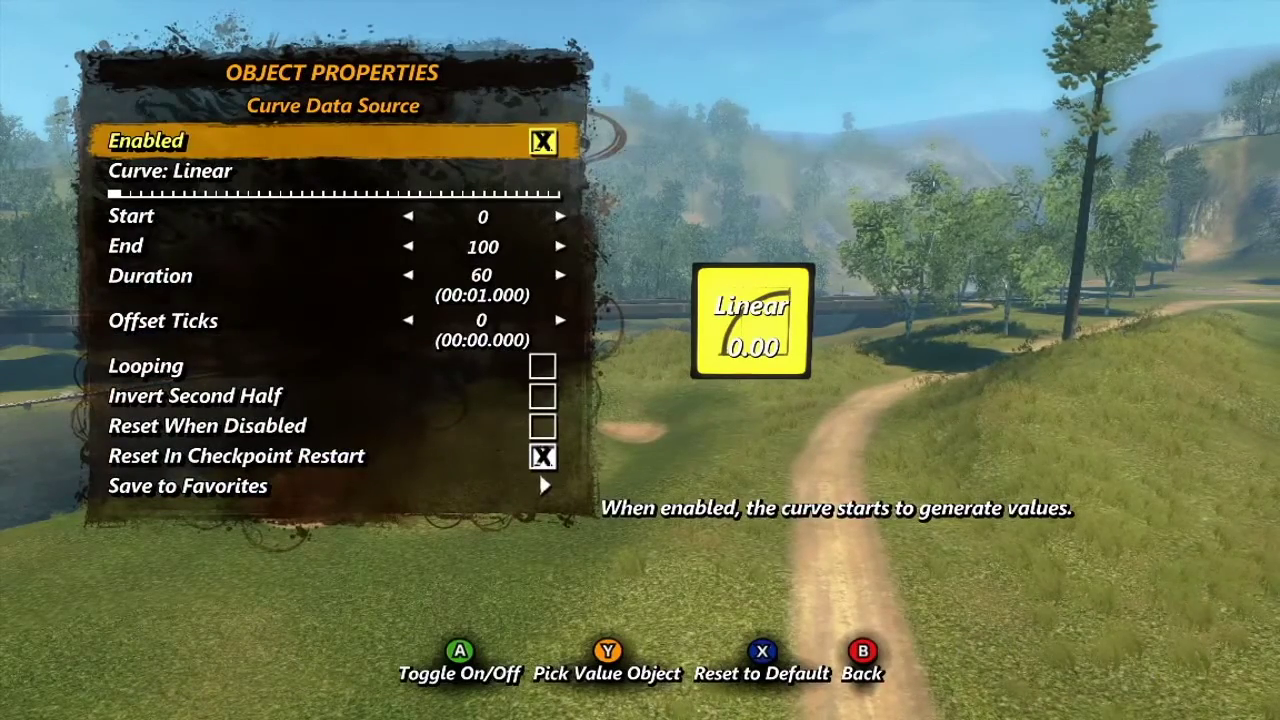
Step: Try other Start values for the curve and return Start to 0
{"action": "key", "text": "Down"}
{"action": "key", "text": "Down"}
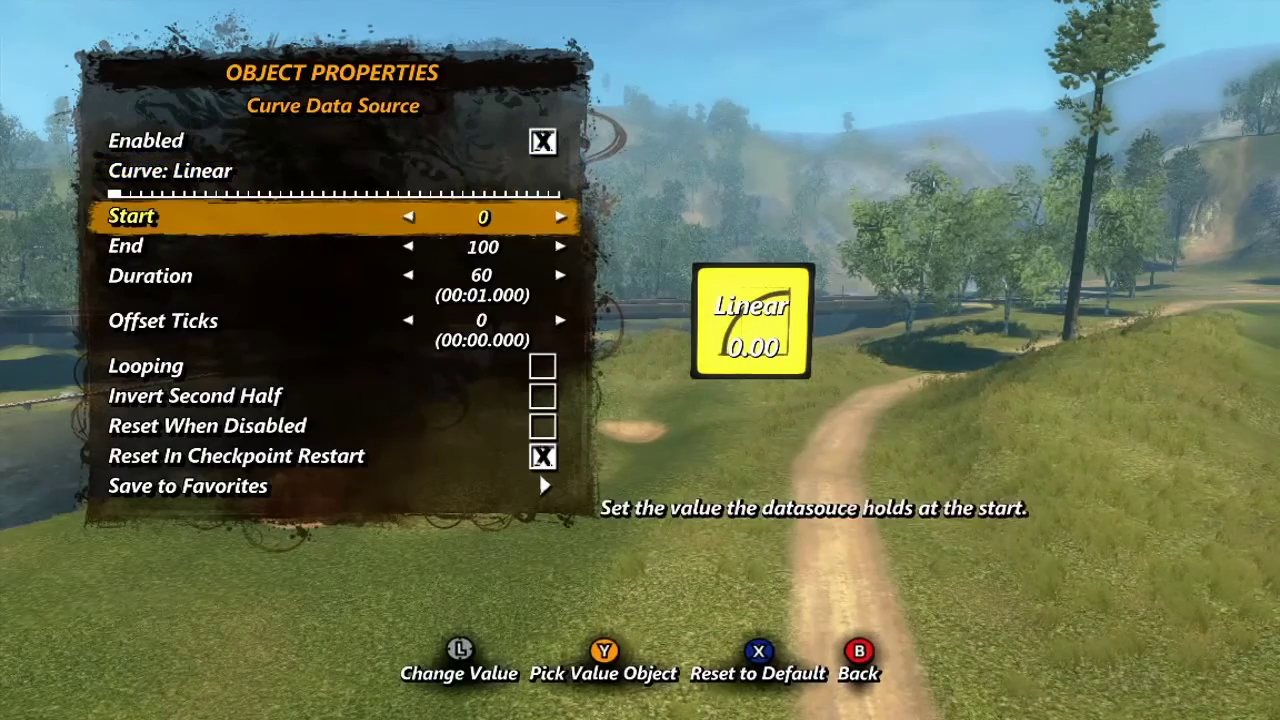
{"action": "key", "text": "Right"}
{"action": "key", "text": "Left"}
{"action": "key", "text": "Right"}
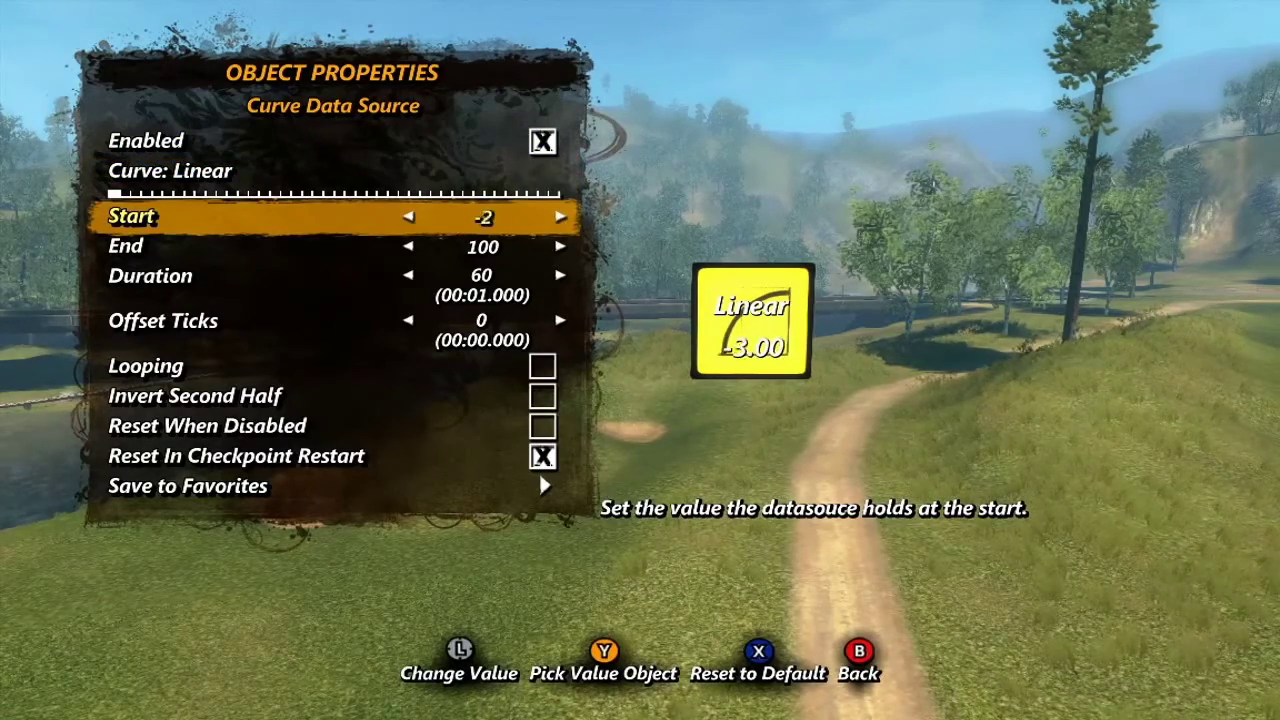
{"action": "key", "text": "Right"}
Step: Set the End value of the curve data source to 60
{"action": "key", "text": "Down"}
{"action": "key", "text": "Left"}
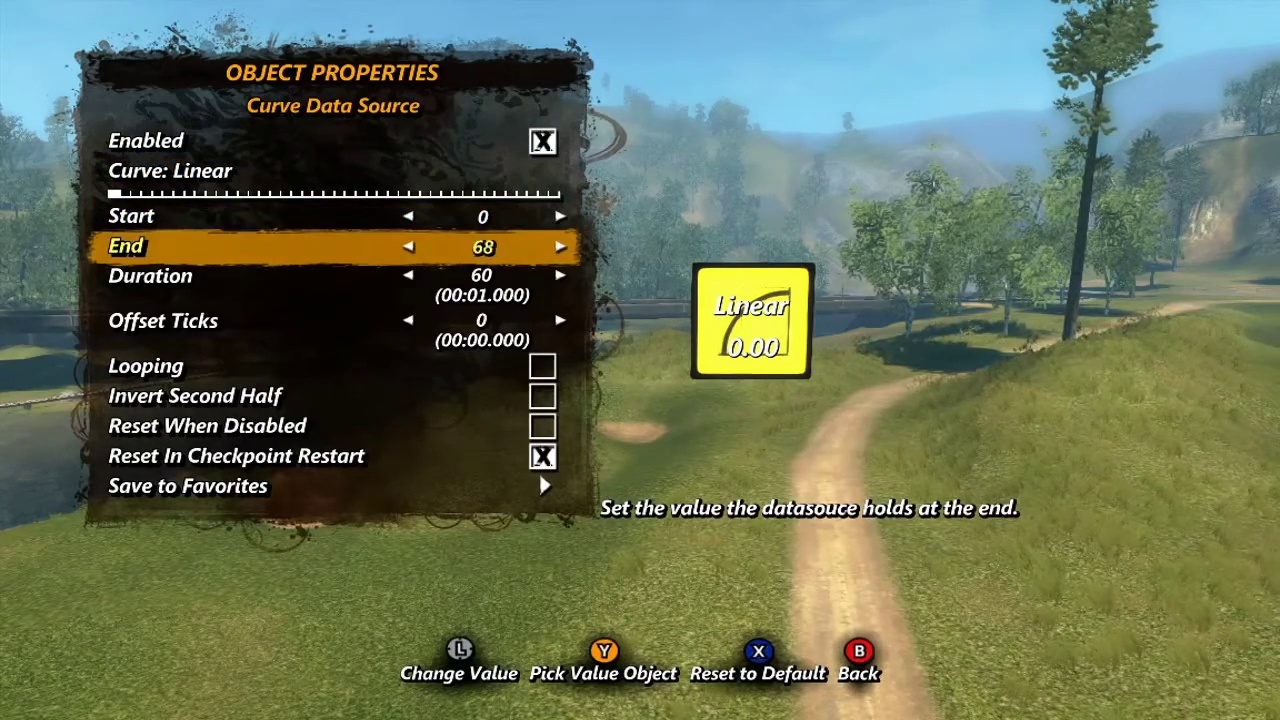
{"action": "key", "text": "Right"}
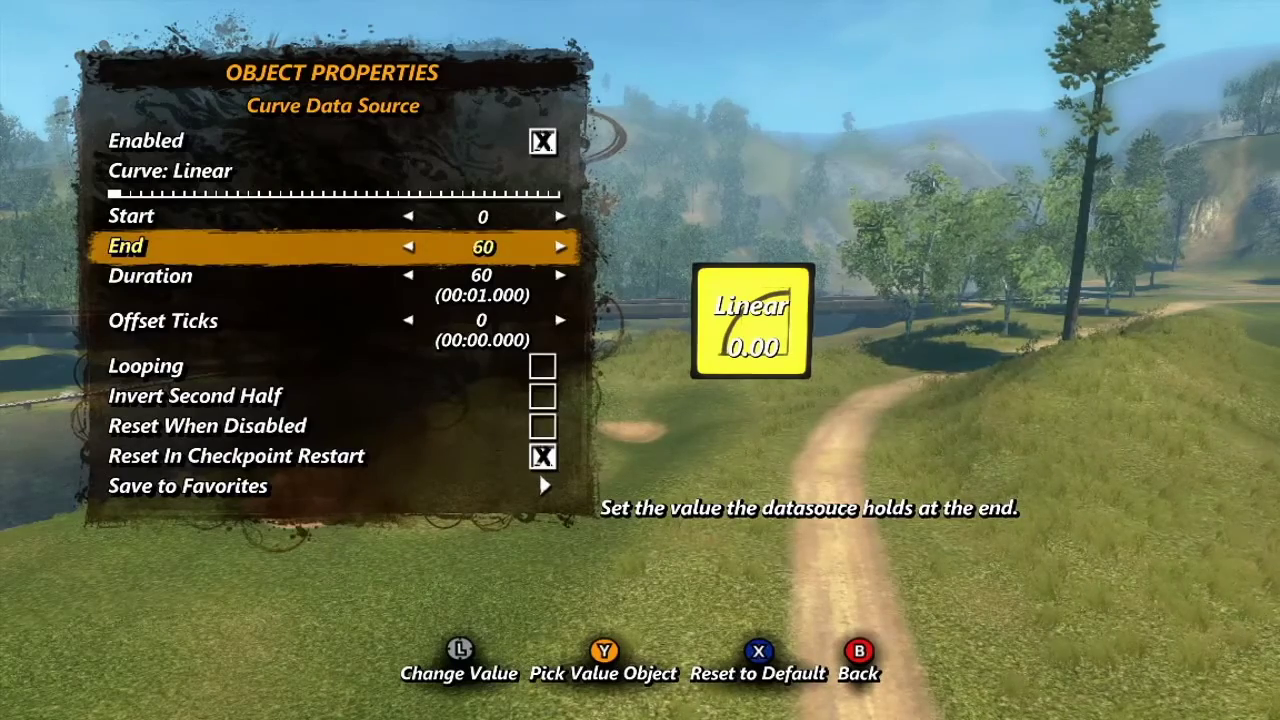
Step: Set the curve's Duration to 3600 ticks (01:00.000), close its properties and preview it briefly with physics running
{"action": "key", "text": "Down"}
{"action": "key", "text": "Right"}
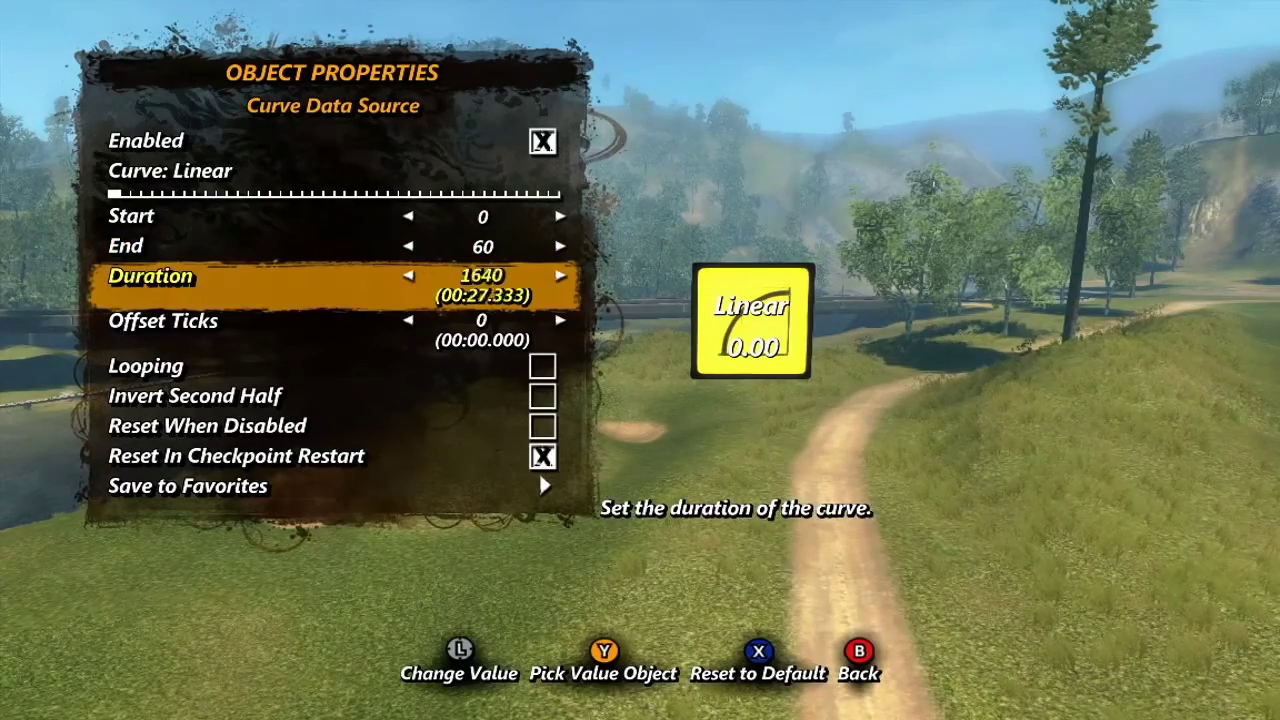
{"action": "key", "text": "Left"}
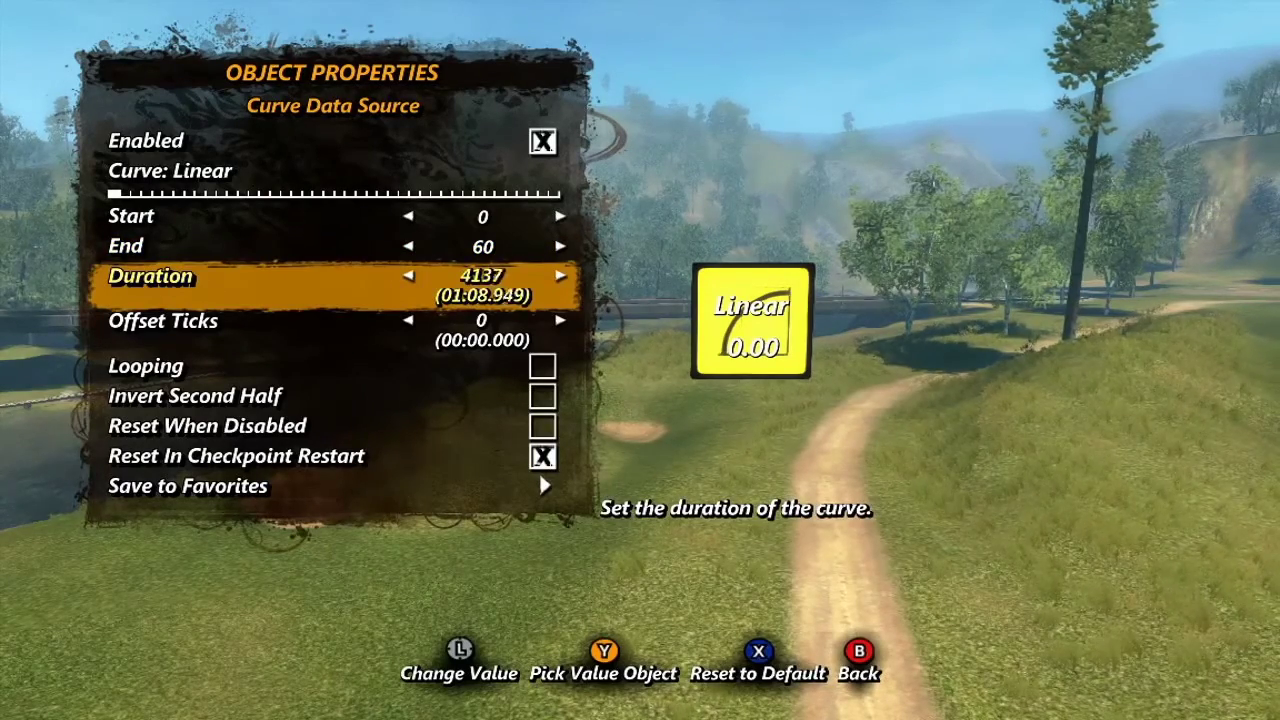
{"action": "key", "text": "Left"}
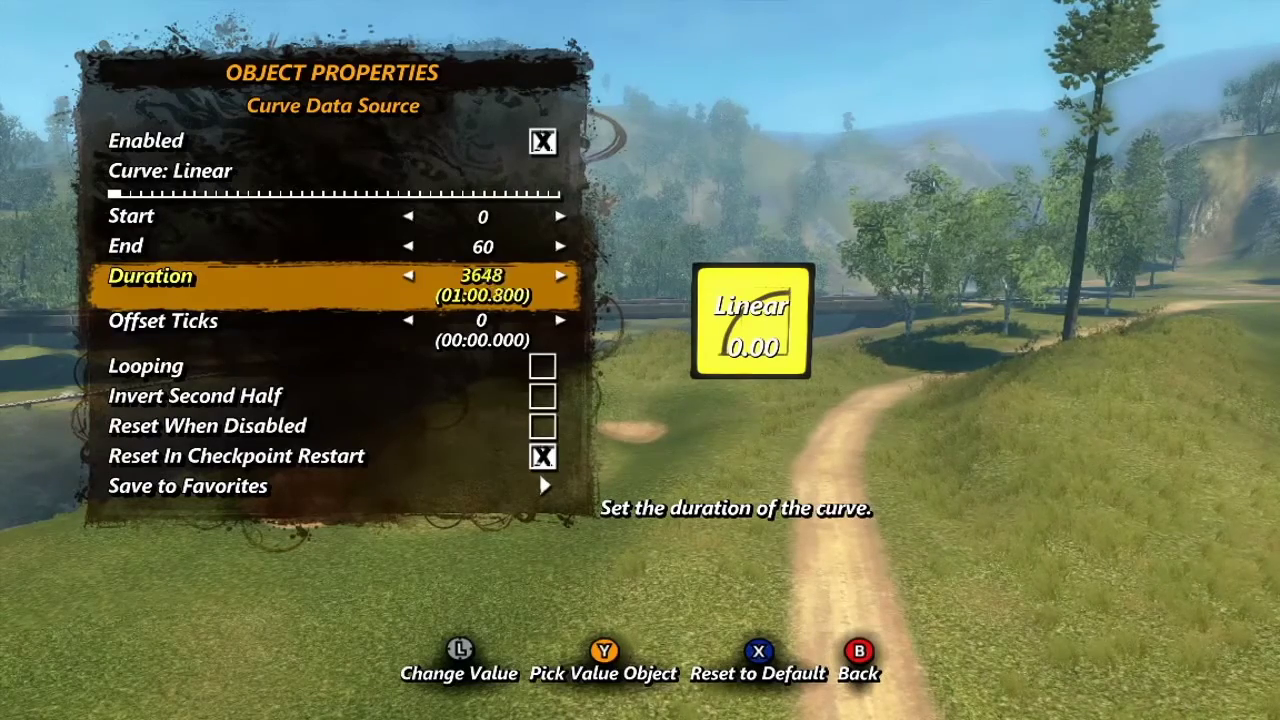
{"action": "key", "text": "Left"}
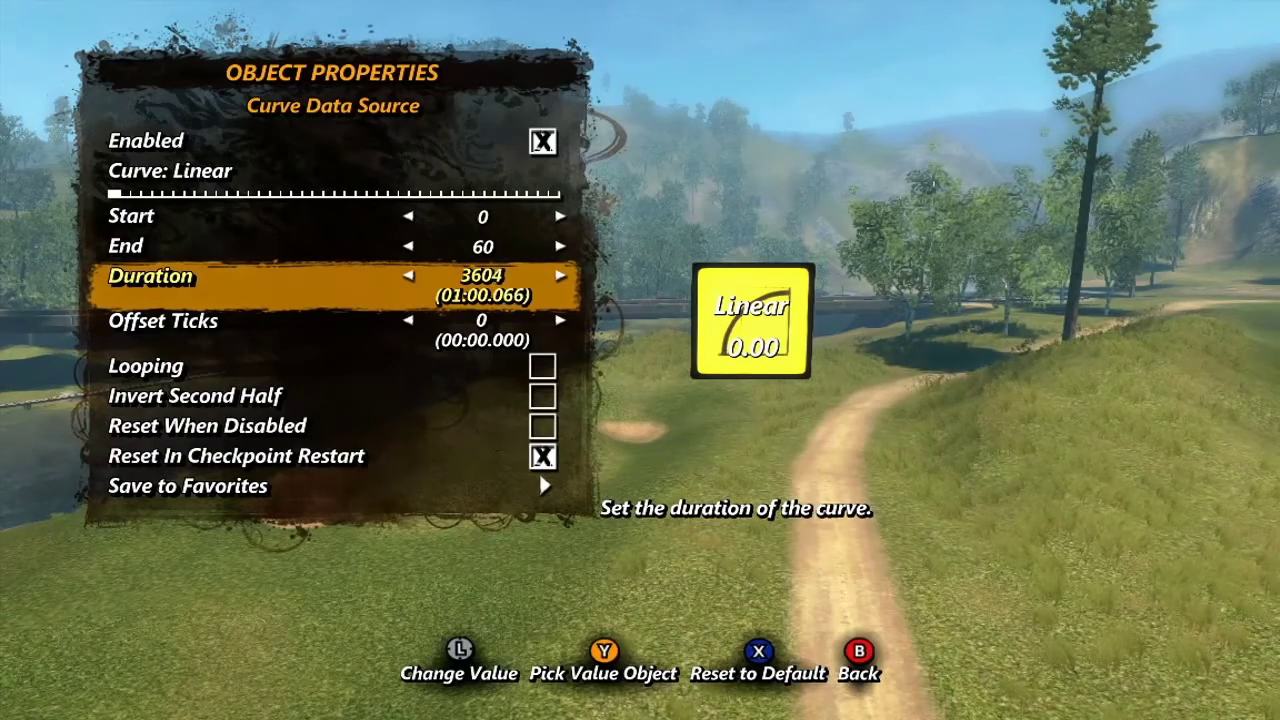
{"action": "key", "text": "Left"}
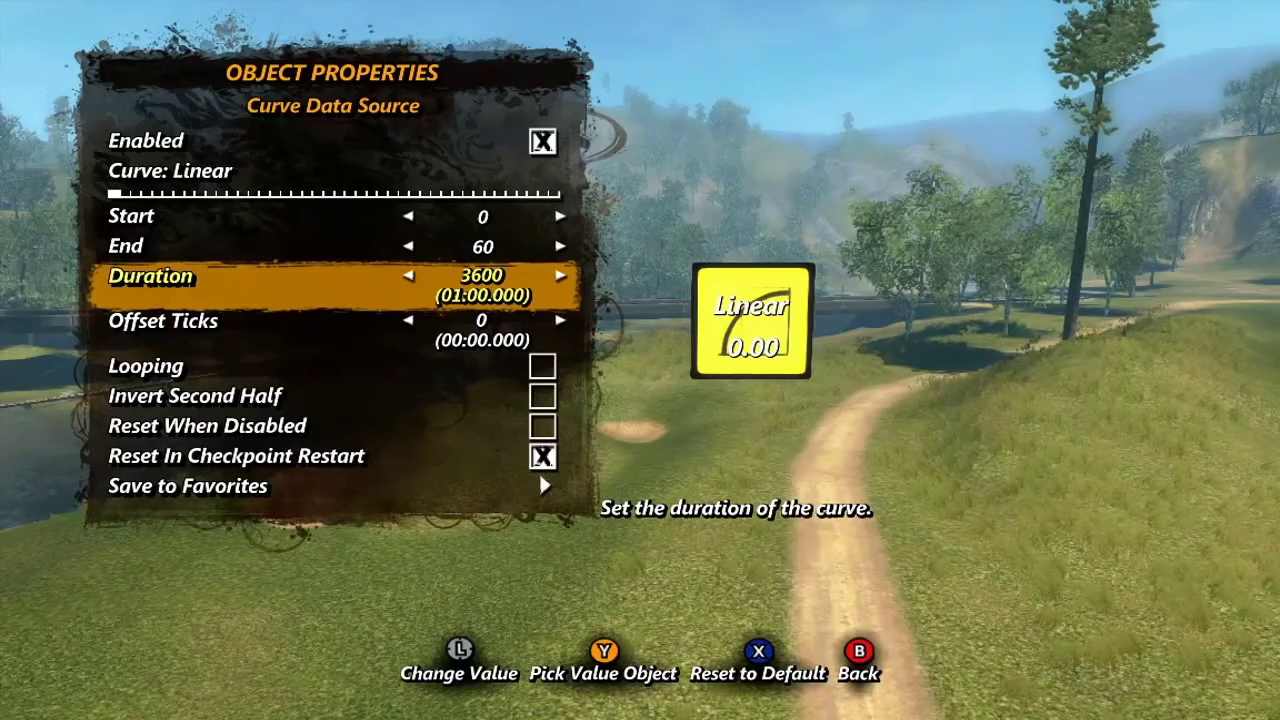
{"action": "key", "text": "Escape"}
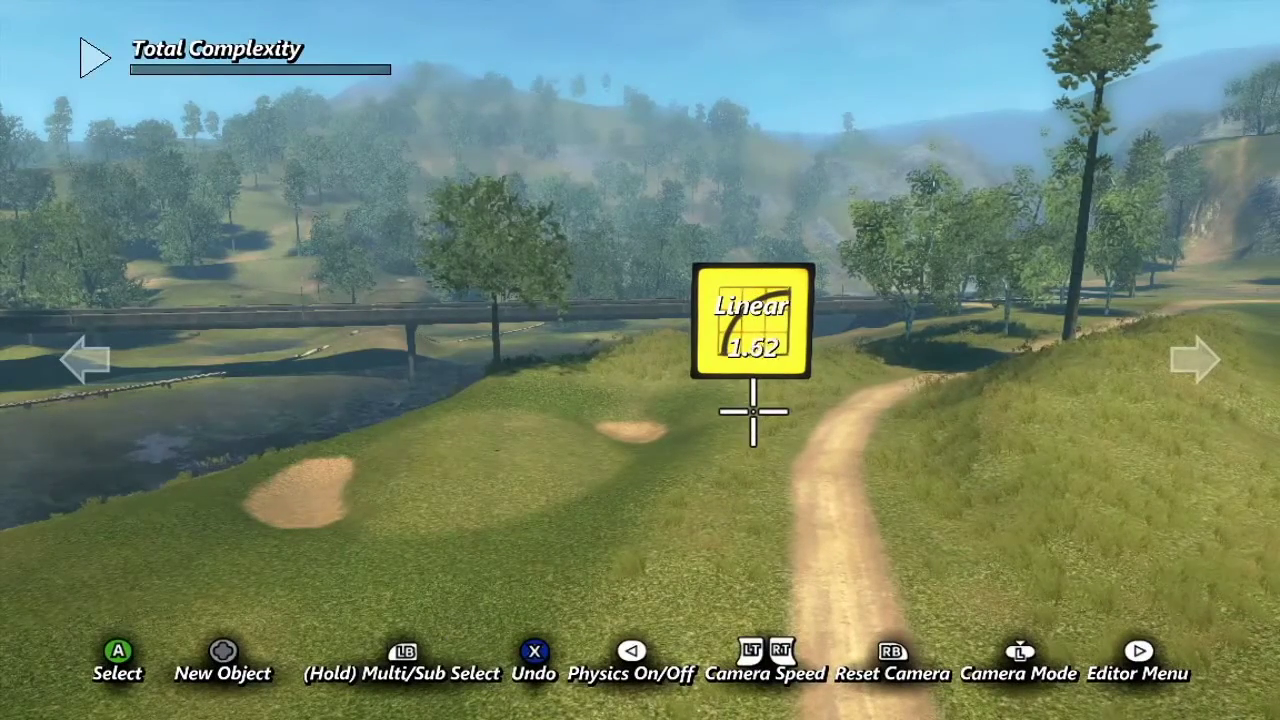
{"action": "key", "text": "space"}
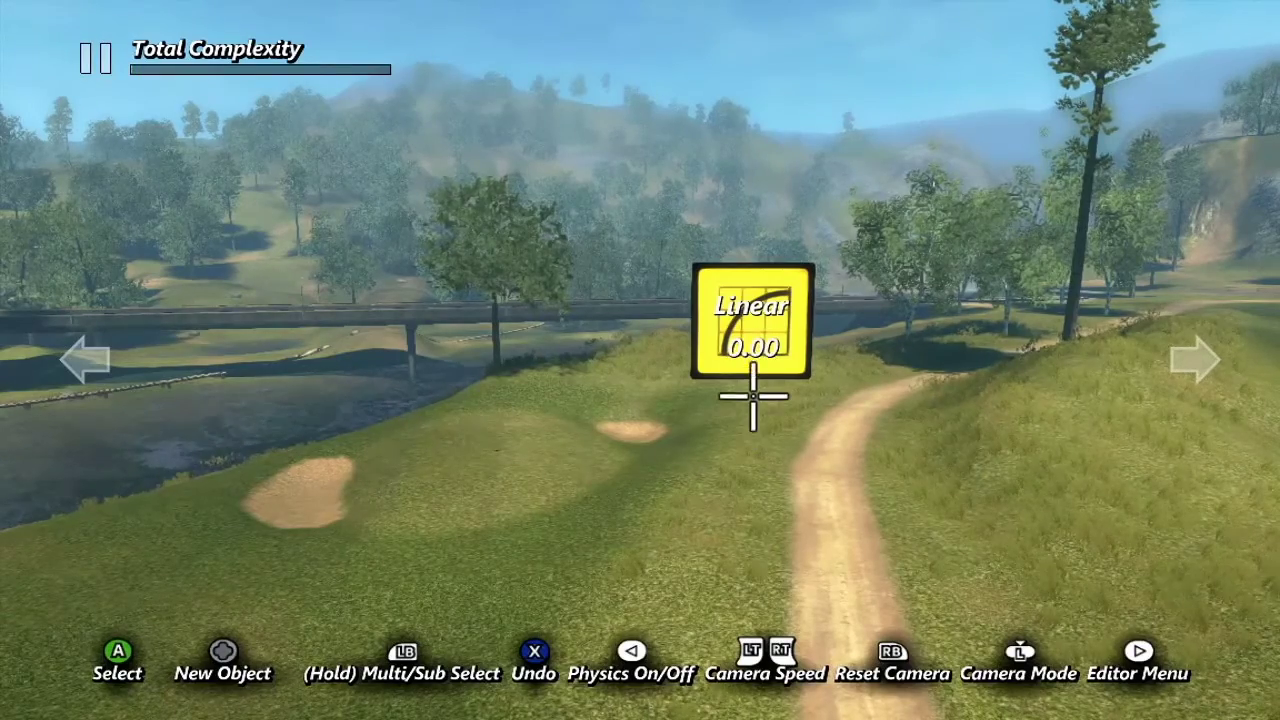
Step: Reopen the curve data source's properties and change its curve type to Quadratic Ease Out In
{"action": "key", "text": "Return"}
{"action": "key", "text": "Up"}
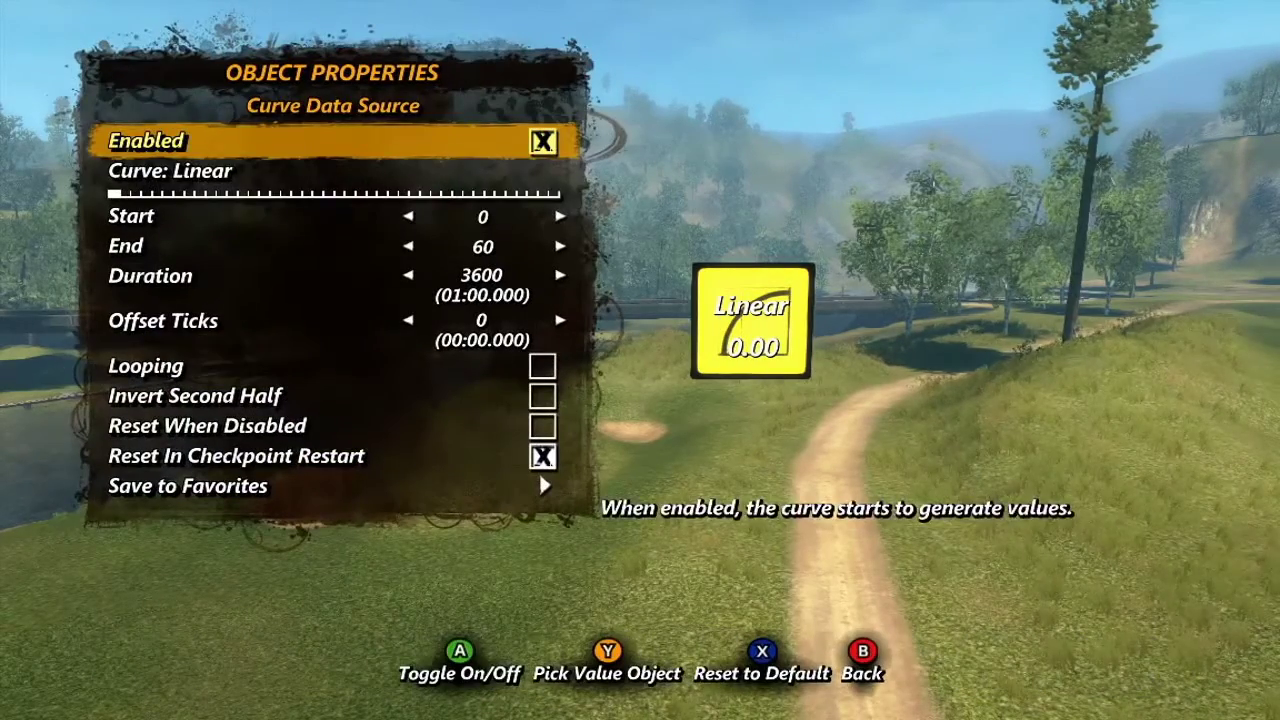
{"action": "key", "text": "Down"}
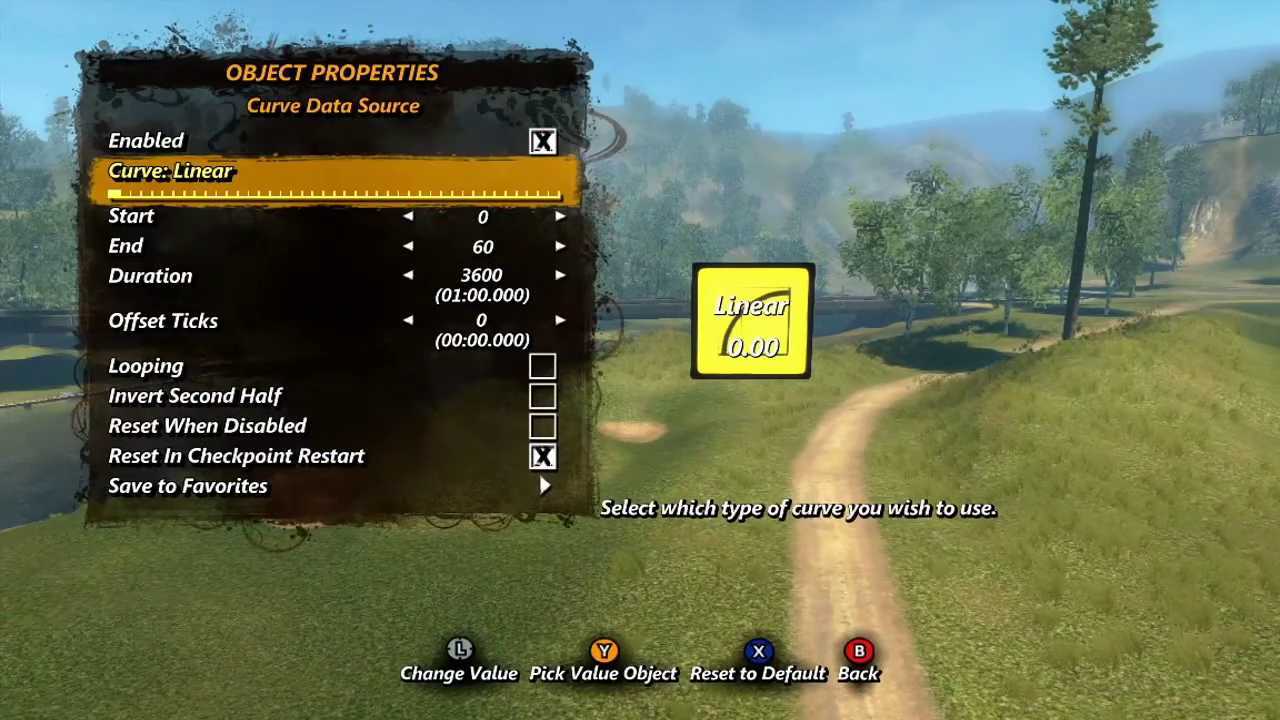
{"action": "key", "text": "Right"}
{"action": "key", "text": "Right"}
{"action": "key", "text": "Right"}
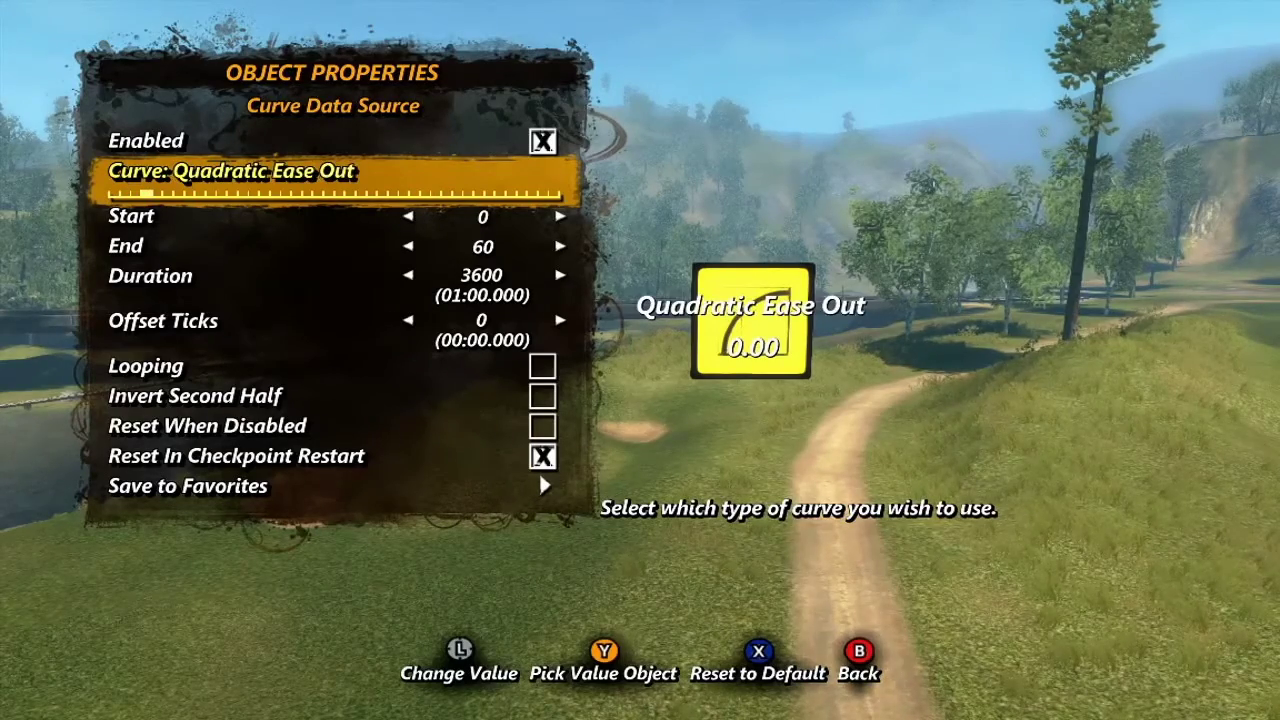
{"action": "key", "text": "Right"}
{"action": "key", "text": "Right"}
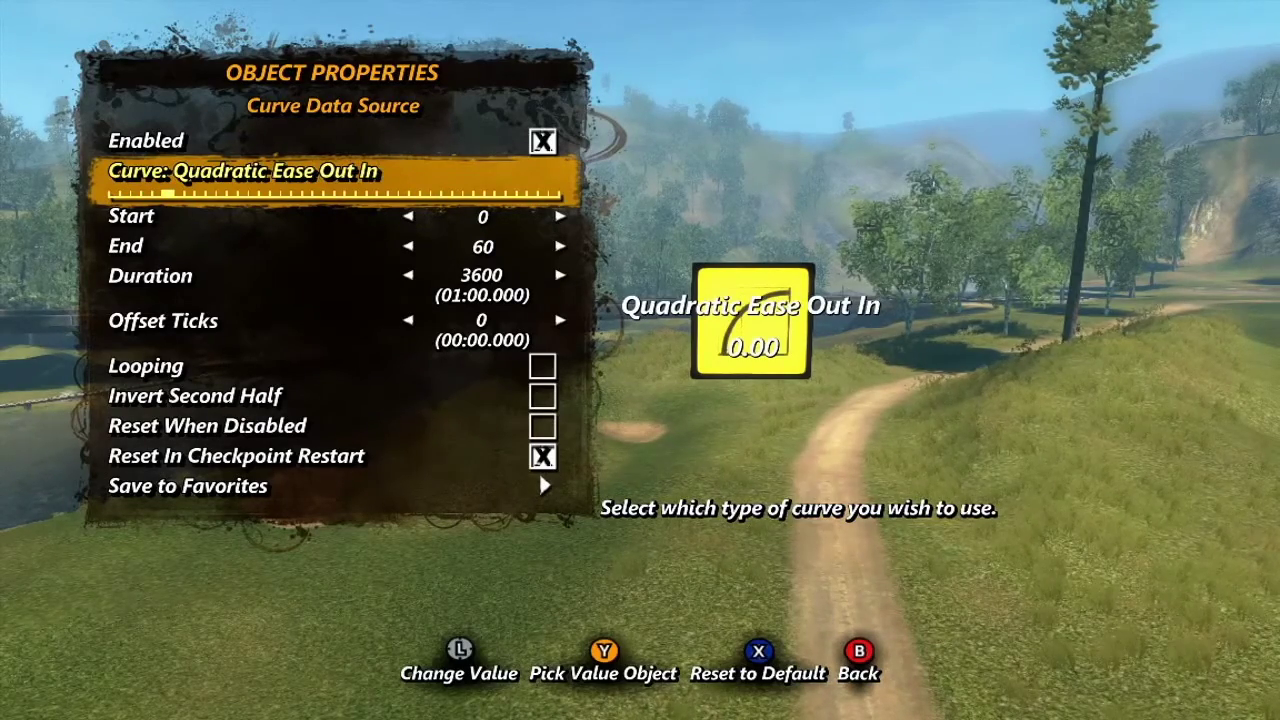
Step: Browse through the cubic curve types and return the selection to Quadratic Ease Out In
{"action": "key", "text": "Right"}
{"action": "key", "text": "Right"}
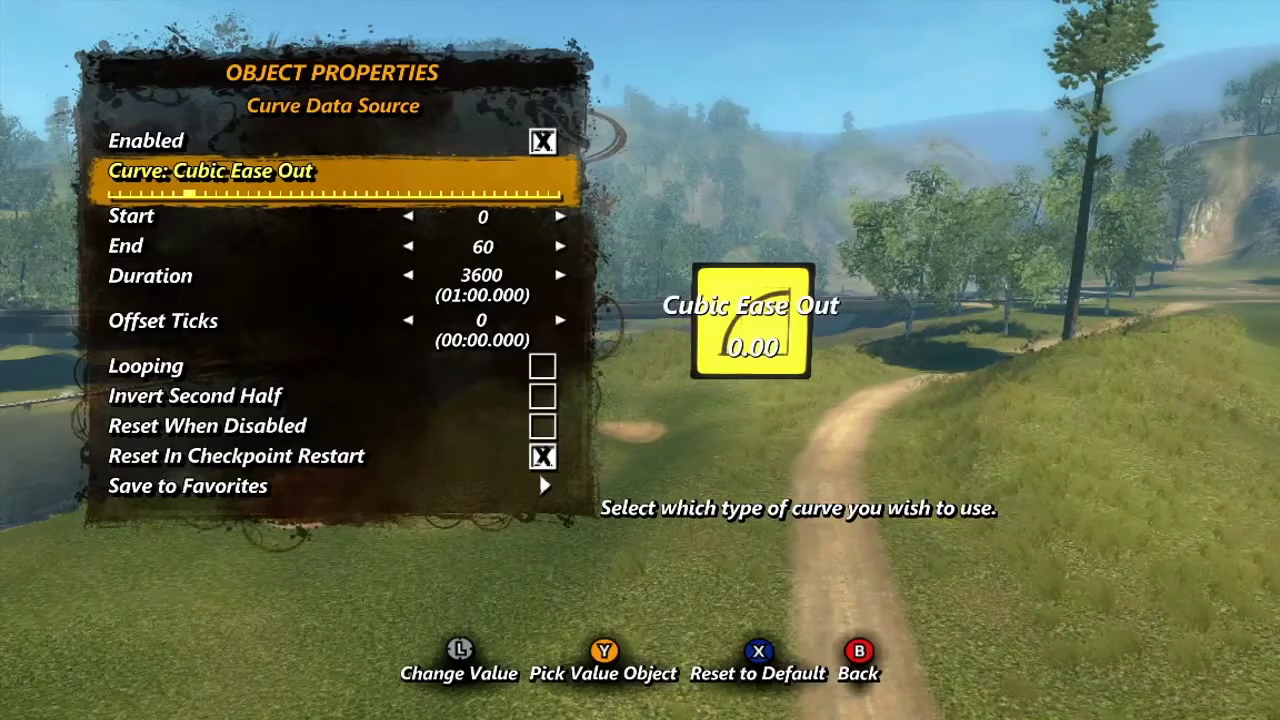
{"action": "key", "text": "Right"}
{"action": "key", "text": "Right"}
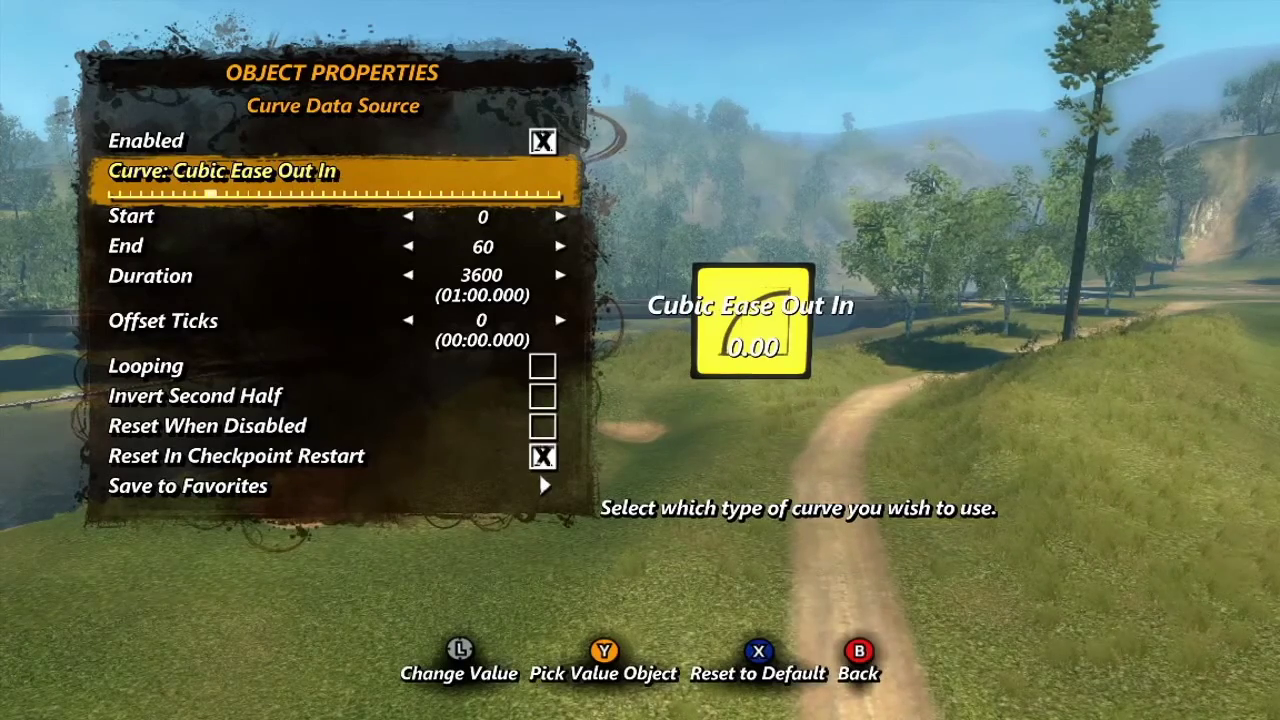
{"action": "key", "text": "Right"}
{"action": "key", "text": "Left"}
{"action": "key", "text": "Left"}
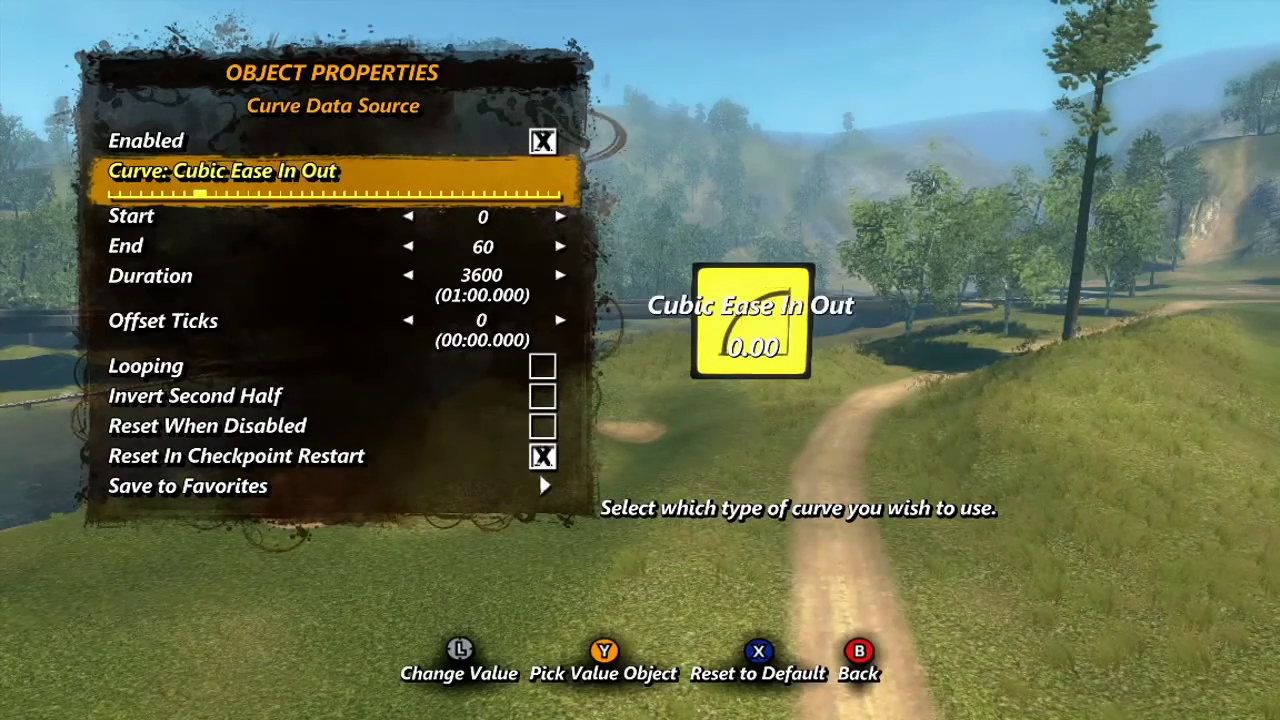
{"action": "key", "text": "Left"}
{"action": "key", "text": "Left"}
{"action": "key", "text": "Left"}
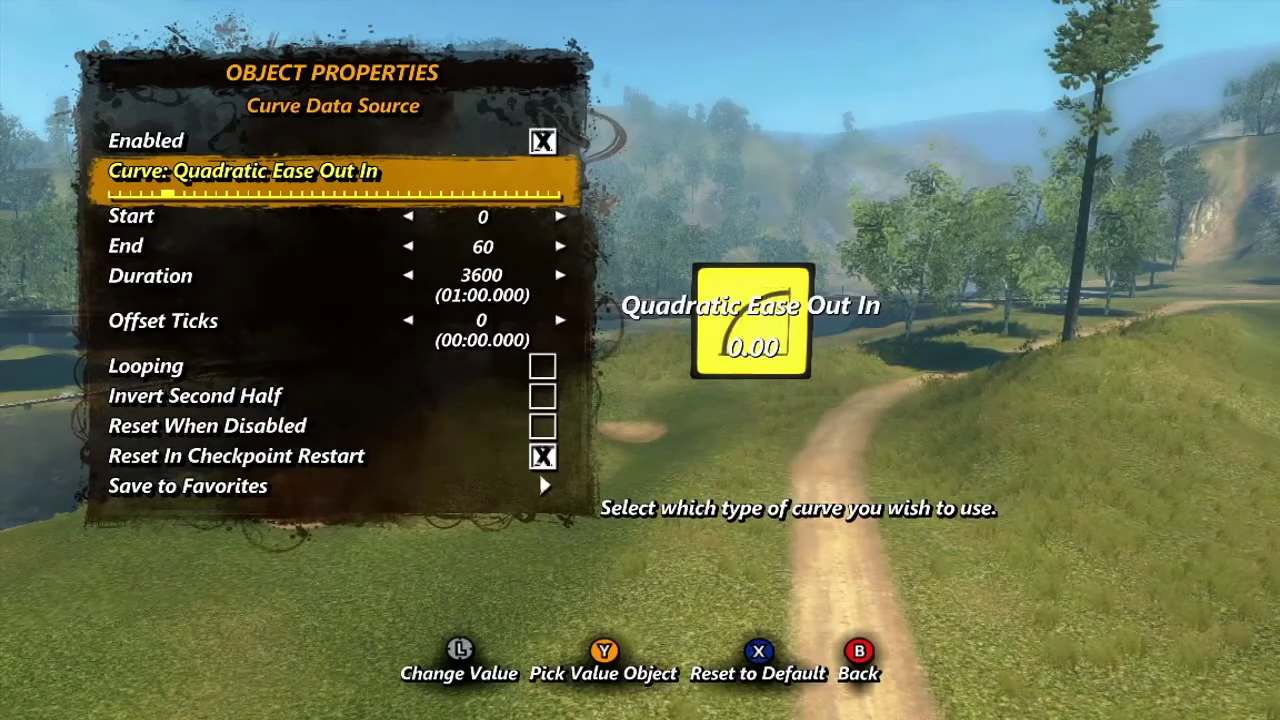
Step: Close the properties and run the physics to preview the Quadratic Ease Out In curve, then stop it
{"action": "key", "text": "Escape"}
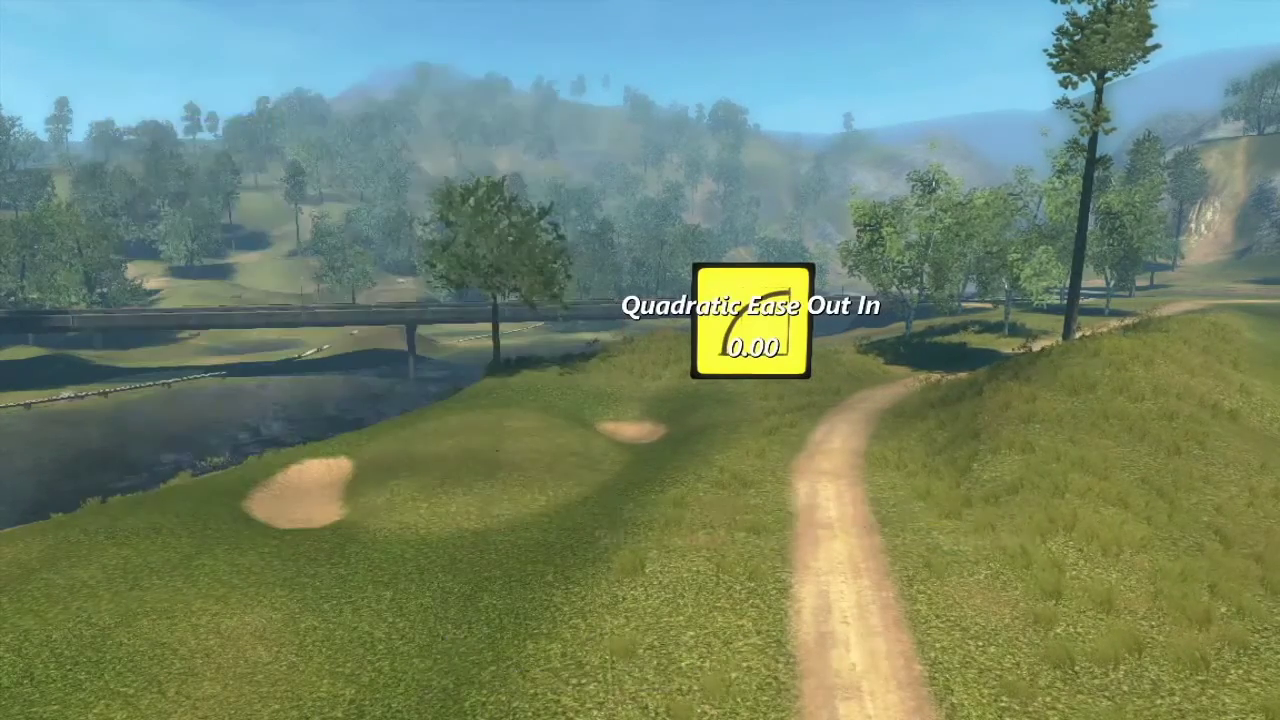
{"action": "key", "text": "space"}
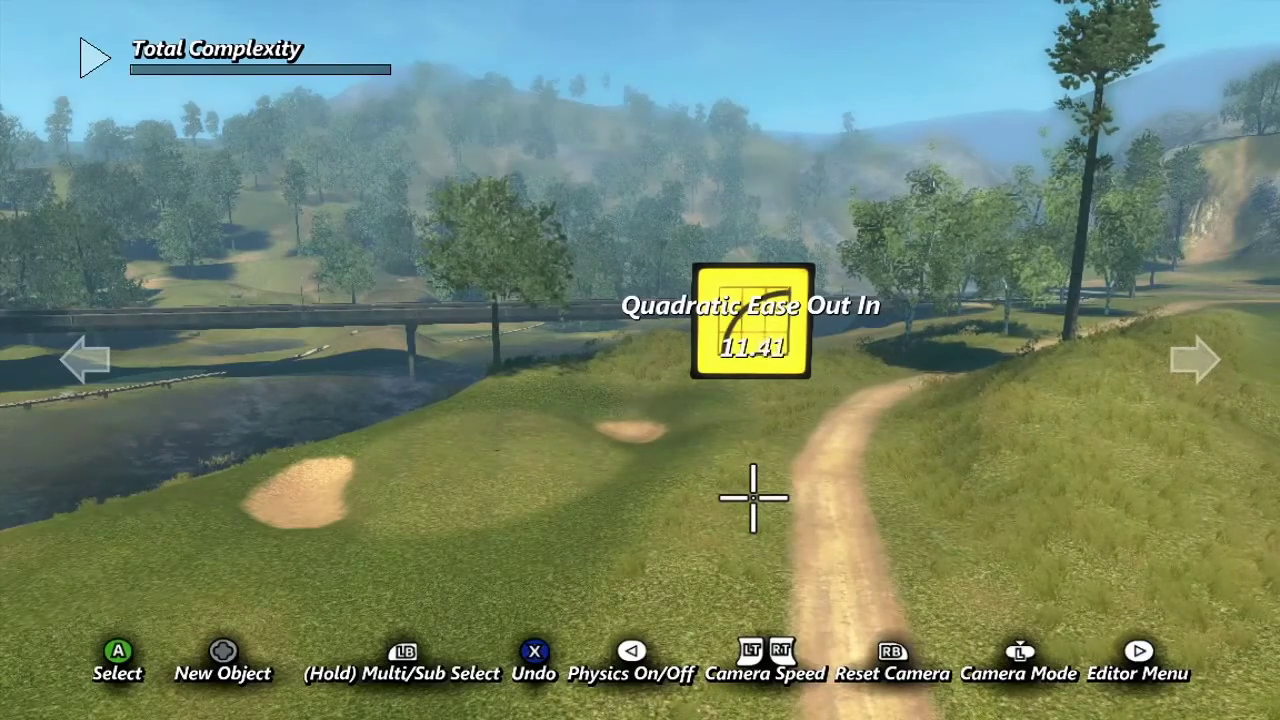
{"action": "key", "text": "space"}
Step: Select the curve data source and open its object properties at the Offset Ticks setting
{"action": "key", "text": "Return"}
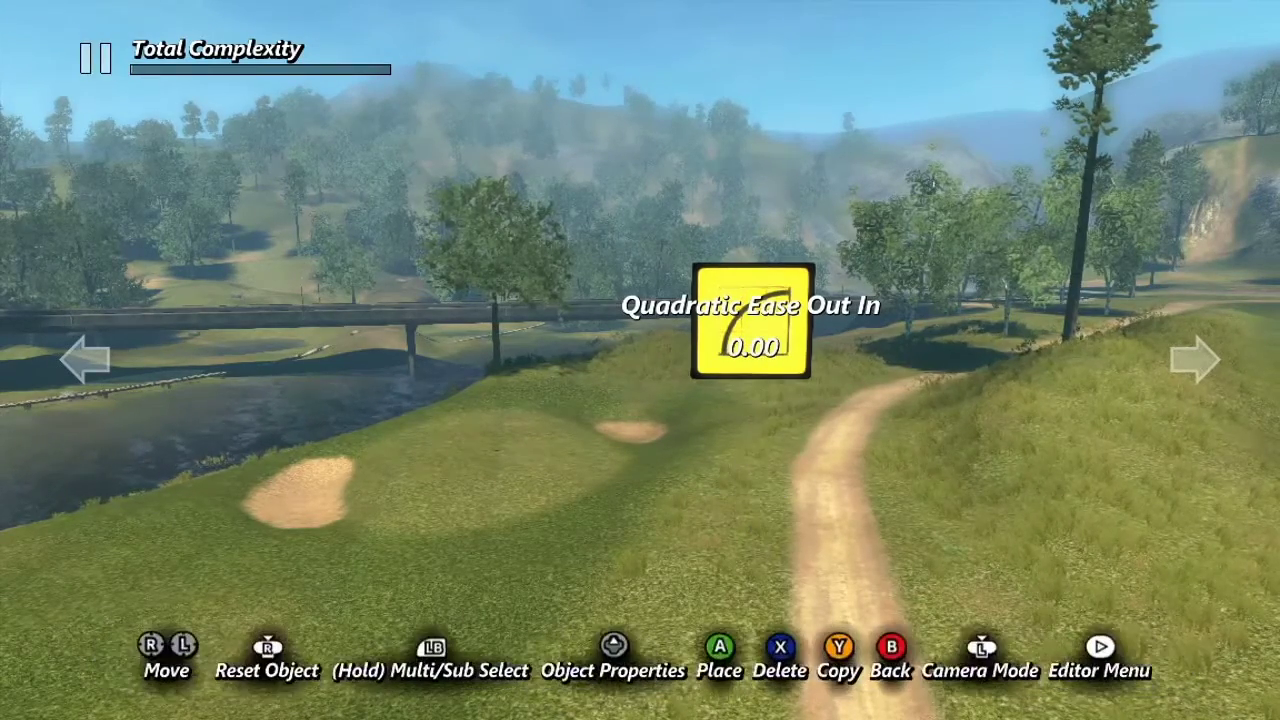
{"action": "key", "text": "r"}
{"action": "key", "text": "Down"}
{"action": "key", "text": "Down"}
{"action": "key", "text": "Down"}
{"action": "key", "text": "Down"}
{"action": "key", "text": "Down"}
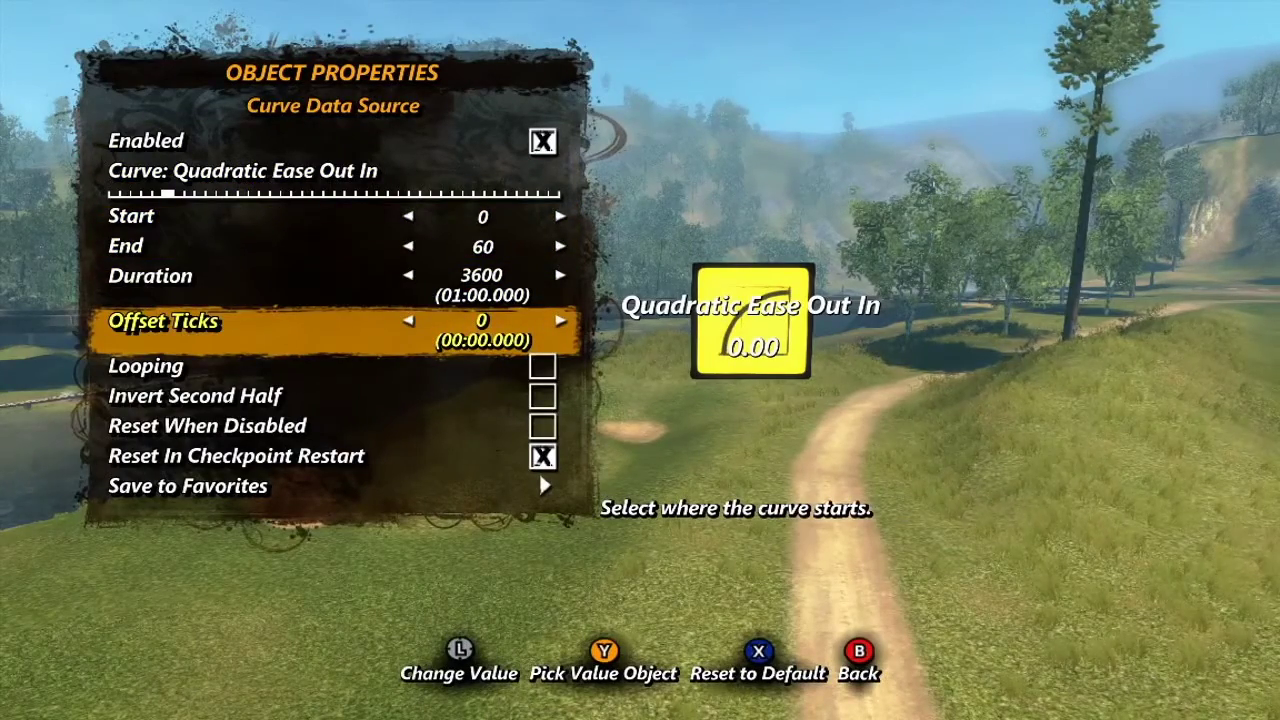
Step: Try small Offset Ticks values for the curve and return the offset to 0
{"action": "key", "text": "Right"}
{"action": "key", "text": "Left"}
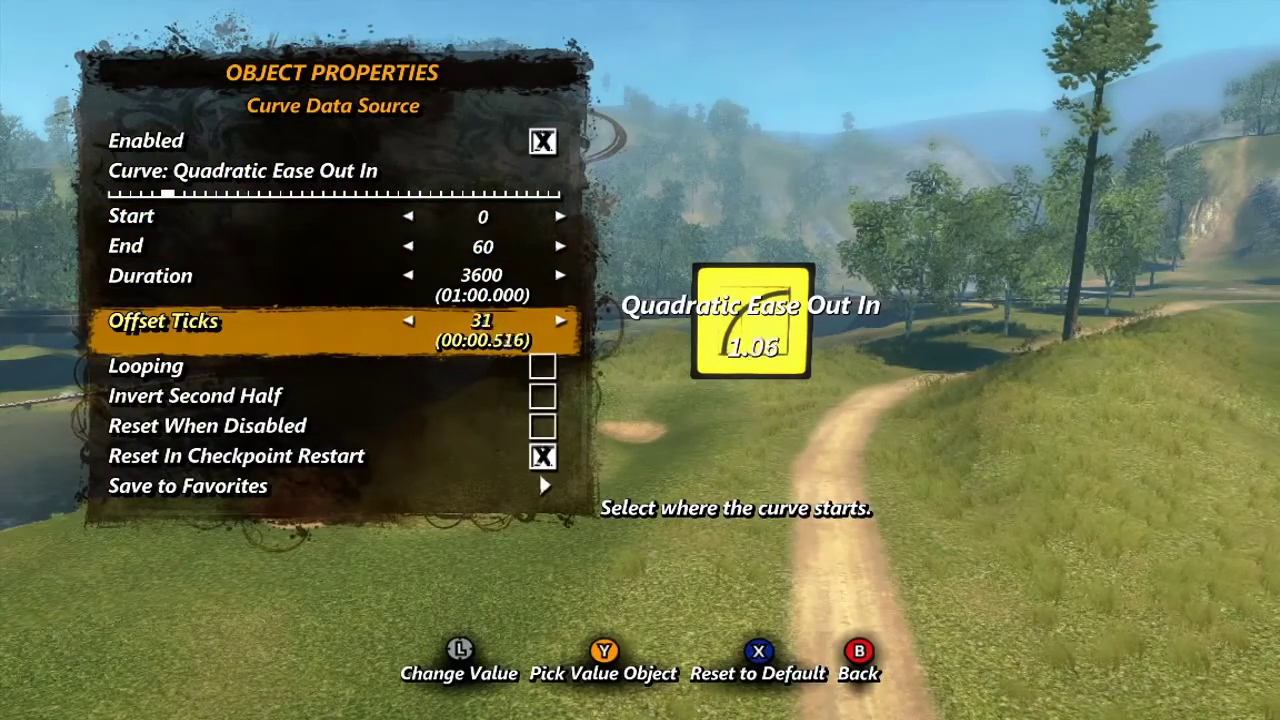
{"action": "key", "text": "Left"}
{"action": "key", "text": "Right"}
{"action": "key", "text": "Left"}
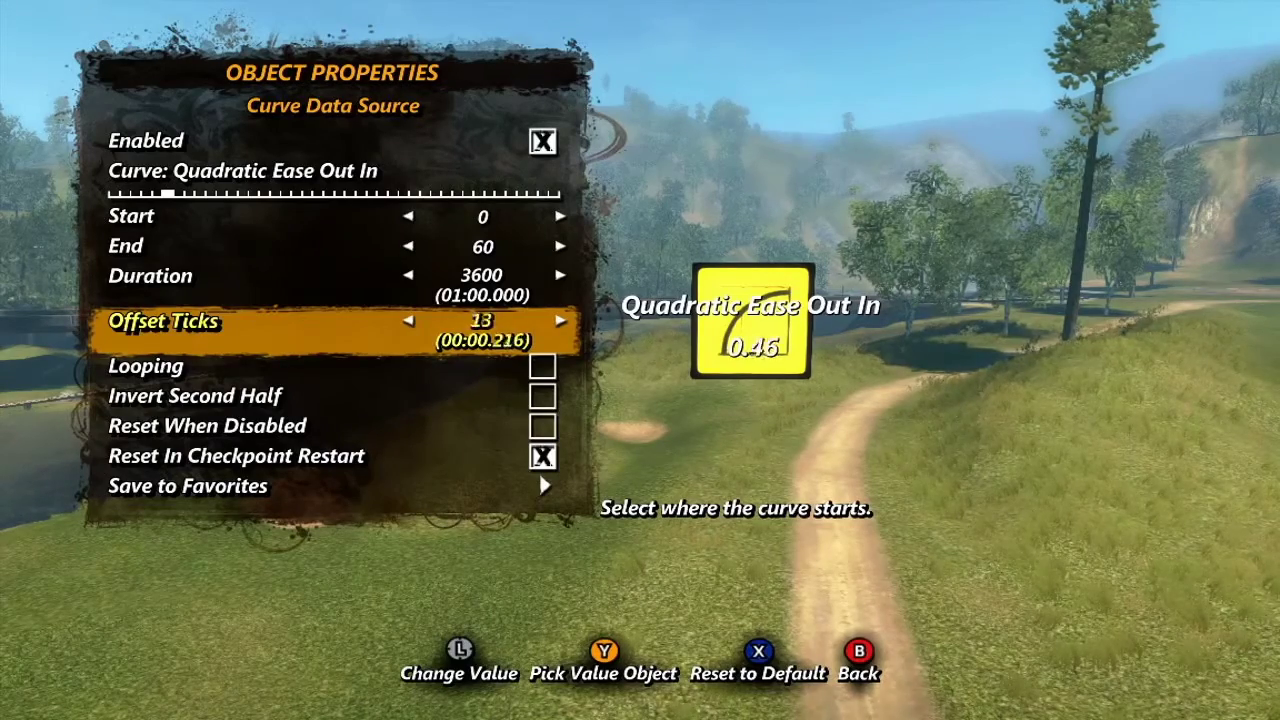
{"action": "key", "text": "Left"}
Step: Try switching the curve's Looping option on and leave it switched off
{"action": "key", "text": "Down"}
{"action": "key", "text": "Return"}
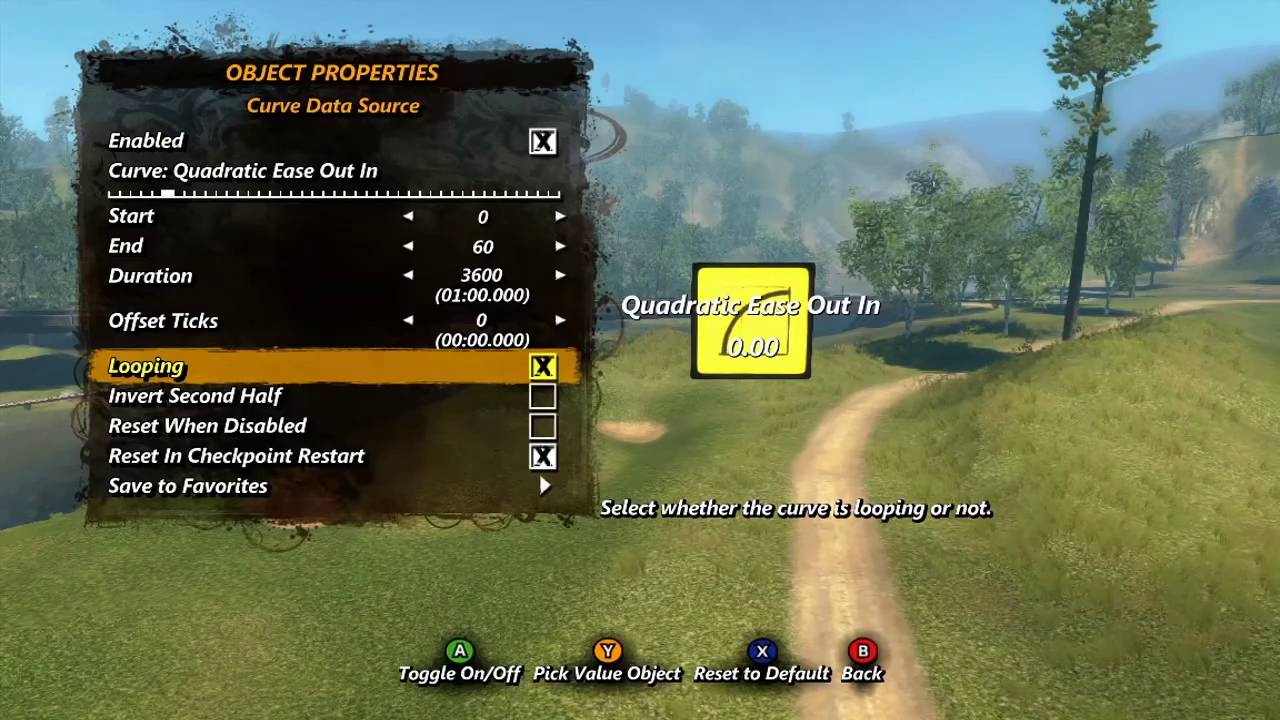
{"action": "key", "text": "Return"}
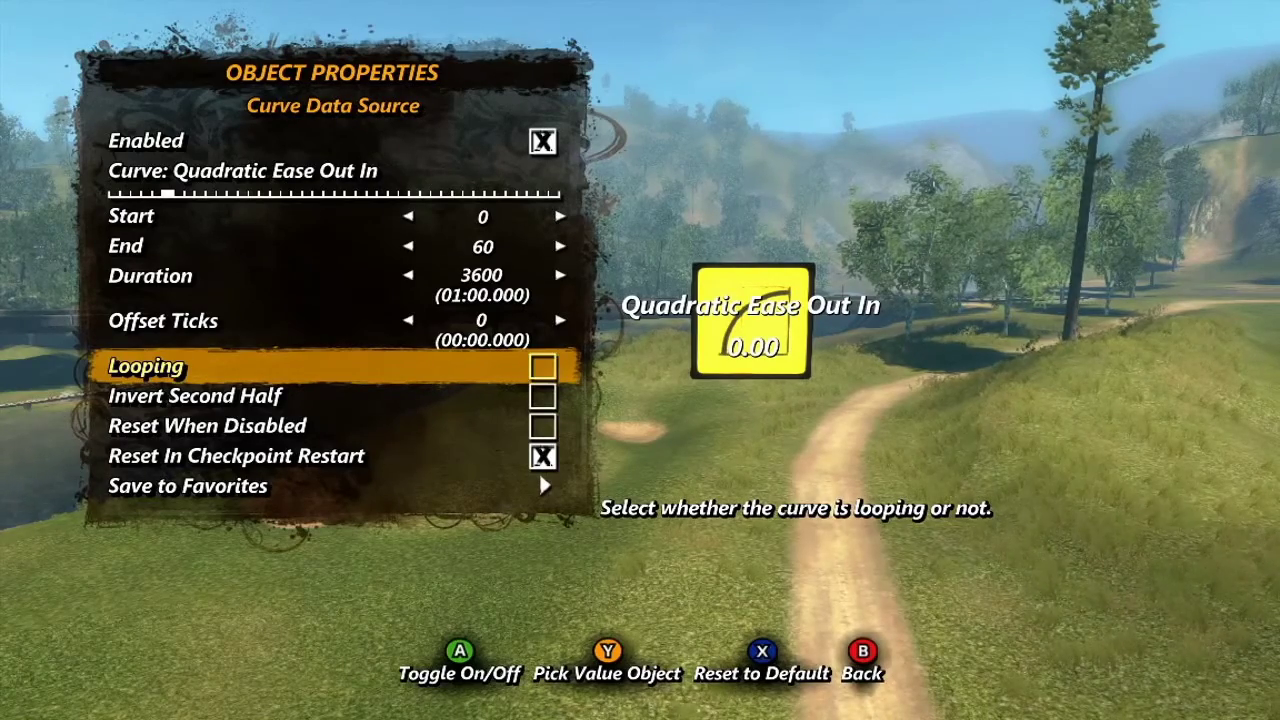
{"action": "key", "text": "Return"}
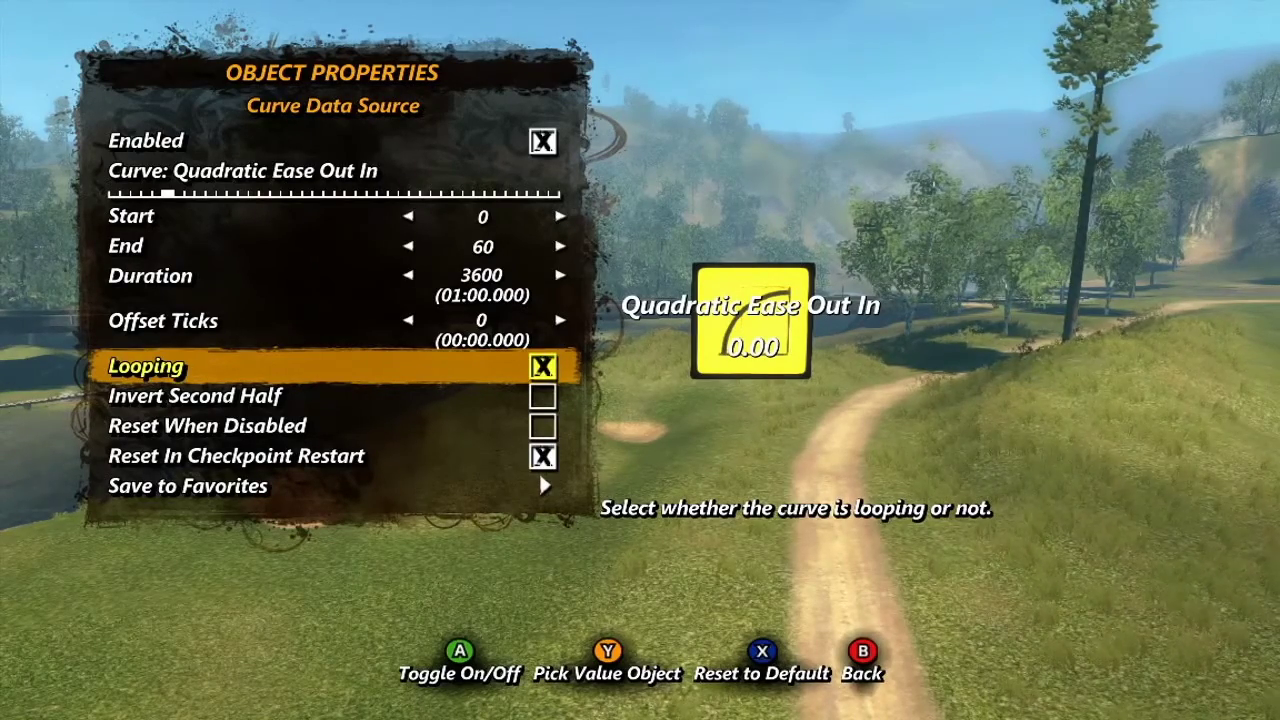
{"action": "key", "text": "Return"}
Step: Enable Invert Second Half for the curve and close the object properties
{"action": "key", "text": "Down"}
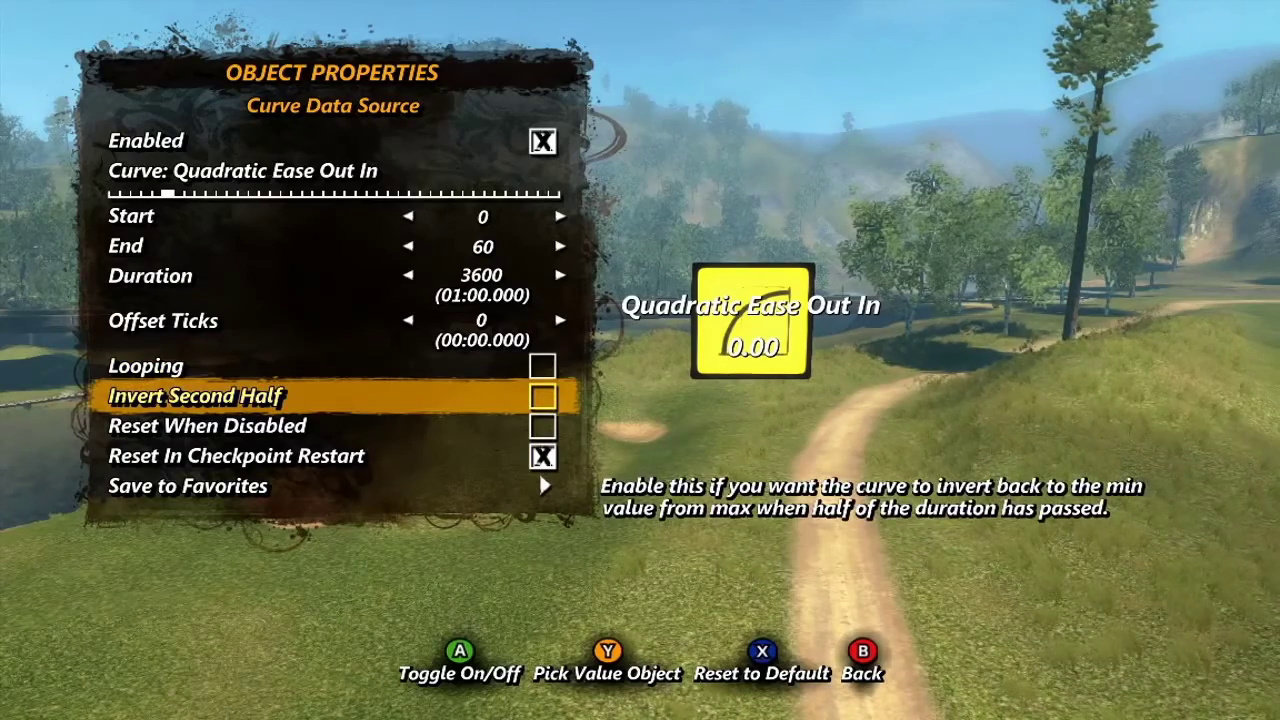
{"action": "key", "text": "Return"}
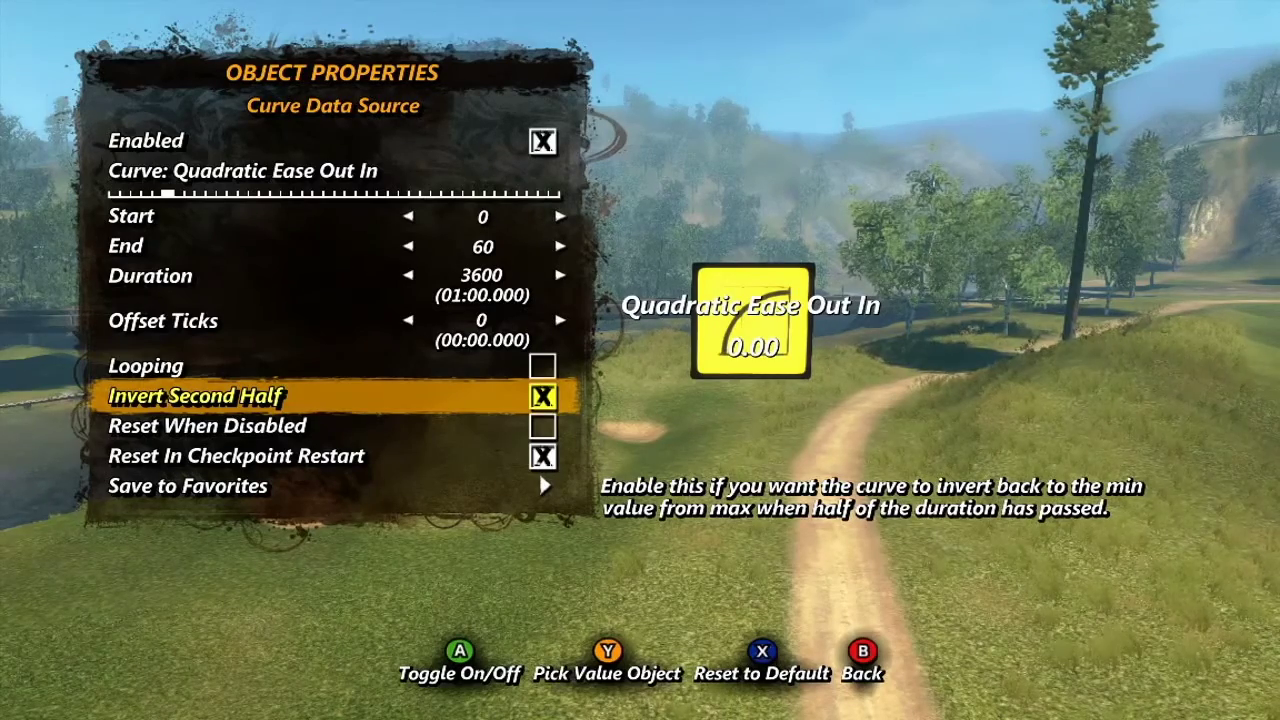
{"action": "key", "text": "Escape"}
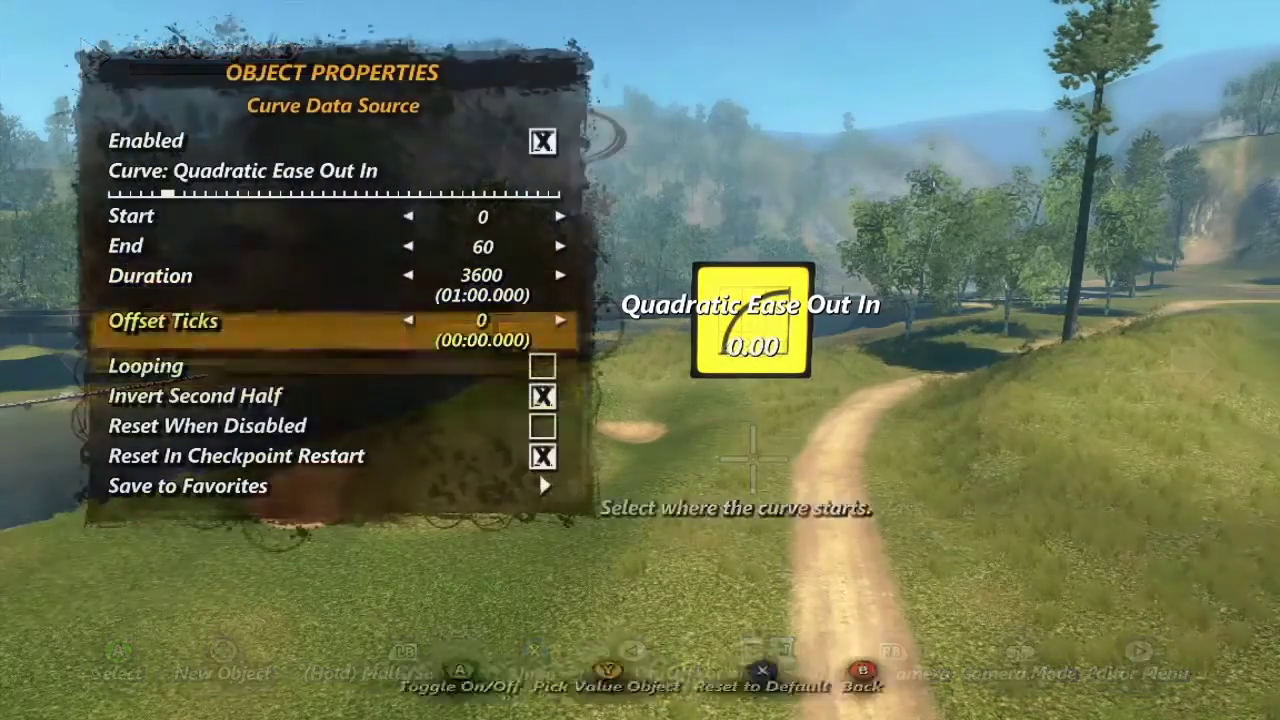
Step: Enable Reset When Disabled in the curve data source's object properties
{"action": "key", "text": "Down"}
{"action": "key", "text": "Down"}
{"action": "key", "text": "Down"}
{"action": "key", "text": "Return"}
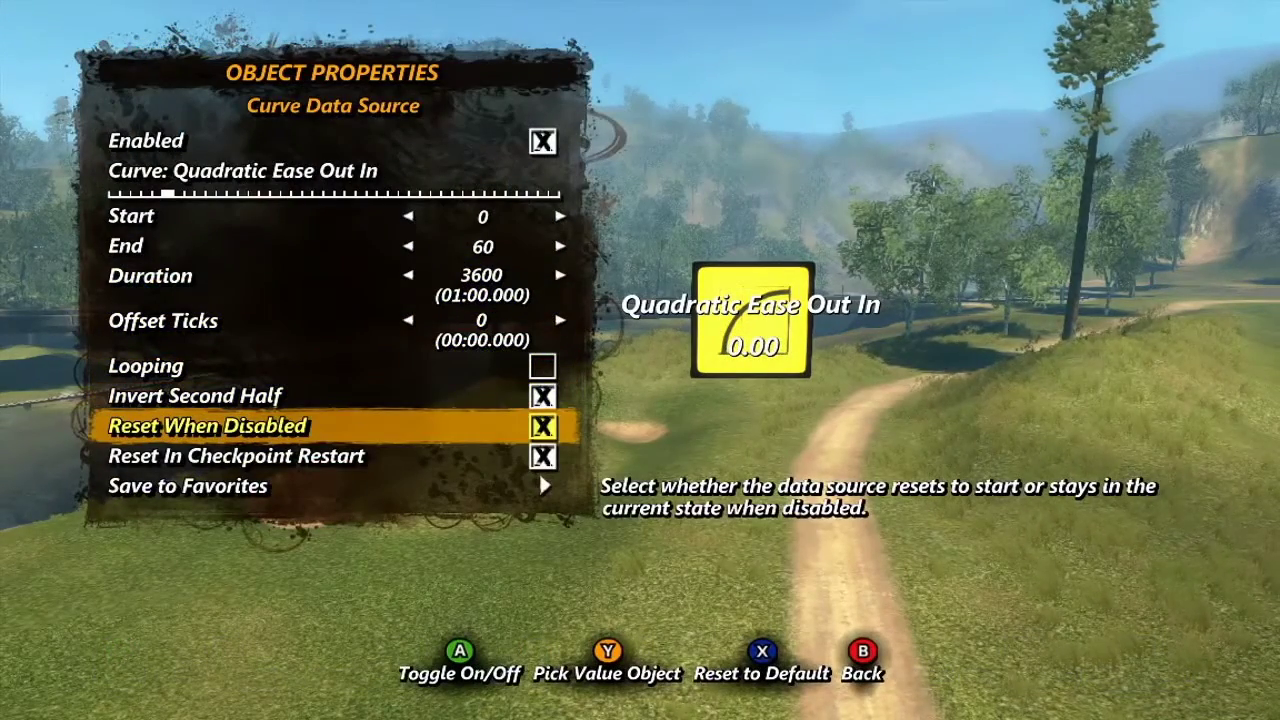
Step: Turn off Reset When Disabled for the curve, leave Reset In Checkpoint Restart enabled and close the object properties
{"action": "key", "text": "Return"}
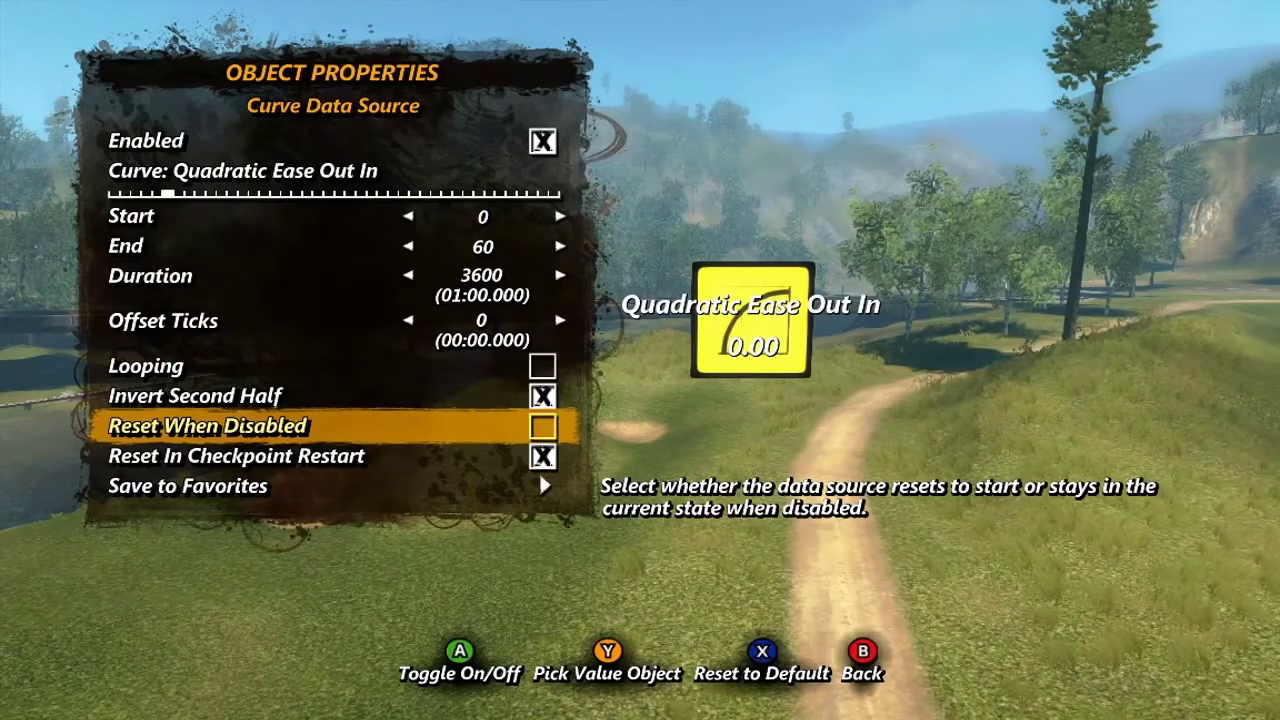
{"action": "key", "text": "Down"}
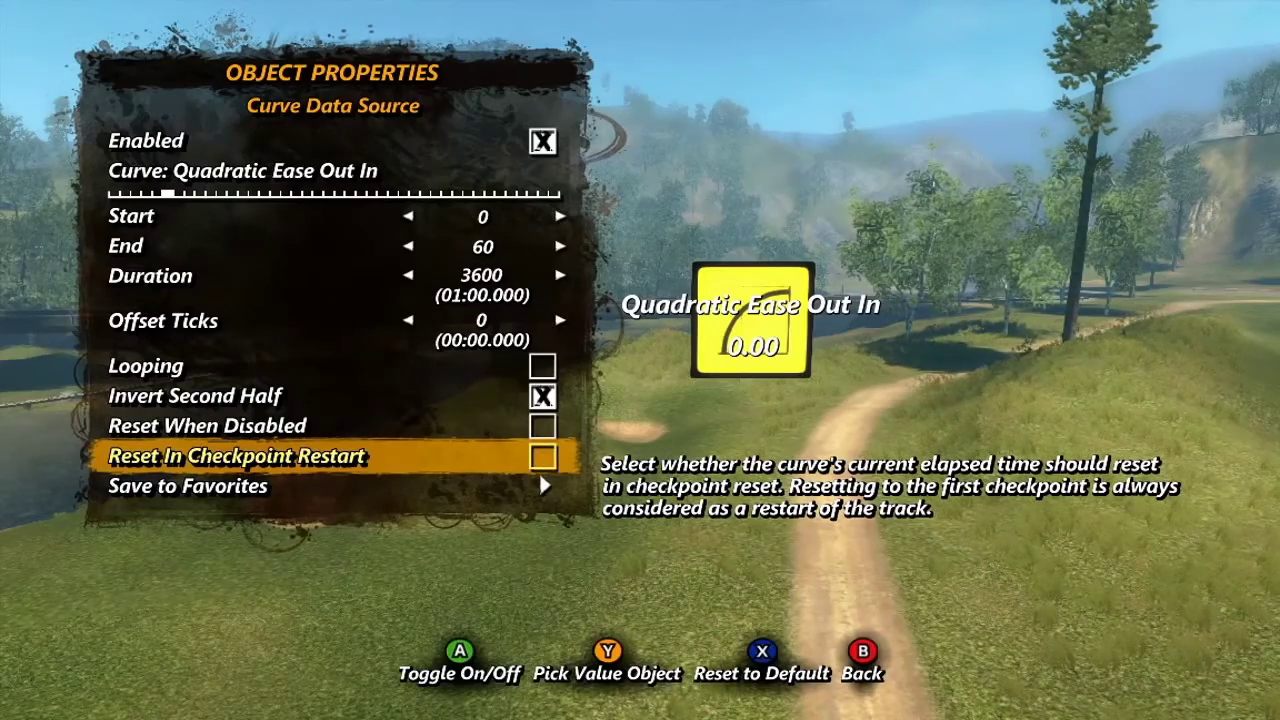
{"action": "key", "text": "Return"}
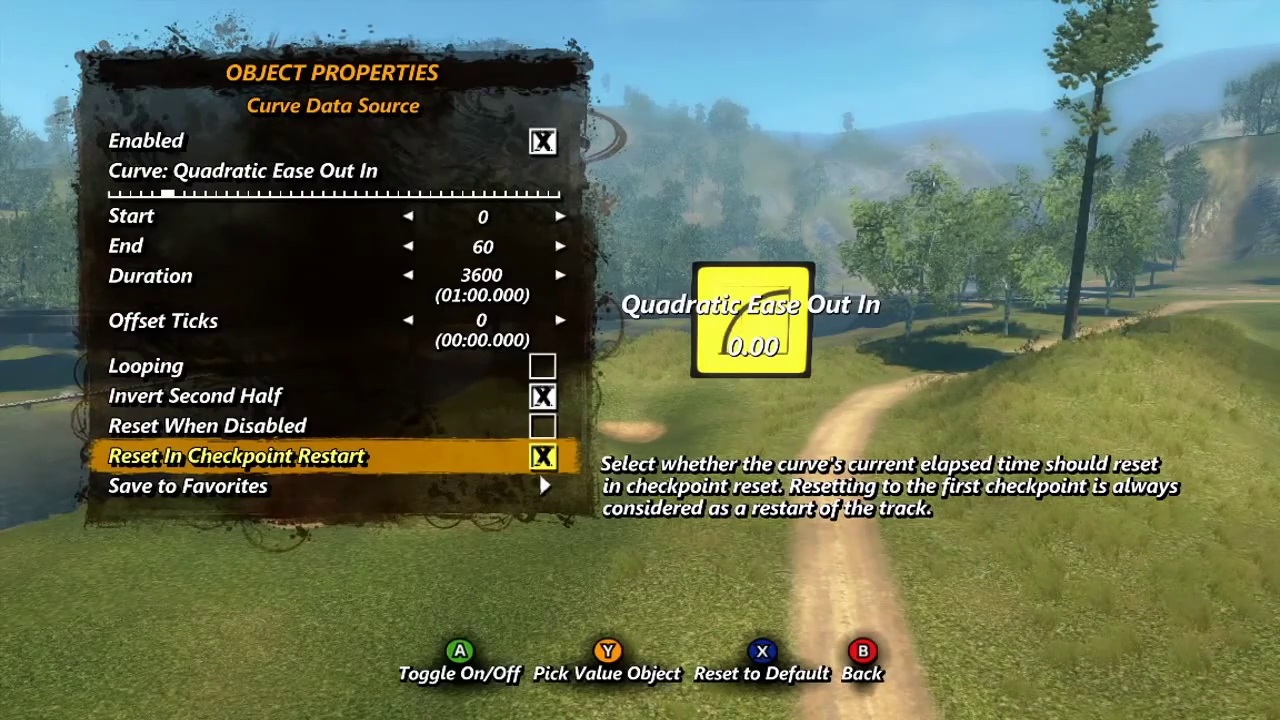
{"action": "key", "text": "Escape"}
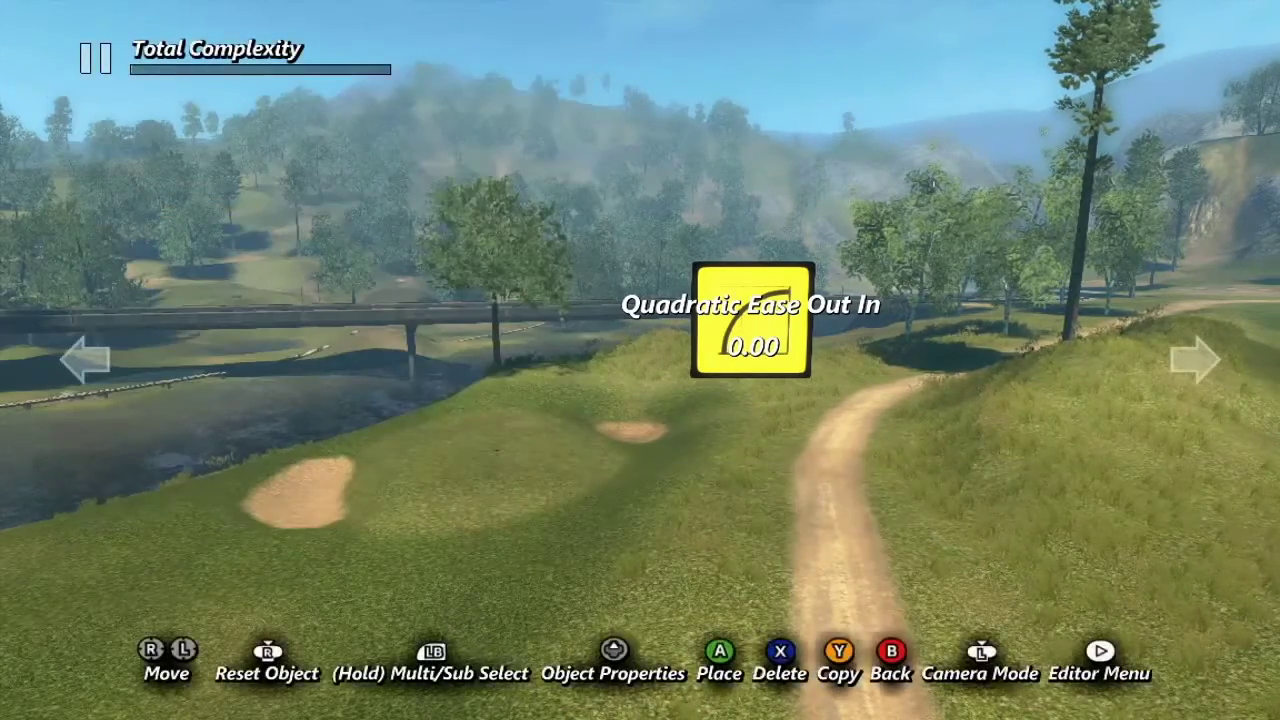
Step: Choose a Game Variable Data Source from the Data Source category as the object being placed
{"action": "key", "text": "Down"}
{"action": "key", "text": "Down"}
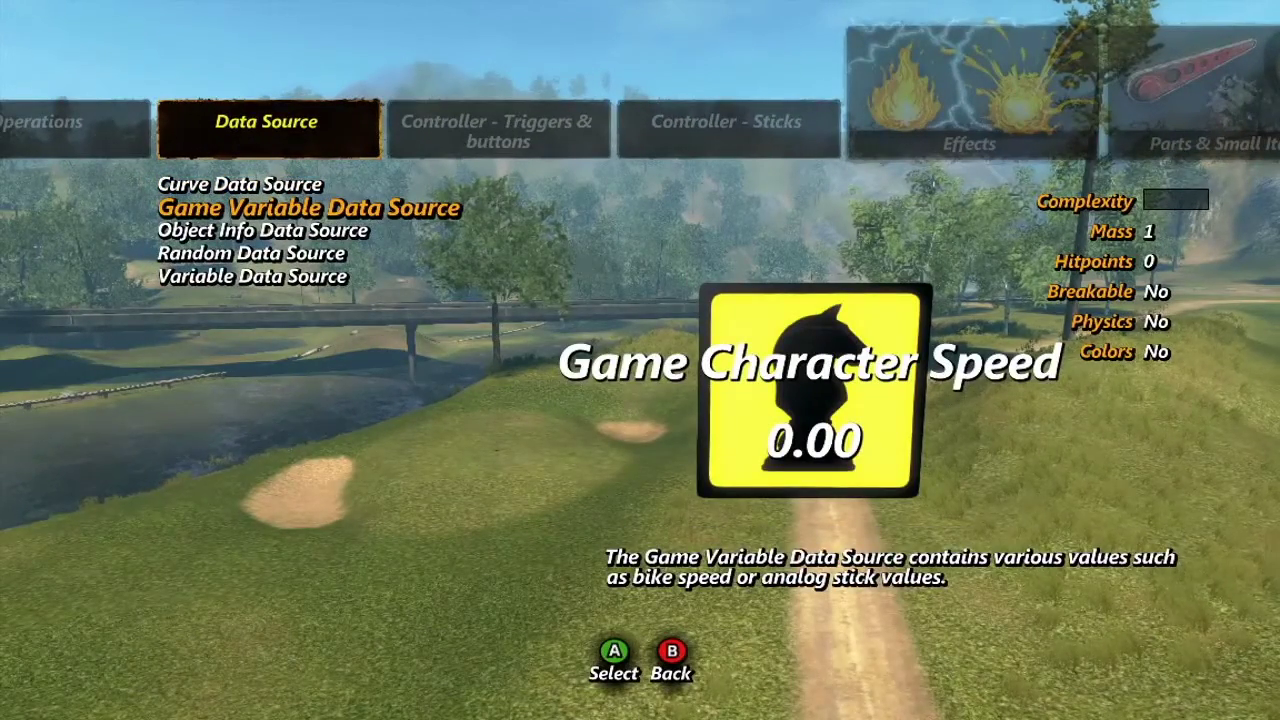
{"action": "key", "text": "Return"}
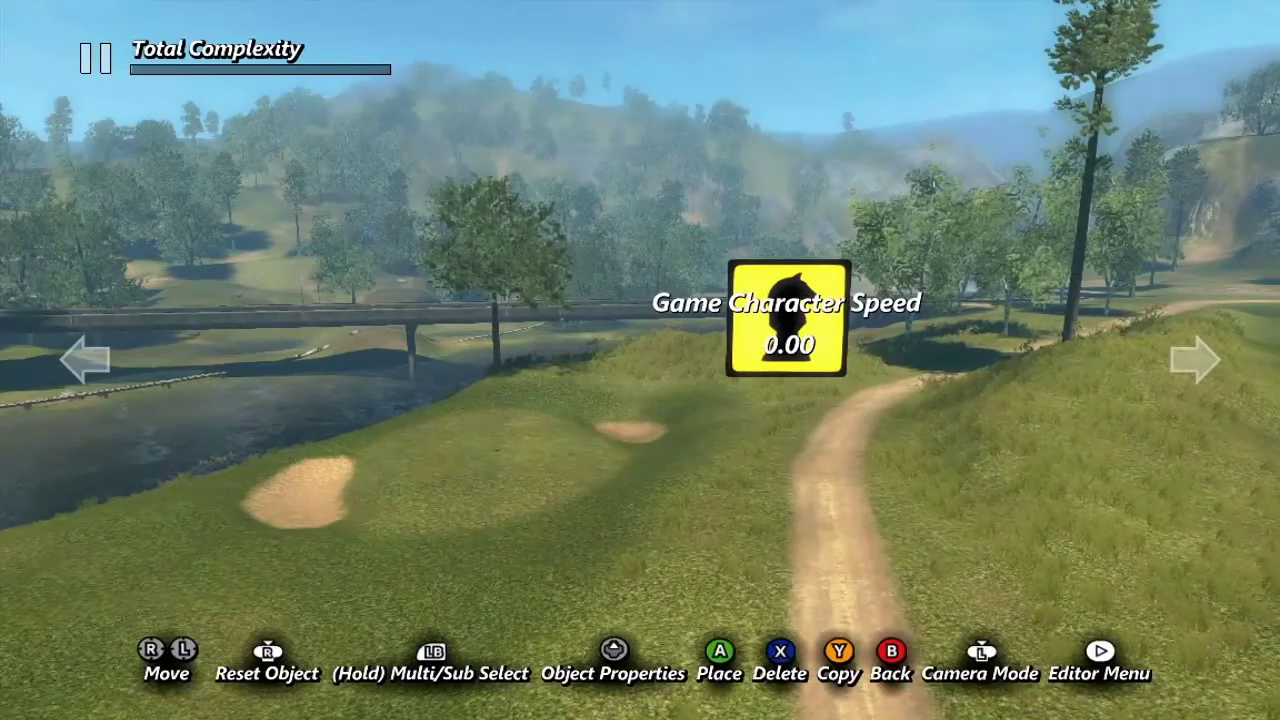
Step: Go through the Game Variable Data Source's types in its object properties and set the type to Right Stick Vertical Value
{"action": "key", "text": "Up"}
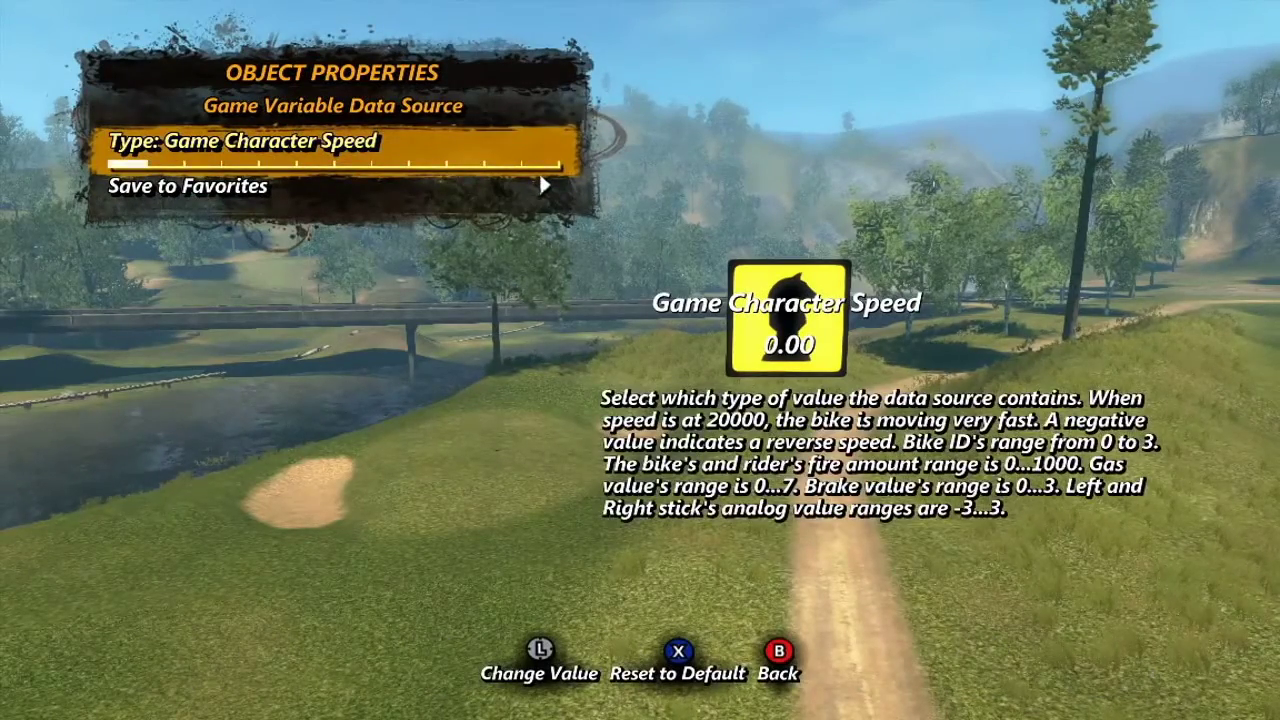
{"action": "key", "text": "Right"}
{"action": "key", "text": "Right"}
{"action": "key", "text": "Right"}
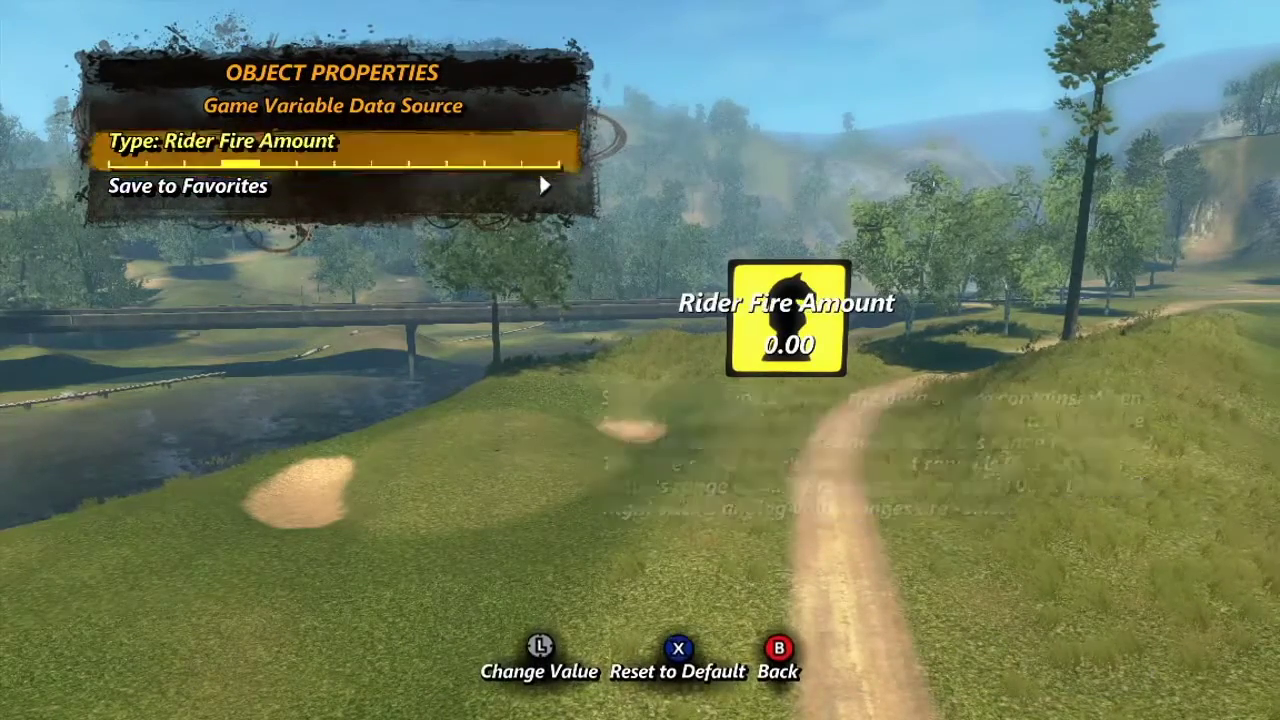
{"action": "key", "text": "Right"}
{"action": "key", "text": "Right"}
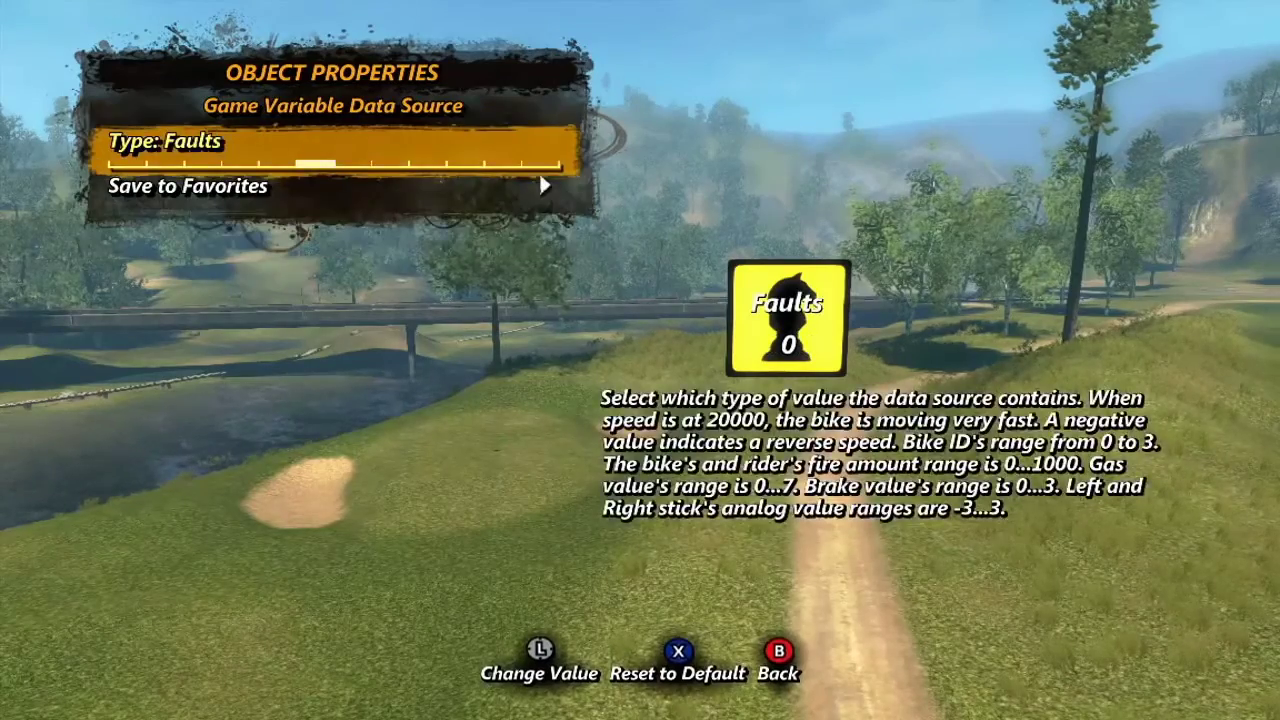
{"action": "key", "text": "Right"}
{"action": "key", "text": "Right"}
{"action": "key", "text": "Right"}
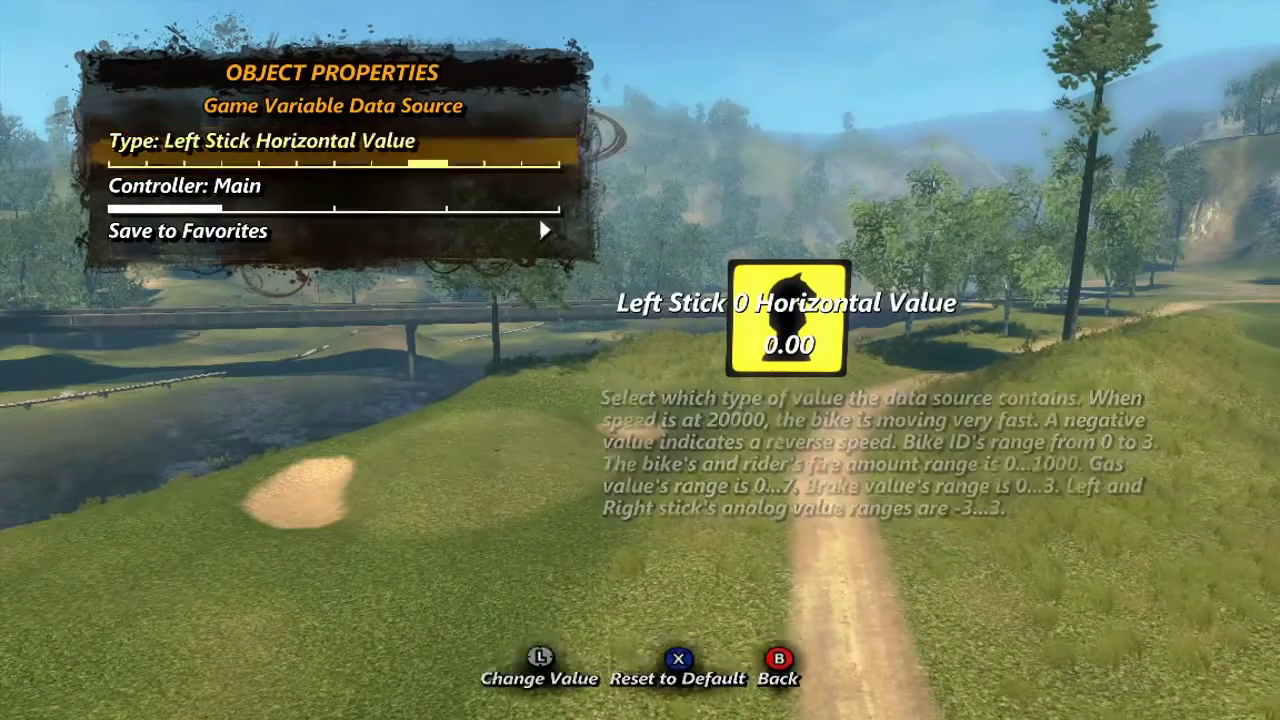
{"action": "key", "text": "Right"}
{"action": "key", "text": "Right"}
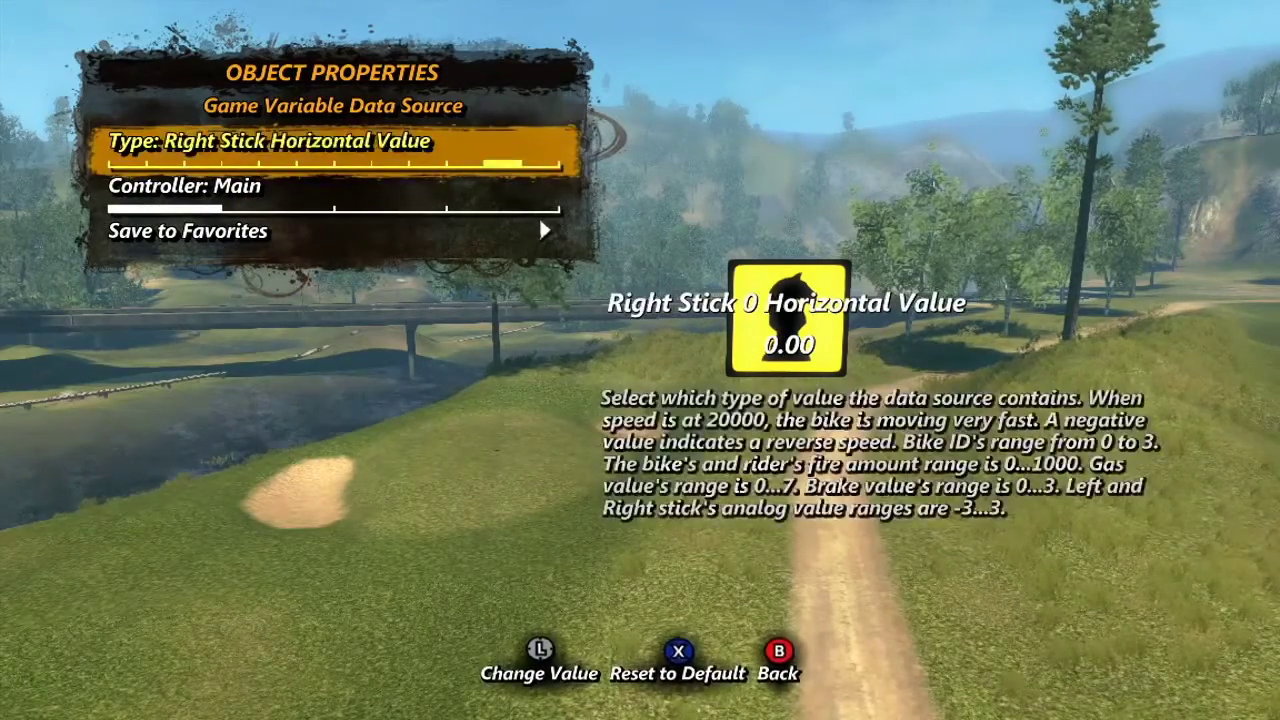
{"action": "key", "text": "Right"}
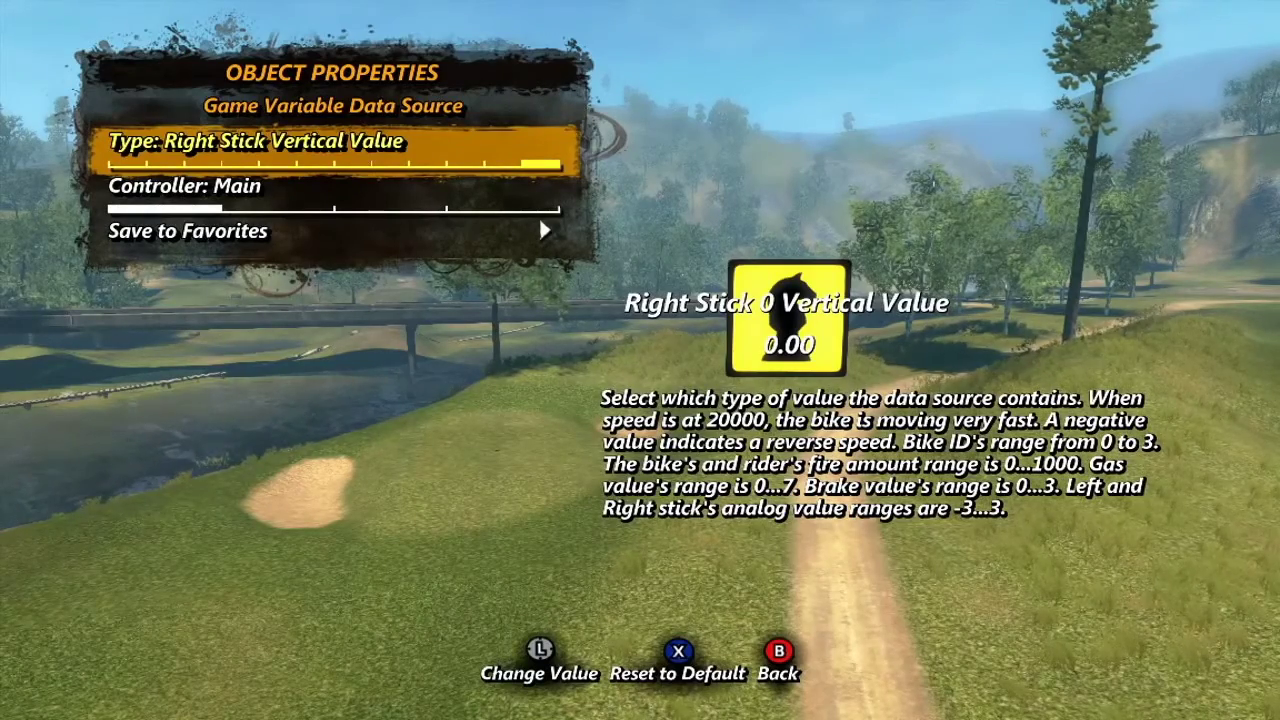
Step: Try the Controller options up to Fourth, return the setting to Main and close the object properties
{"action": "key", "text": "Down"}
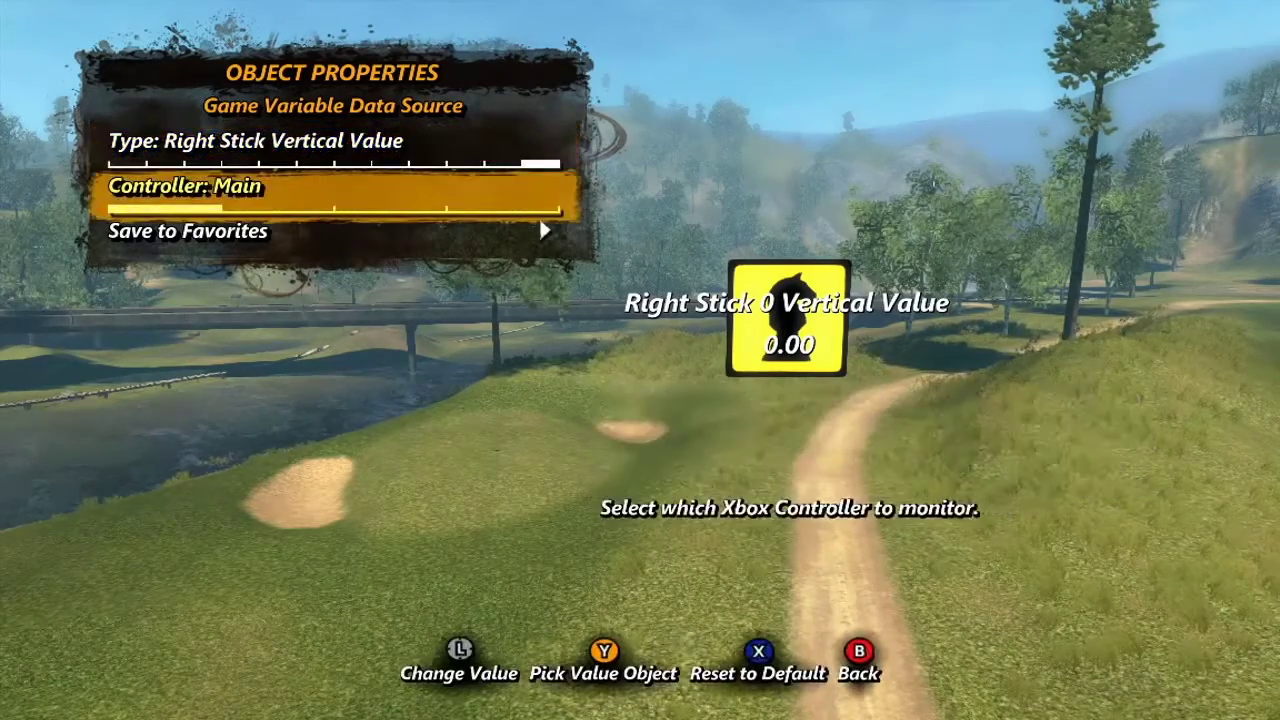
{"action": "key", "text": "Right"}
{"action": "key", "text": "Right"}
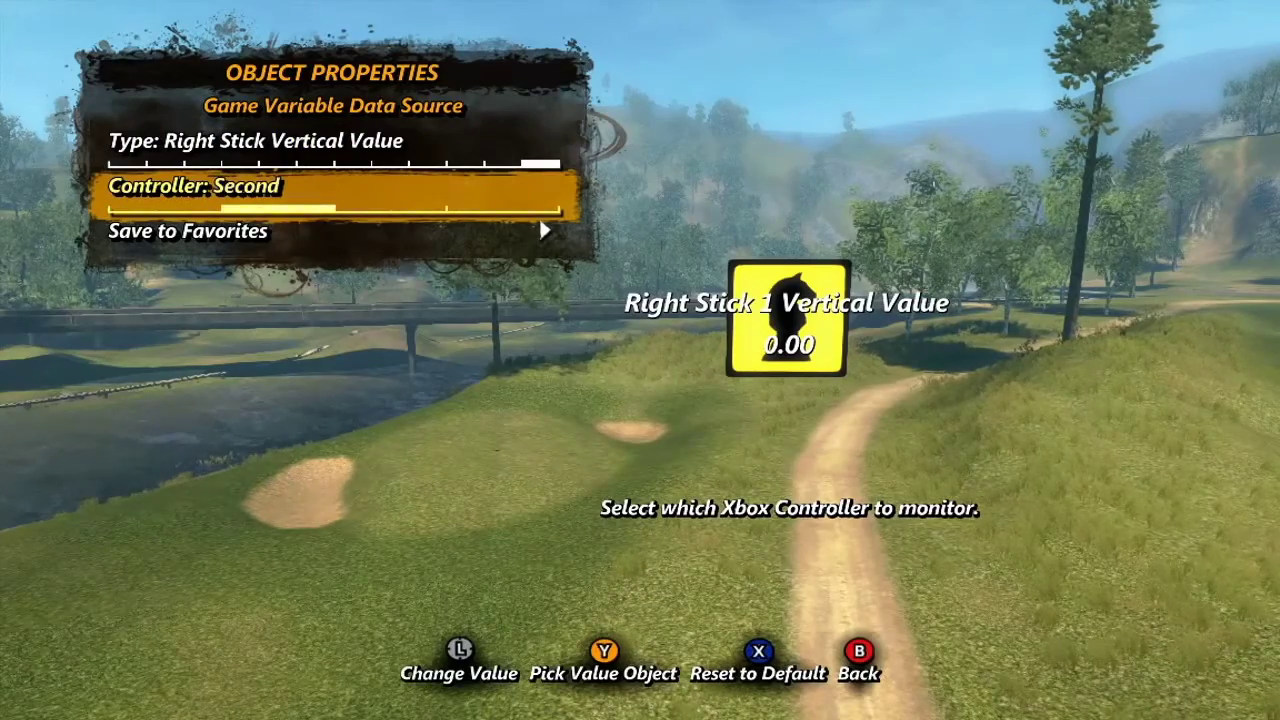
{"action": "key", "text": "Right"}
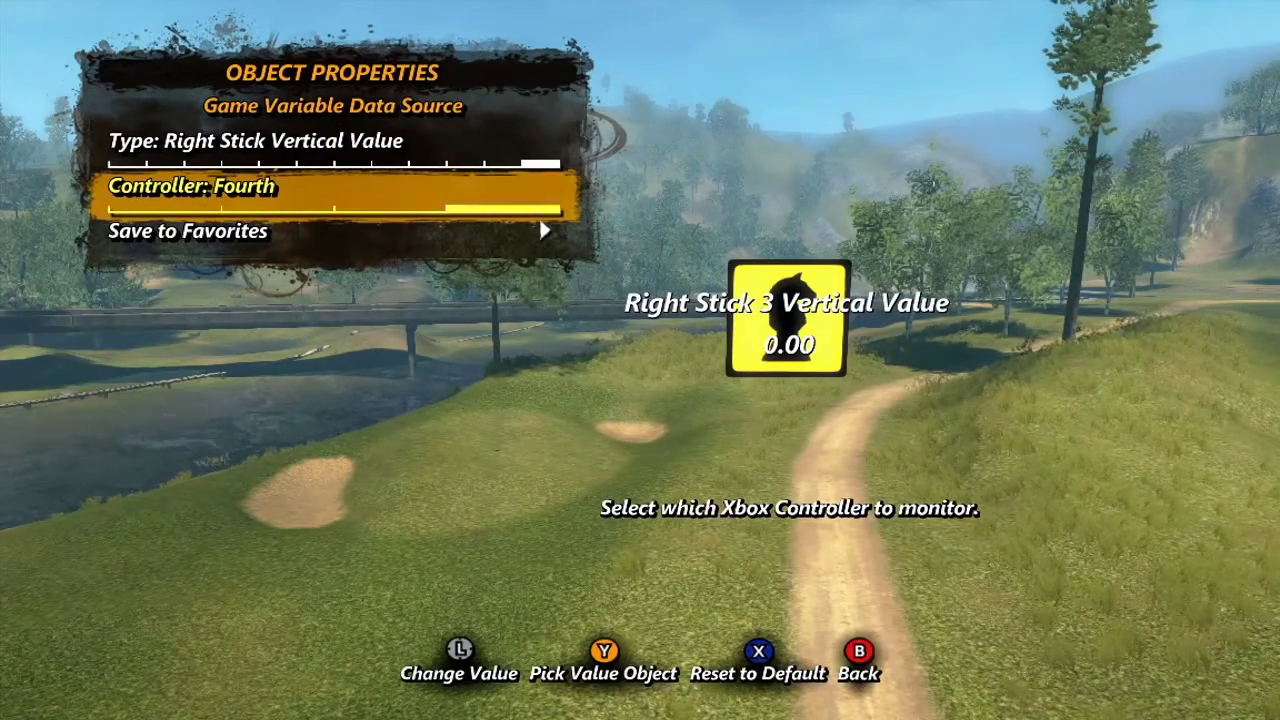
{"action": "key", "text": "Left"}
{"action": "key", "text": "Left"}
{"action": "key", "text": "Left"}
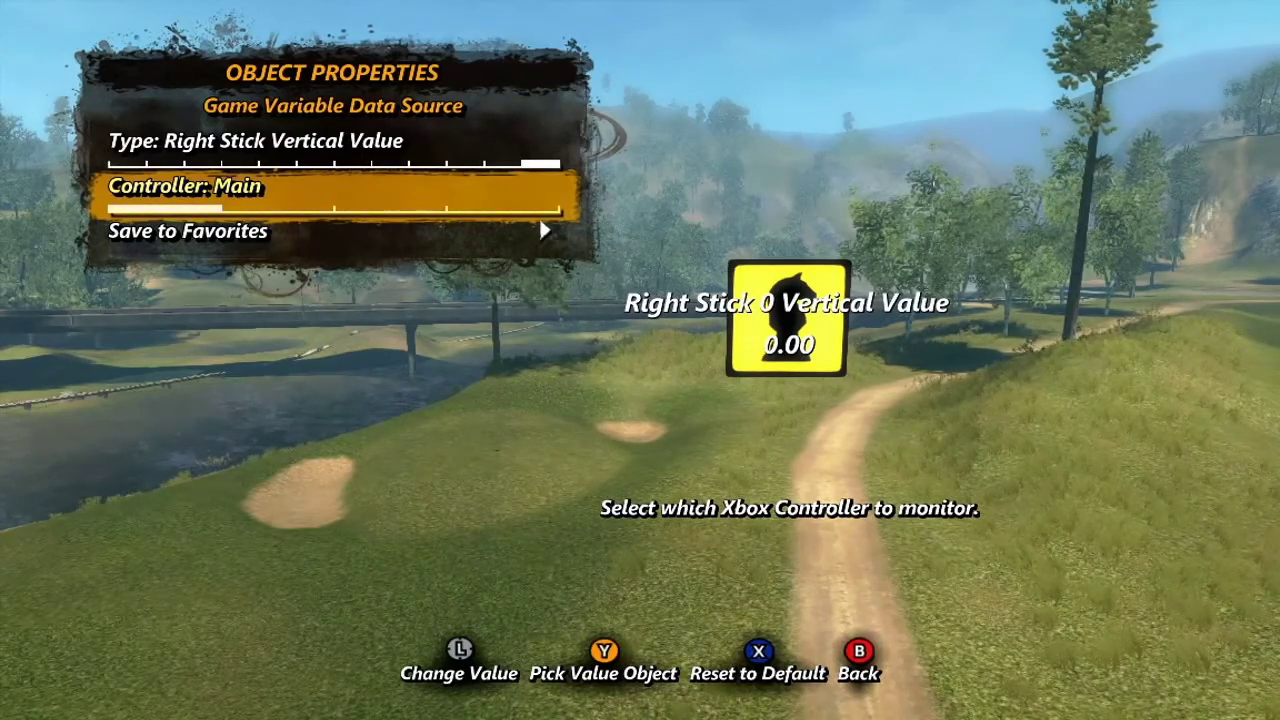
{"action": "key", "text": "Escape"}
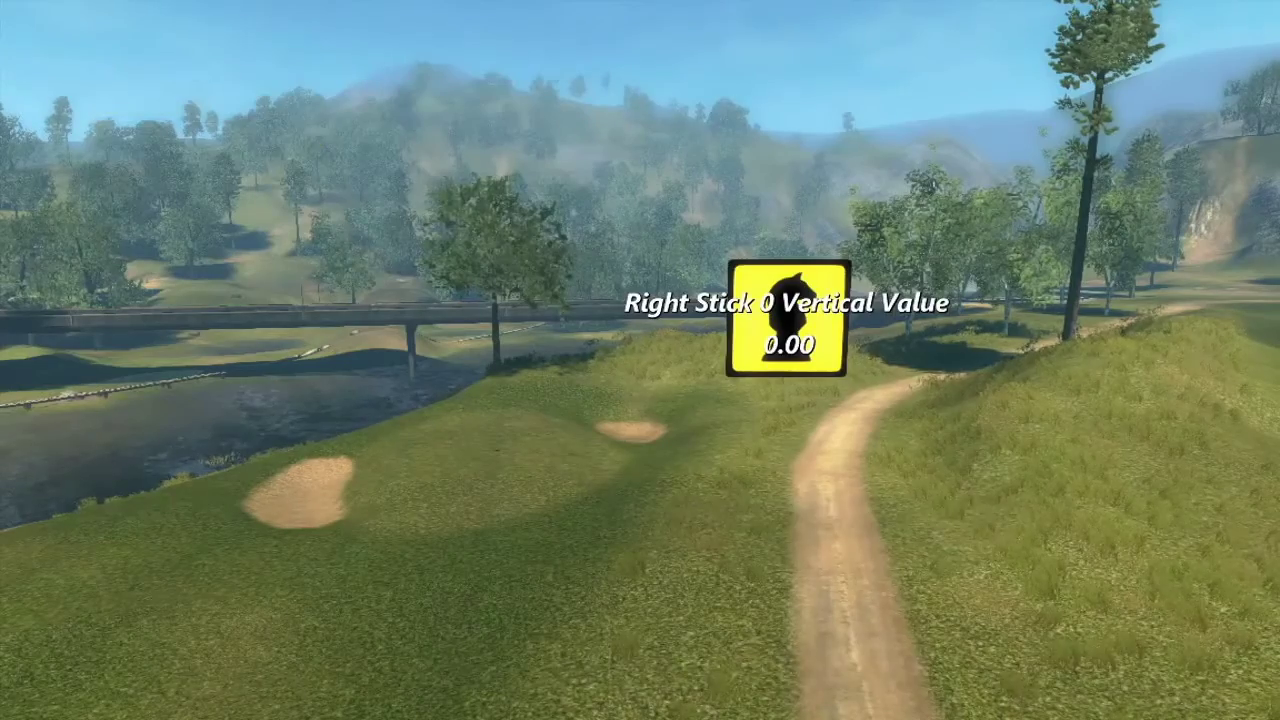
Step: Choose an Object Info Data Source from the Data Source category as the object being placed
{"action": "key", "text": "Down"}
{"action": "key", "text": "Down"}
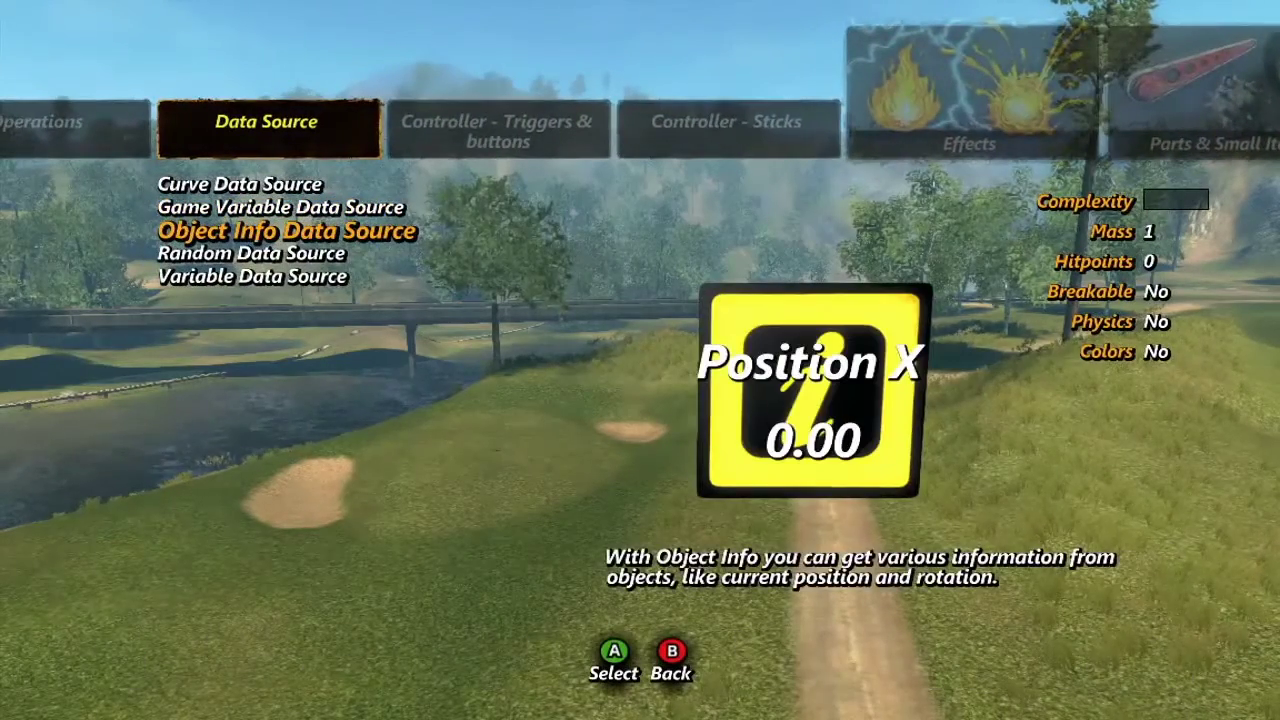
{"action": "key", "text": "Return"}
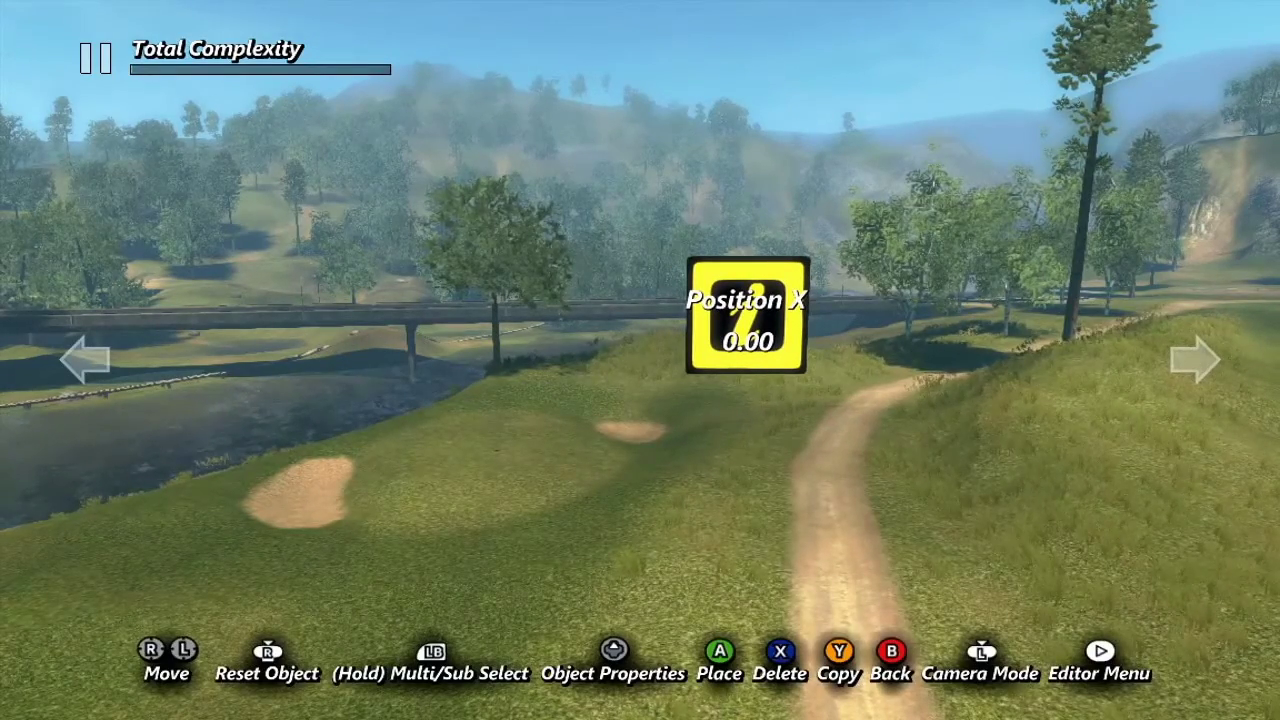
Step: Open the Object Info Data Source's target object selection and leave it without picking an object
{"action": "key", "text": "Up"}
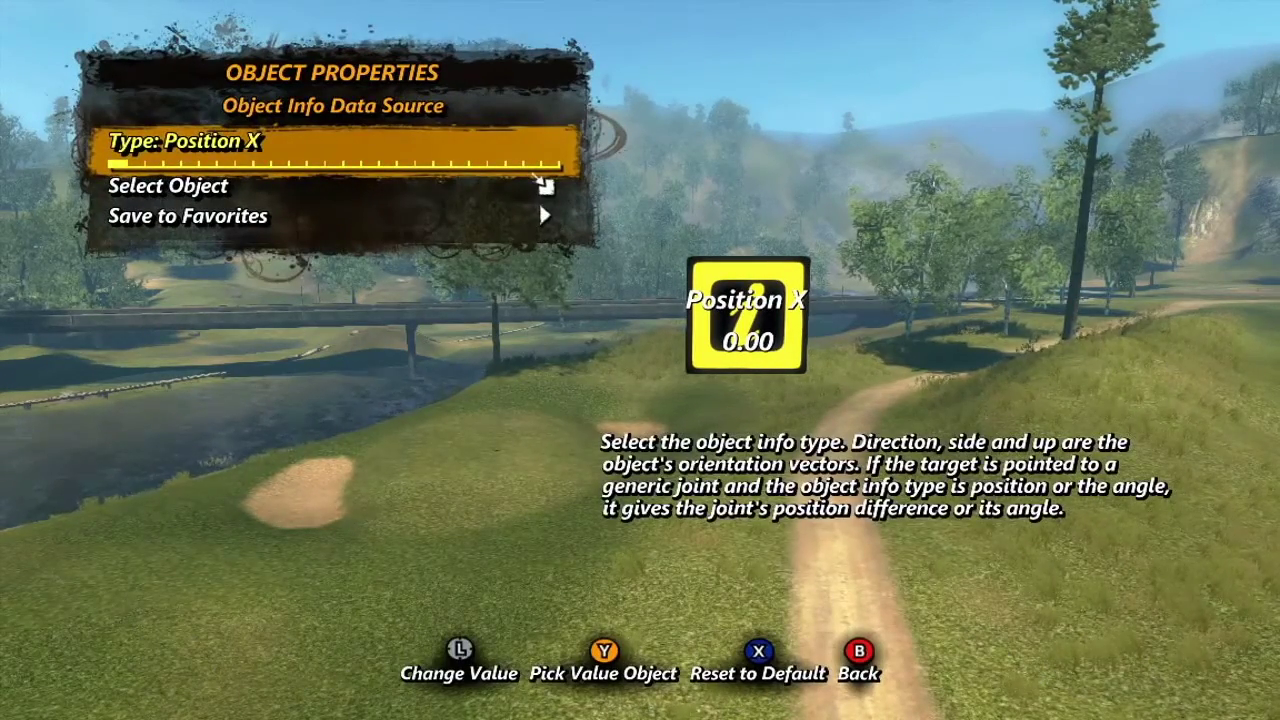
{"action": "key", "text": "Down"}
{"action": "key", "text": "Return"}
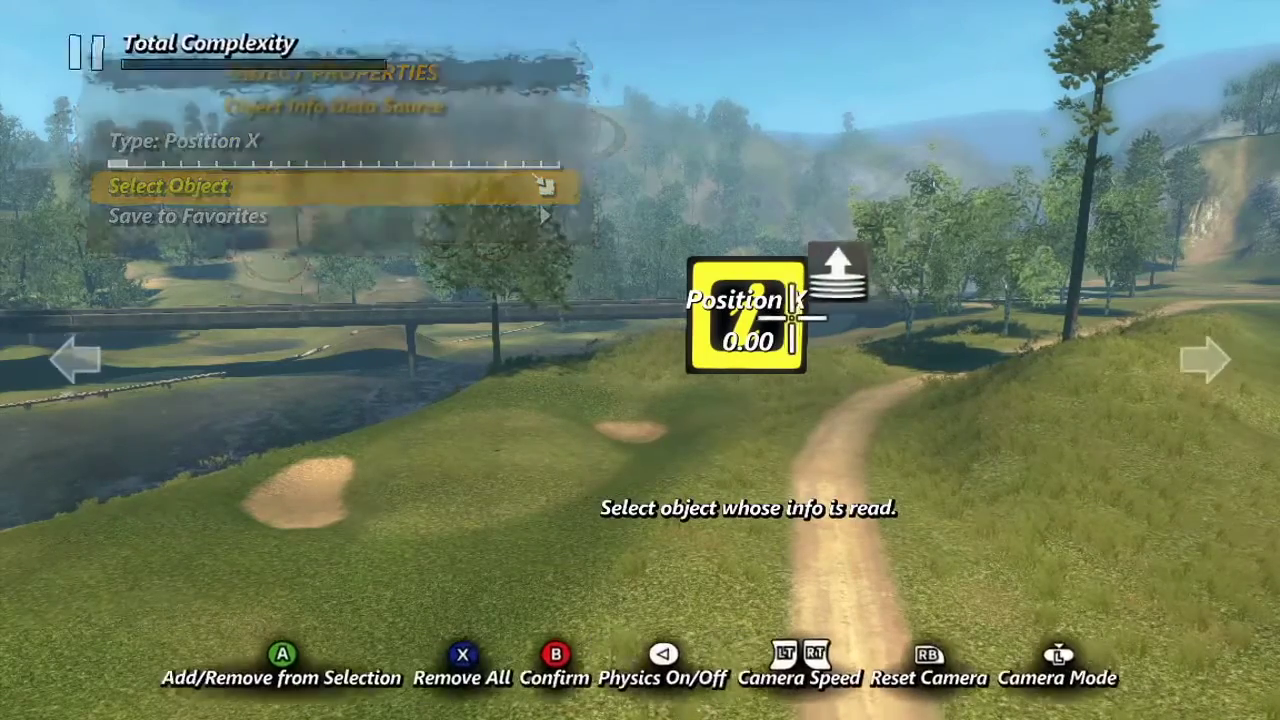
{"action": "key", "text": "Escape"}
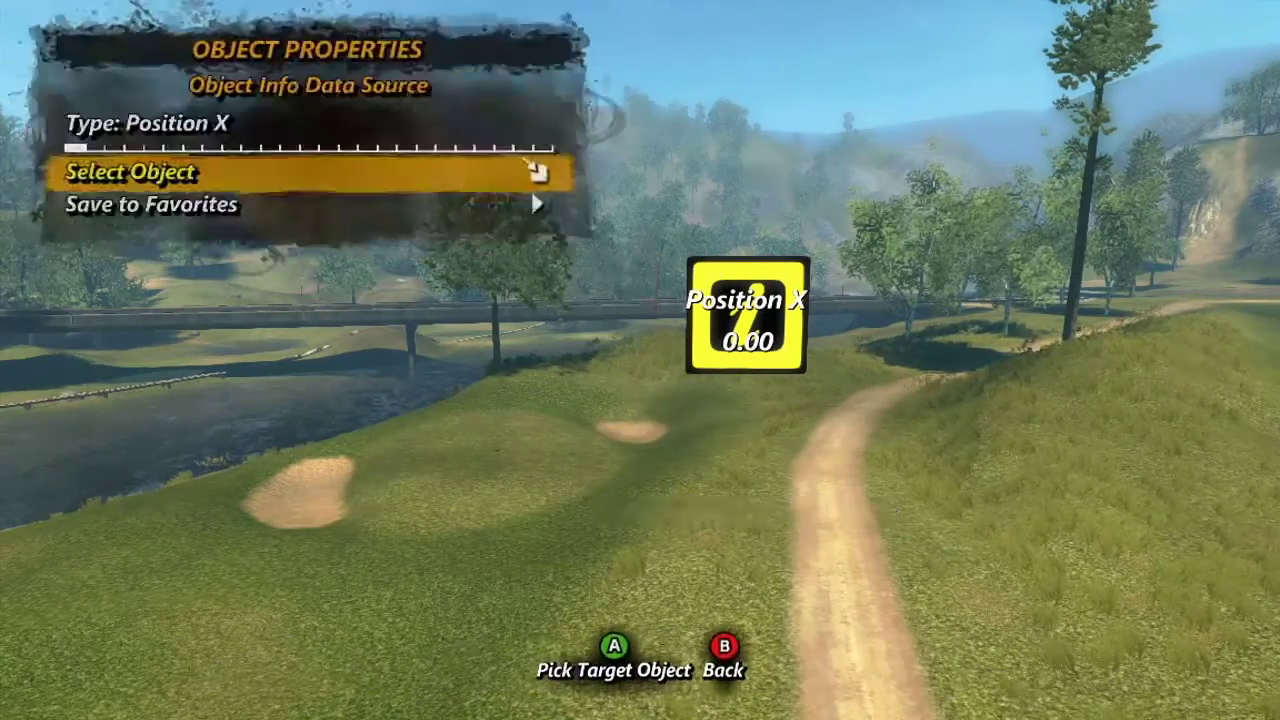
Step: Go through the Object Info Data Source's types, set the type to Driving line position and close the object properties
{"action": "key", "text": "Up"}
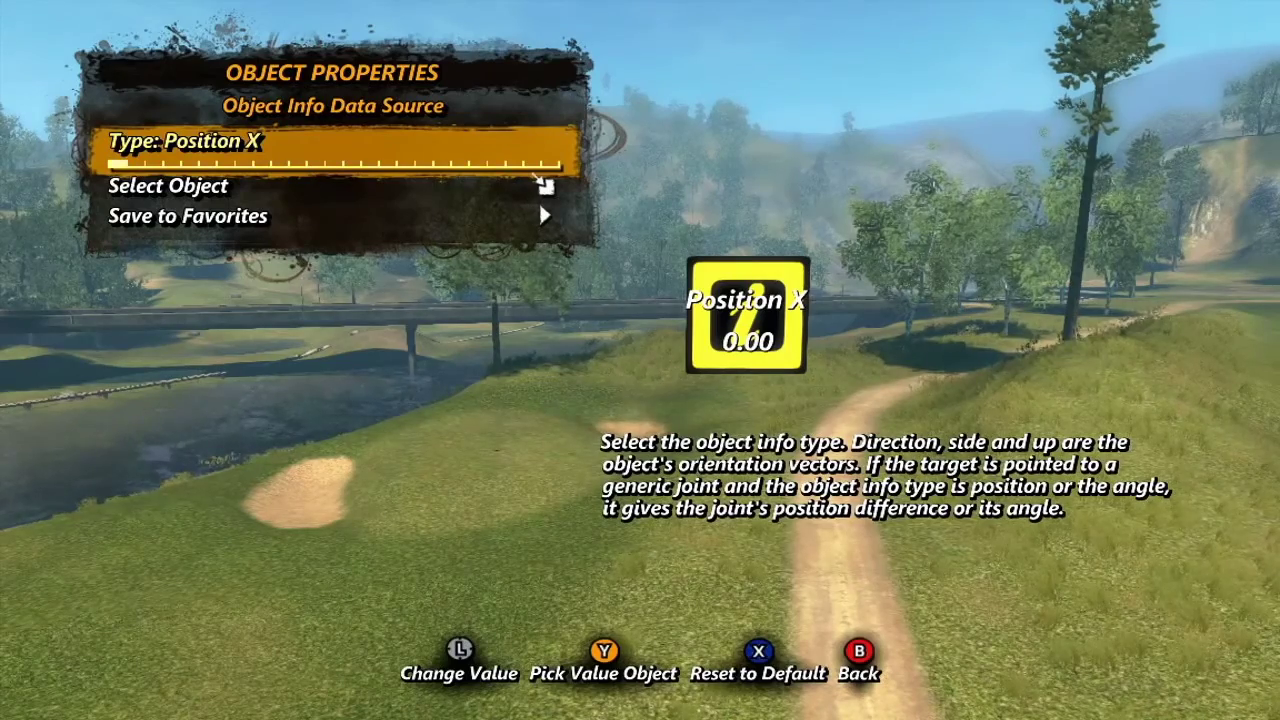
{"action": "key", "text": "Right"}
{"action": "key", "text": "Right"}
{"action": "key", "text": "Right"}
{"action": "key", "text": "Right"}
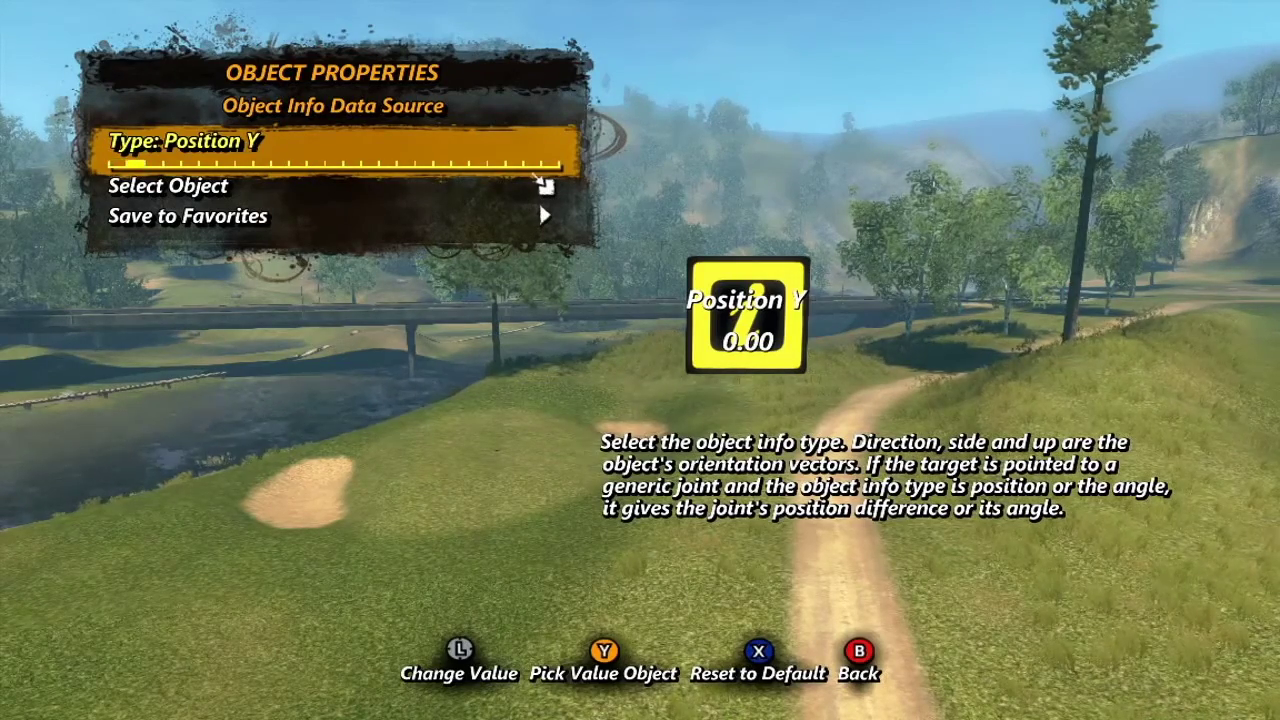
{"action": "key", "text": "Right"}
{"action": "key", "text": "Right"}
{"action": "key", "text": "Right"}
{"action": "key", "text": "Right"}
{"action": "key", "text": "Right"}
{"action": "key", "text": "Right"}
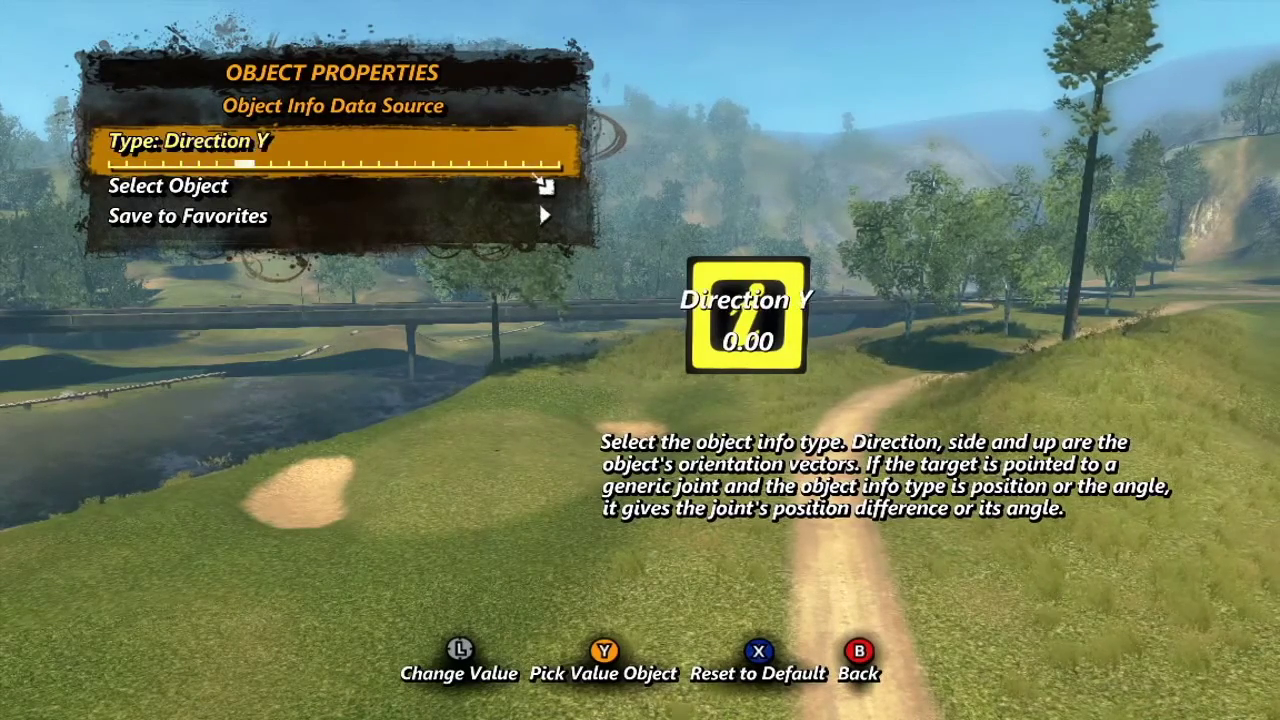
{"action": "key", "text": "Right"}
{"action": "key", "text": "Right"}
{"action": "key", "text": "Right"}
{"action": "key", "text": "Right"}
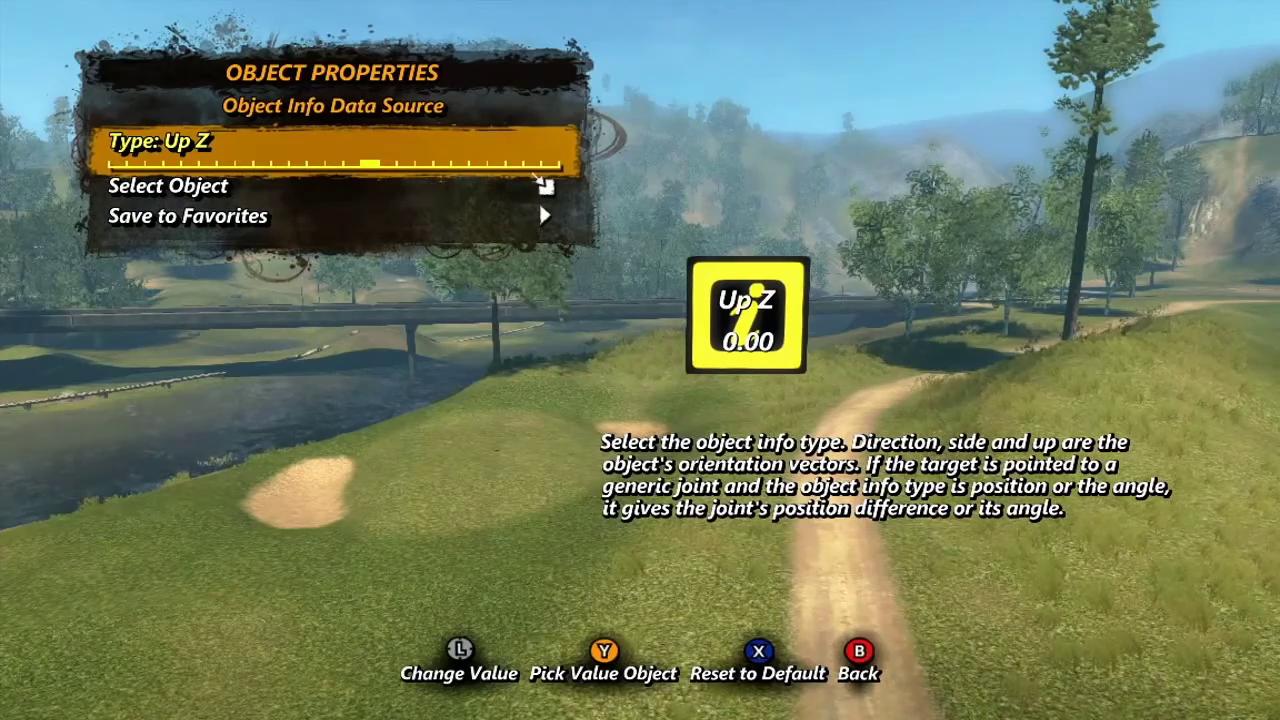
{"action": "key", "text": "Right"}
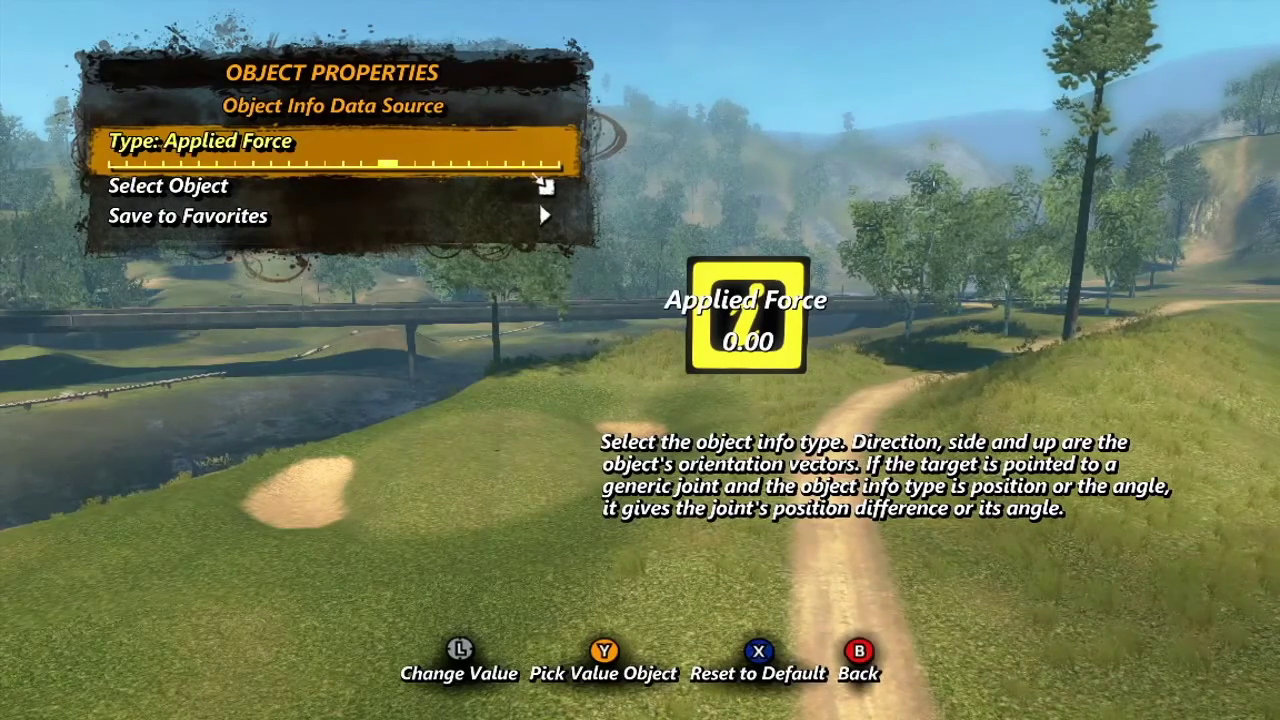
{"action": "key", "text": "Right"}
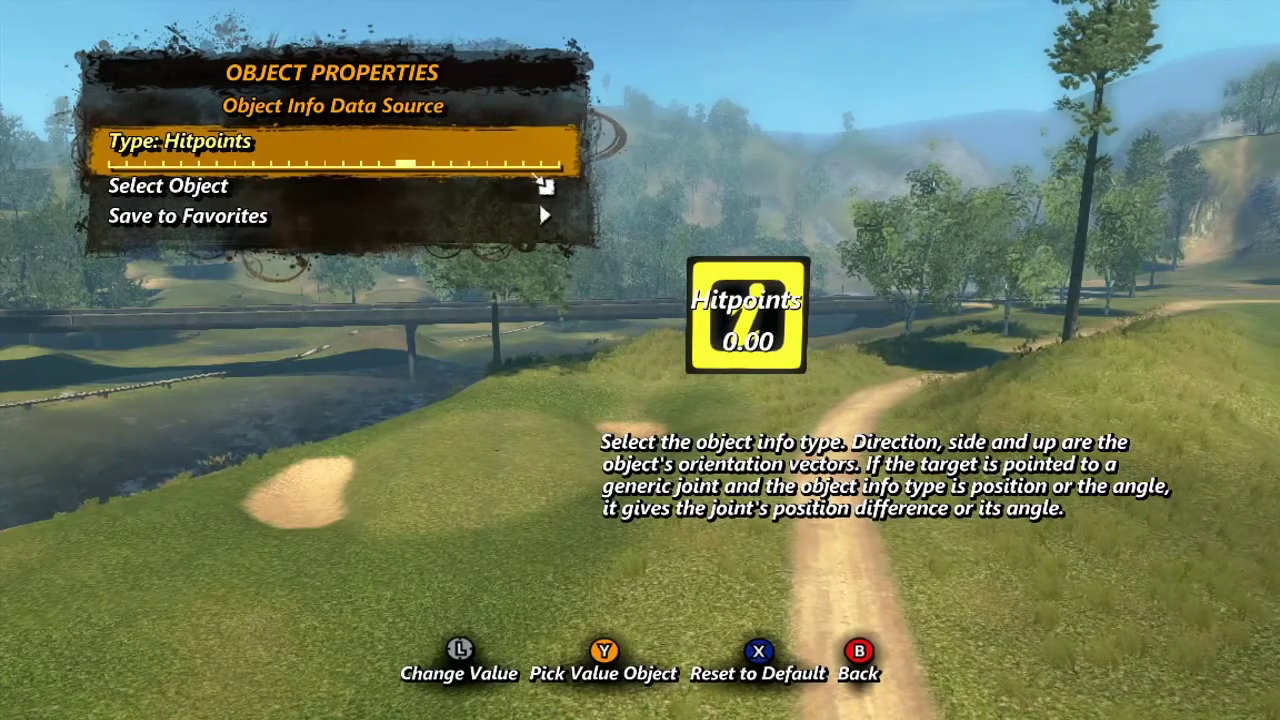
{"action": "key", "text": "Right"}
{"action": "key", "text": "Right"}
{"action": "key", "text": "Right"}
{"action": "key", "text": "Right"}
{"action": "key", "text": "Right"}
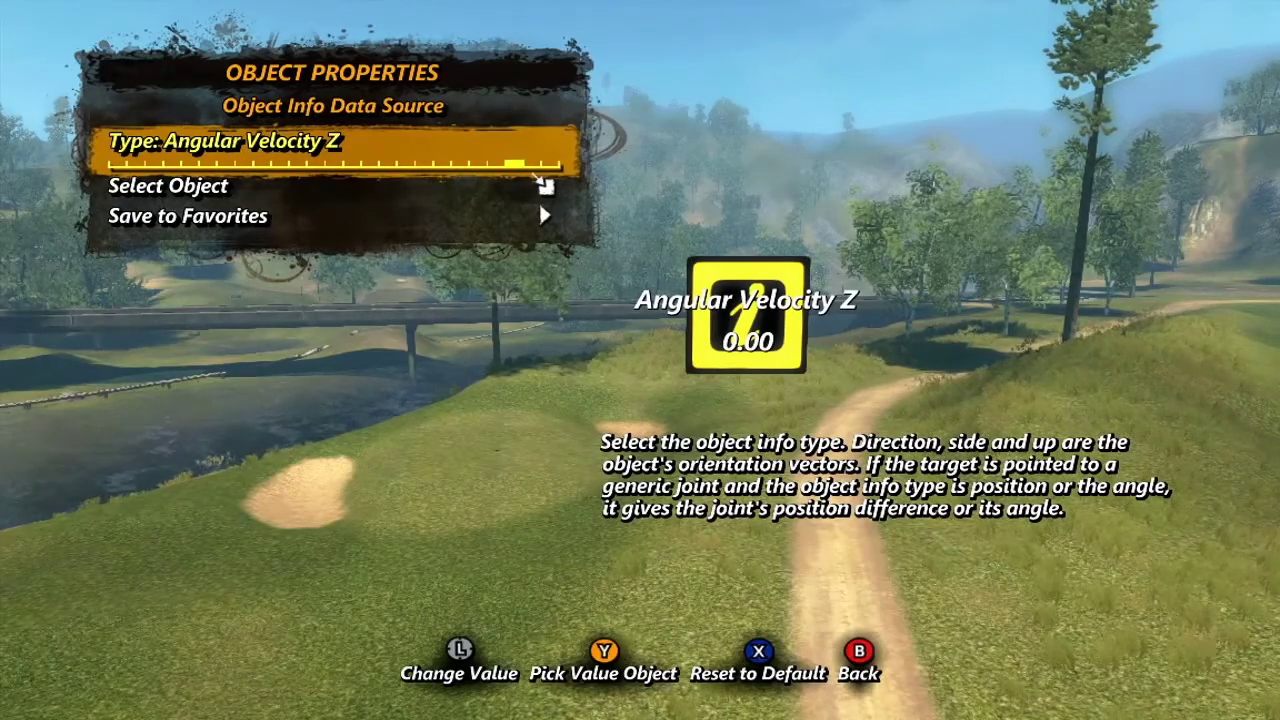
{"action": "key", "text": "Right"}
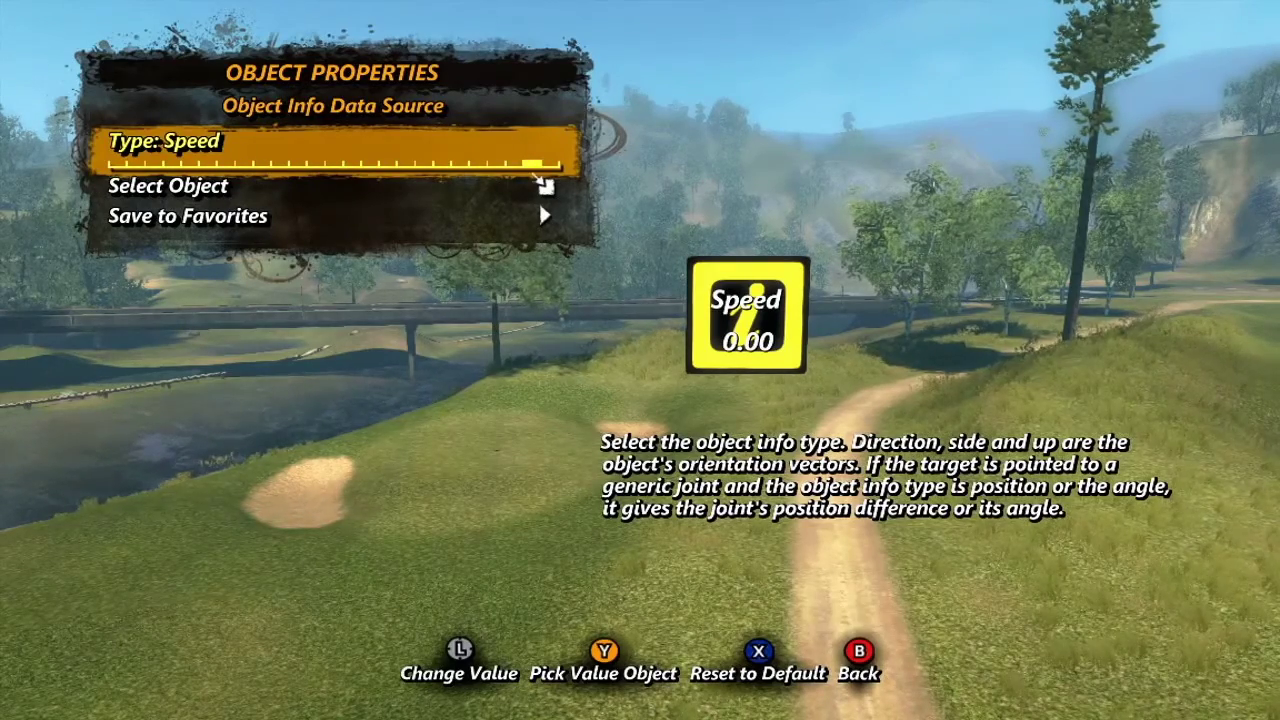
{"action": "key", "text": "Right"}
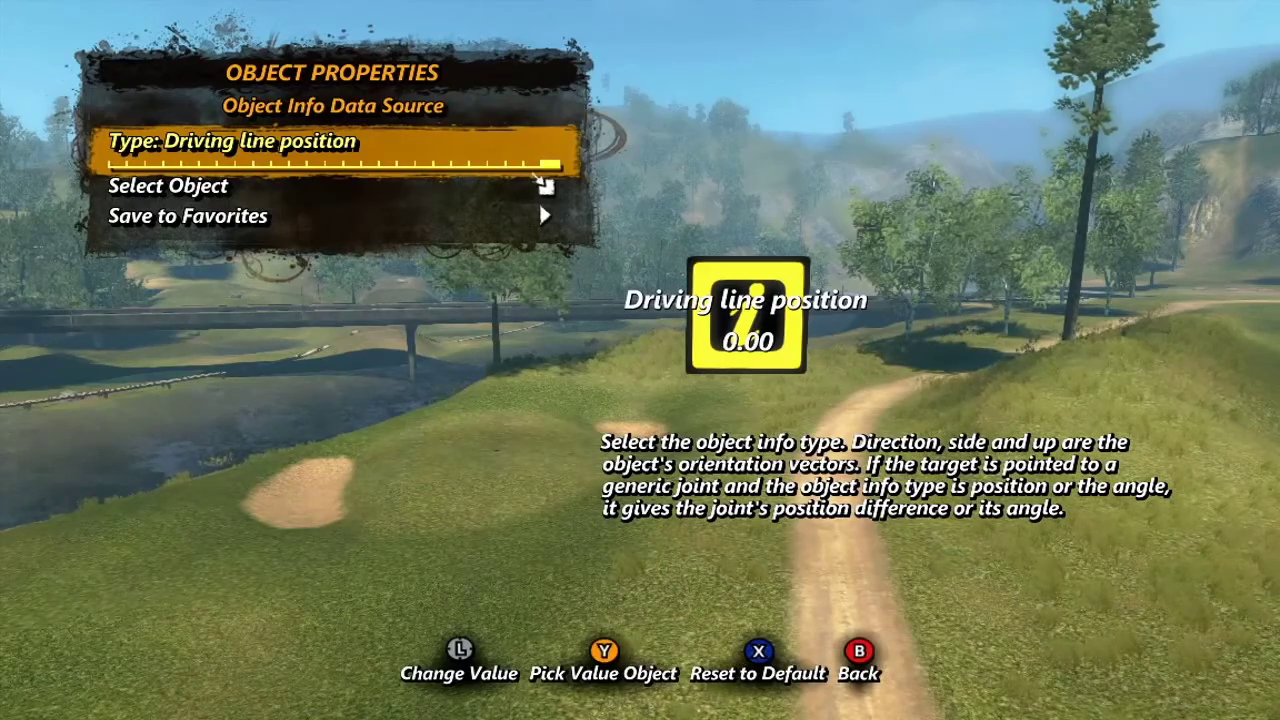
{"action": "key", "text": "Escape"}
Step: Choose a Random Data Source from the Data Source category as the object being placed
{"action": "key", "text": "y"}
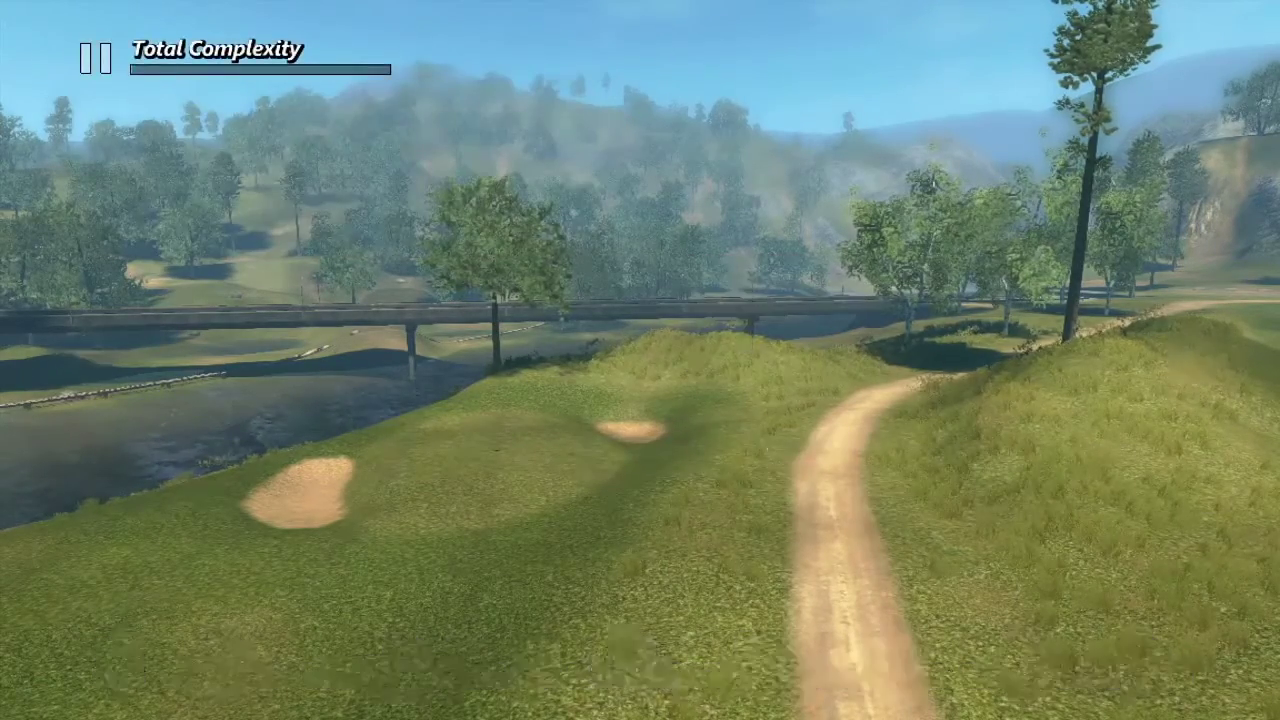
{"action": "key", "text": "Down"}
{"action": "key", "text": "Return"}
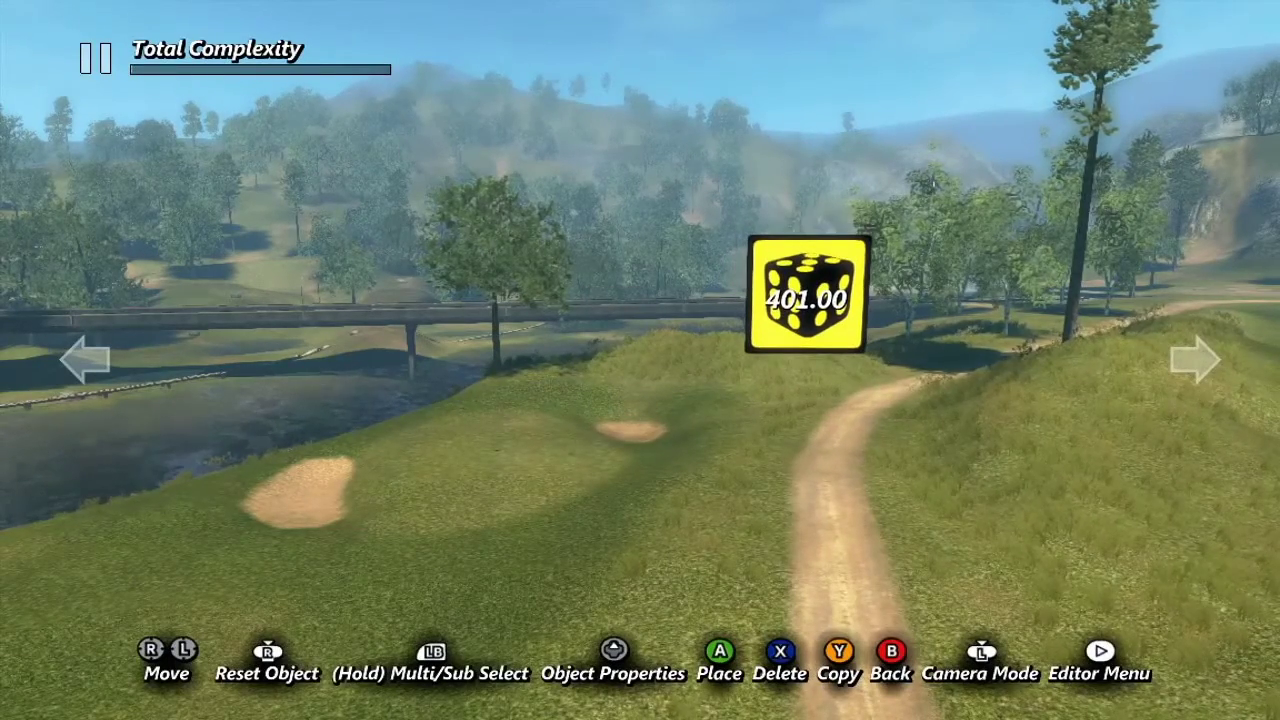
Step: Open the Random Data Source's properties and review its Seed, Min, Max and Interval settings
{"action": "key", "text": "Up"}
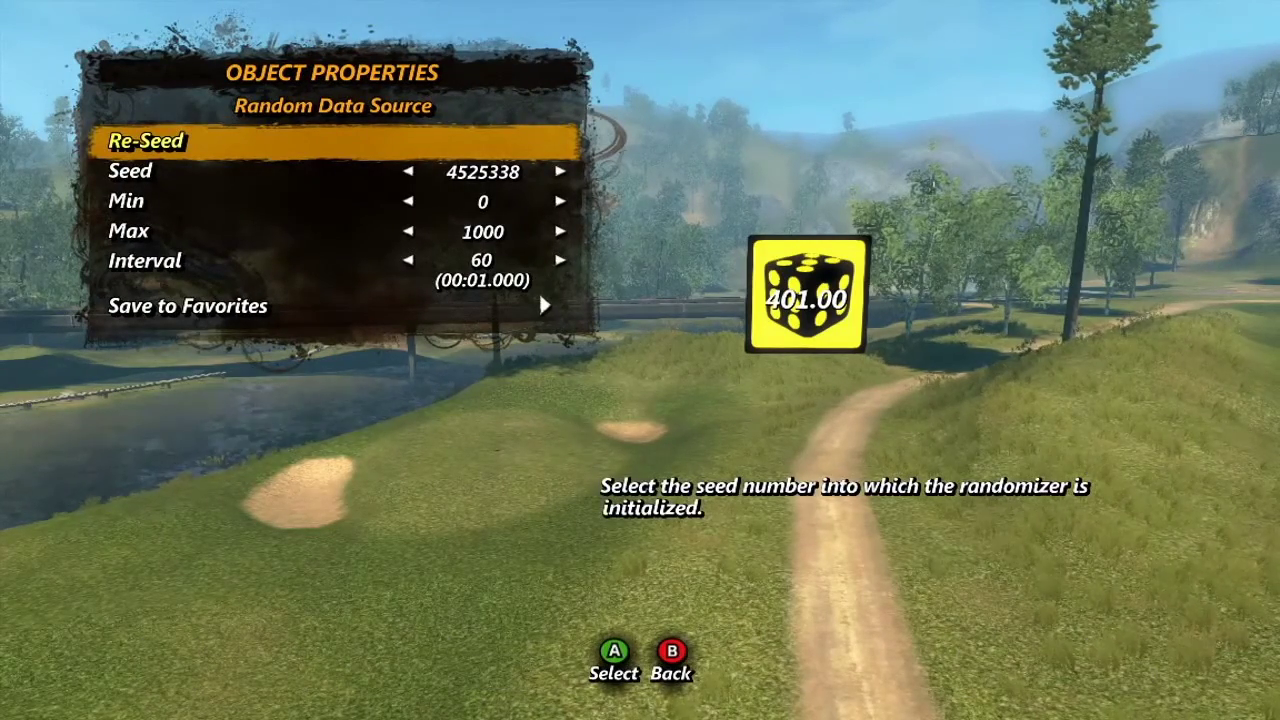
{"action": "key", "text": "Down"}
{"action": "key", "text": "Down"}
{"action": "key", "text": "Down"}
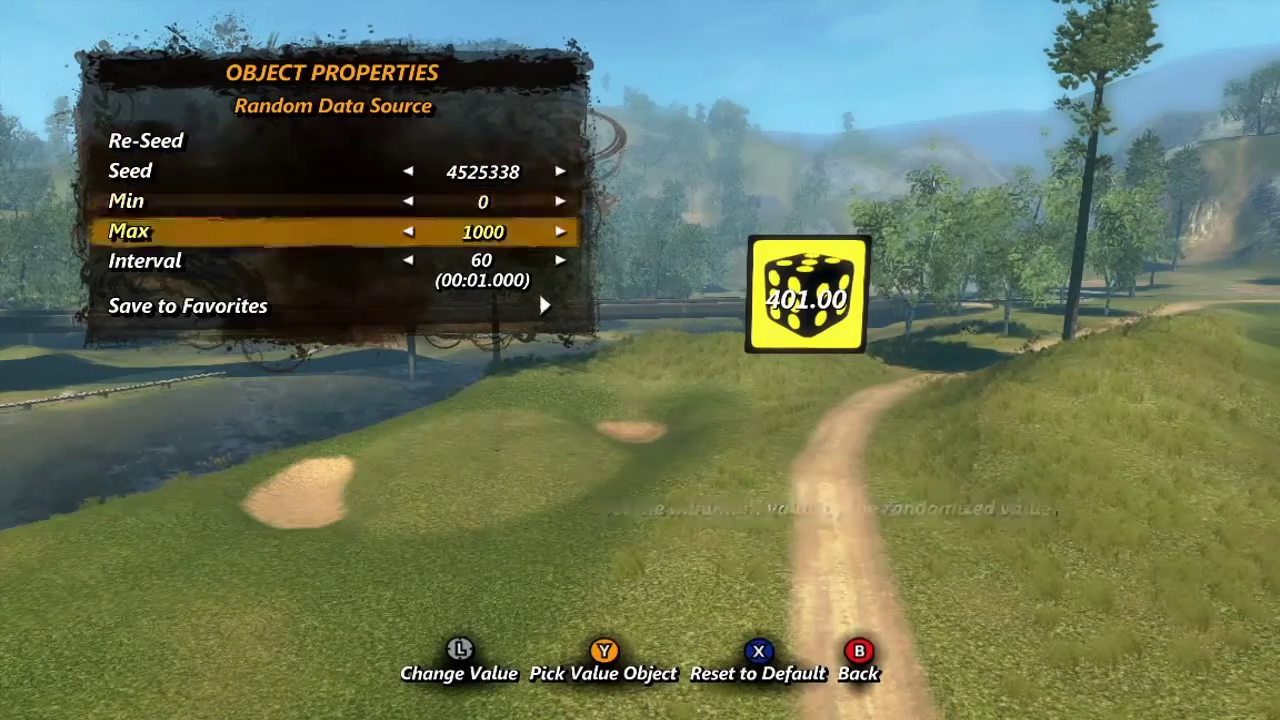
{"action": "key", "text": "Up"}
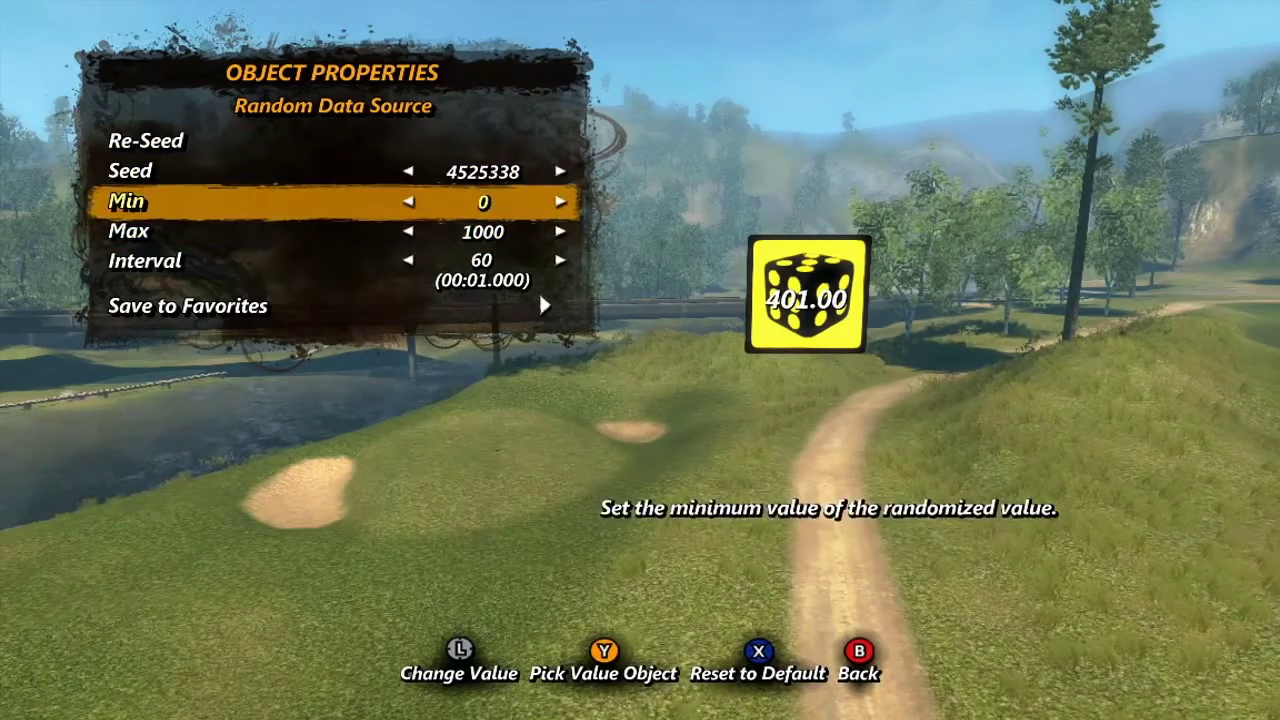
{"action": "key", "text": "Down"}
{"action": "key", "text": "Down"}
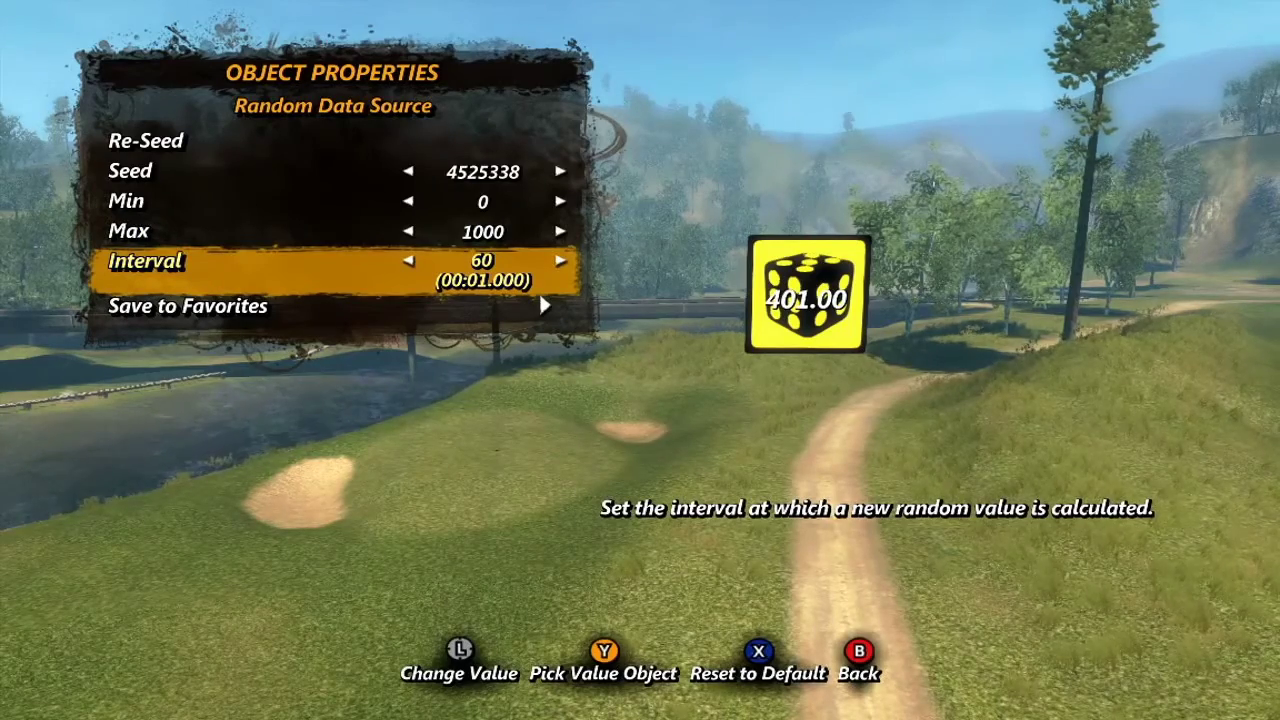
{"action": "key", "text": "Up"}
{"action": "key", "text": "Up"}
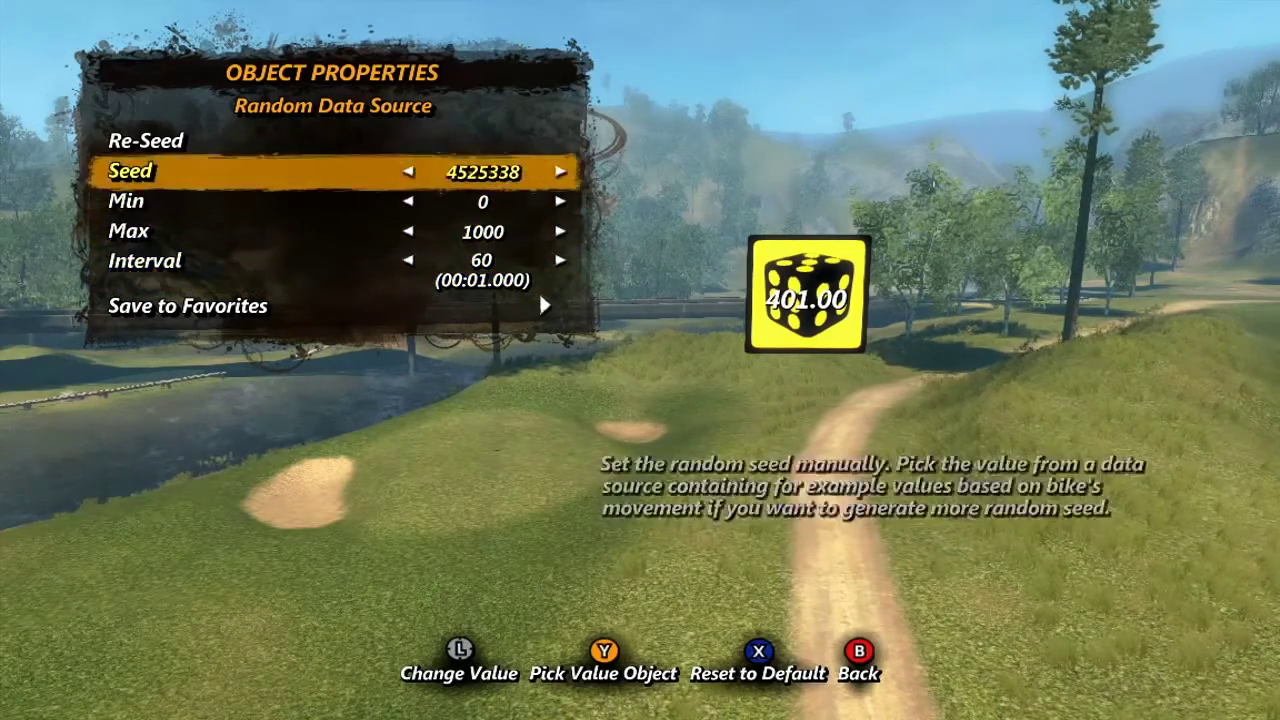
Step: Re-seed the Random Data Source and change its seed value to 10271973
{"action": "key", "text": "Up"}
{"action": "key", "text": "Return"}
{"action": "key", "text": "Down"}
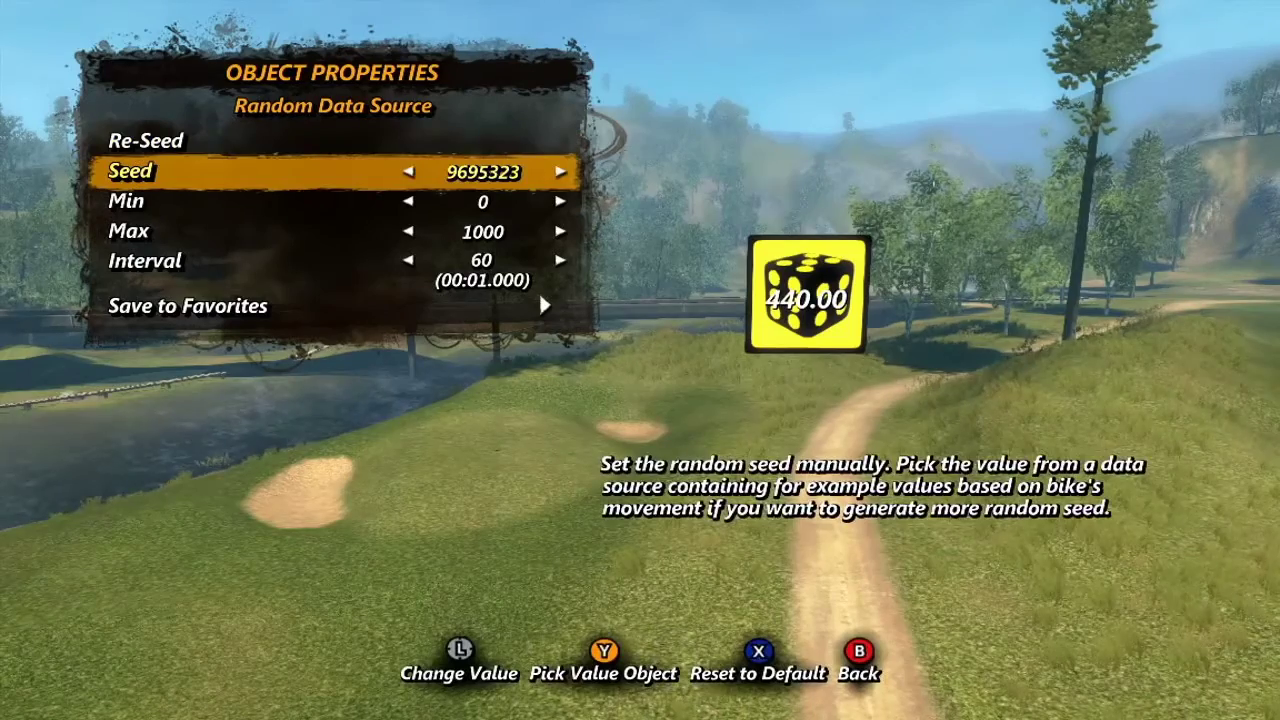
{"action": "key", "text": "Left"}
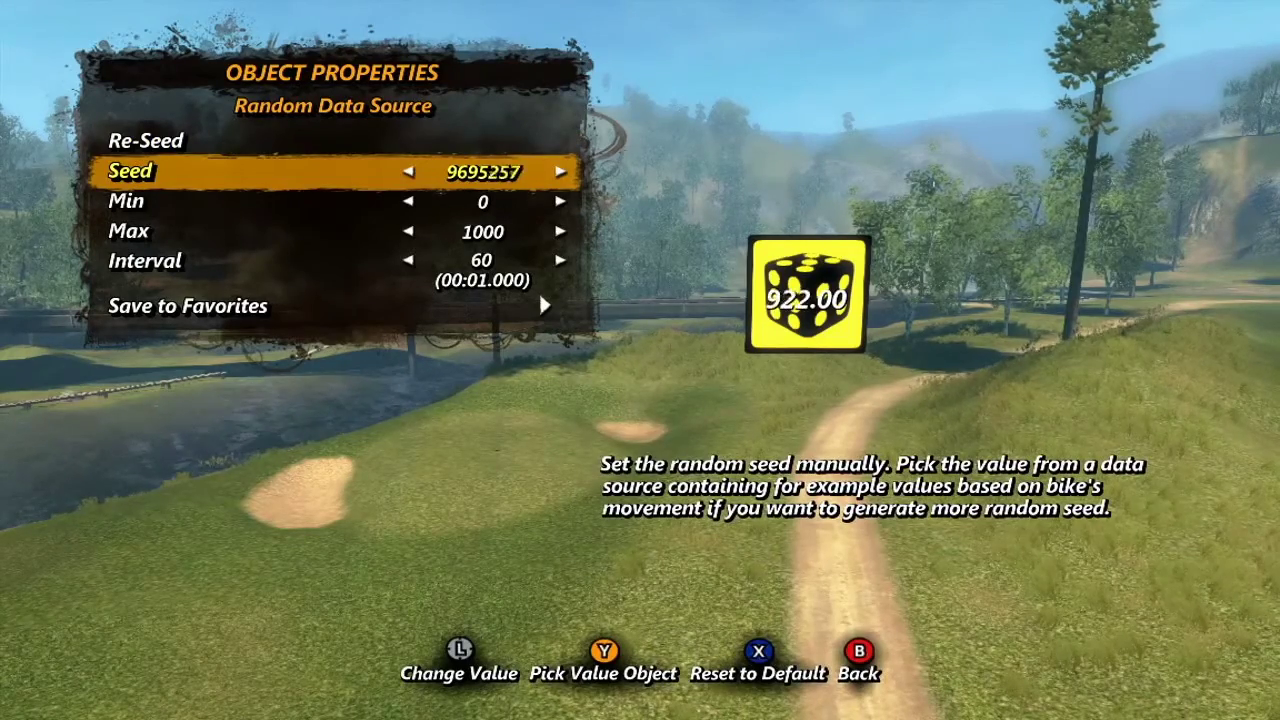
{"action": "key", "text": "x"}
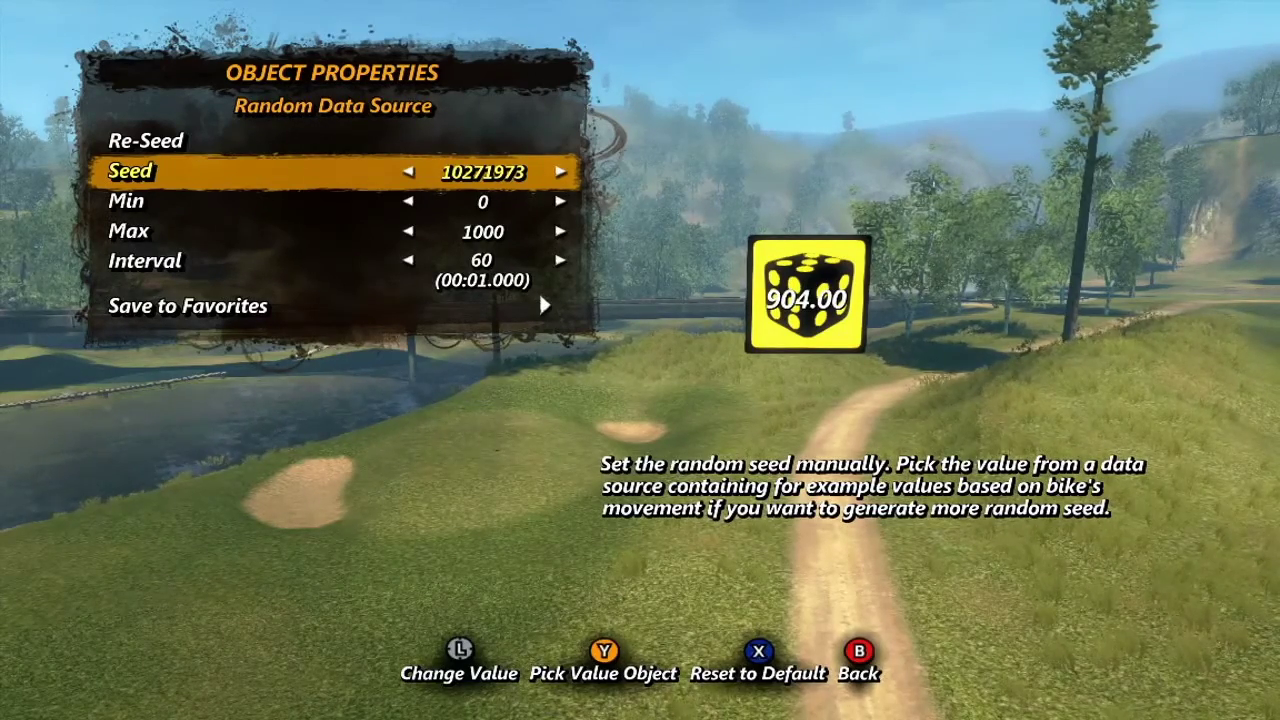
{"action": "key", "text": "Down"}
{"action": "key", "text": "Down"}
{"action": "key", "text": "Up"}
{"action": "key", "text": "Up"}
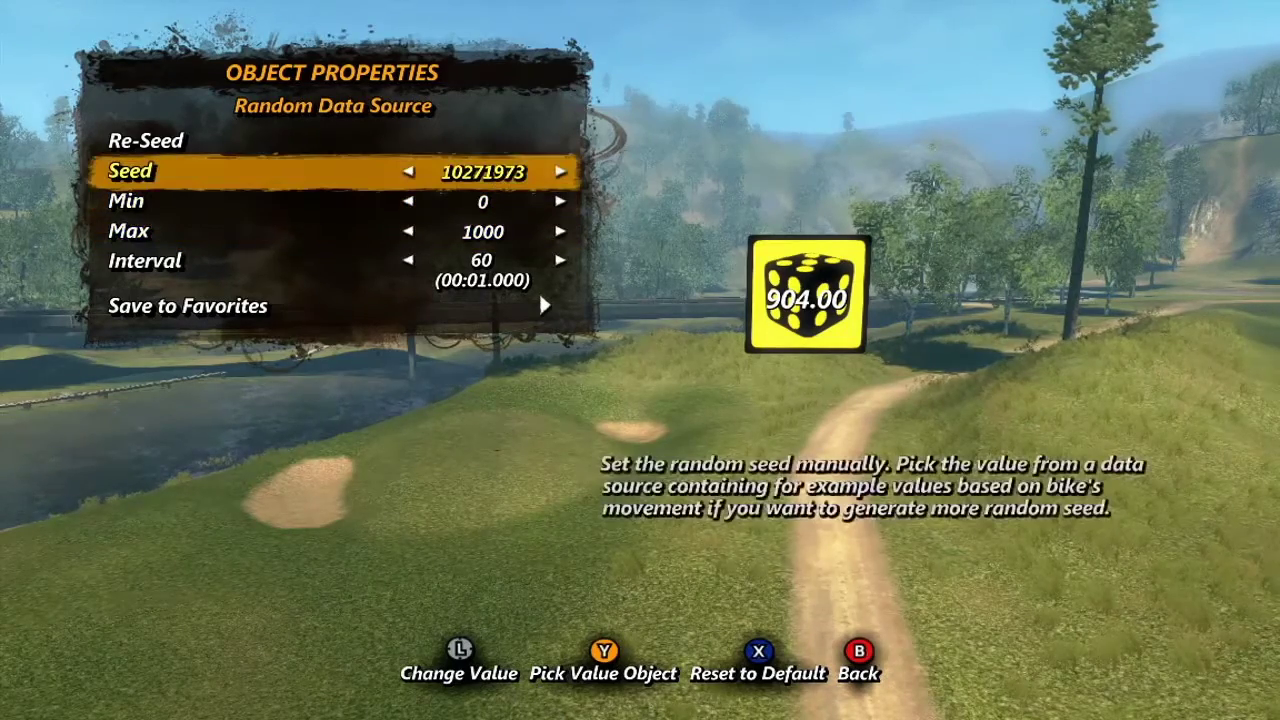
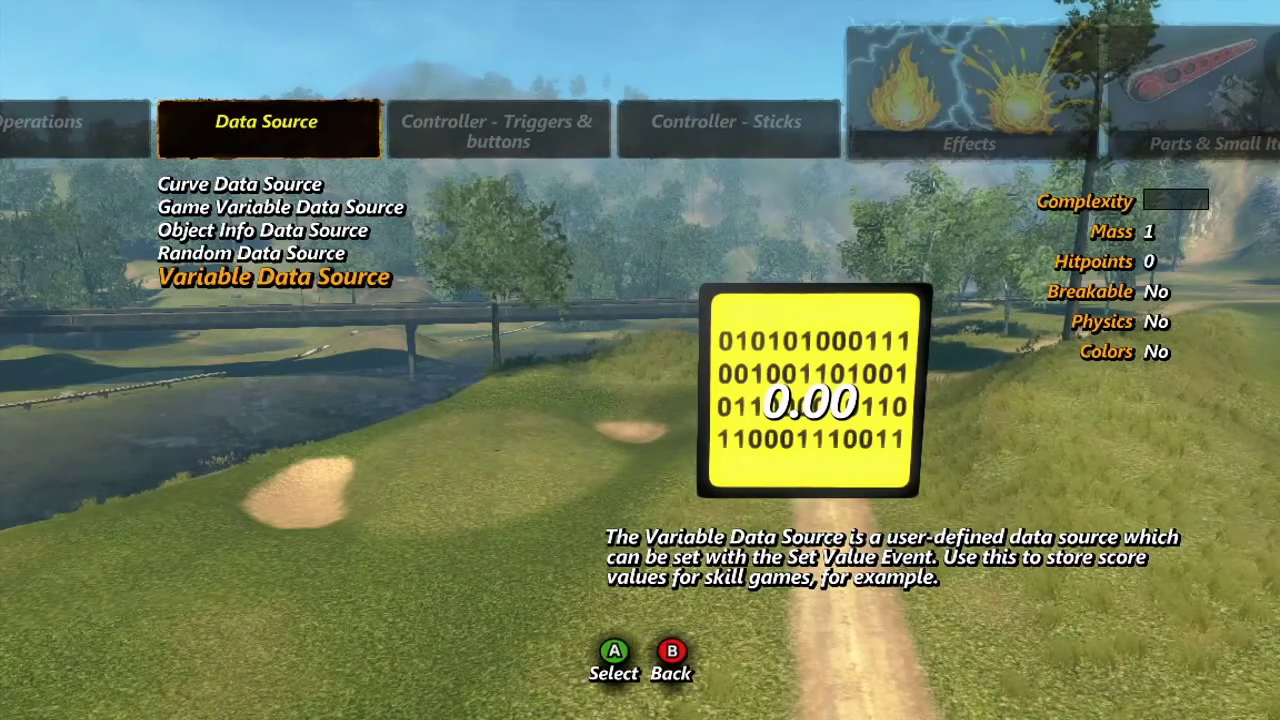
Step: Choose a Variable Data Source as the object being placed and set its starting value to 30
{"action": "key", "text": "Return"}
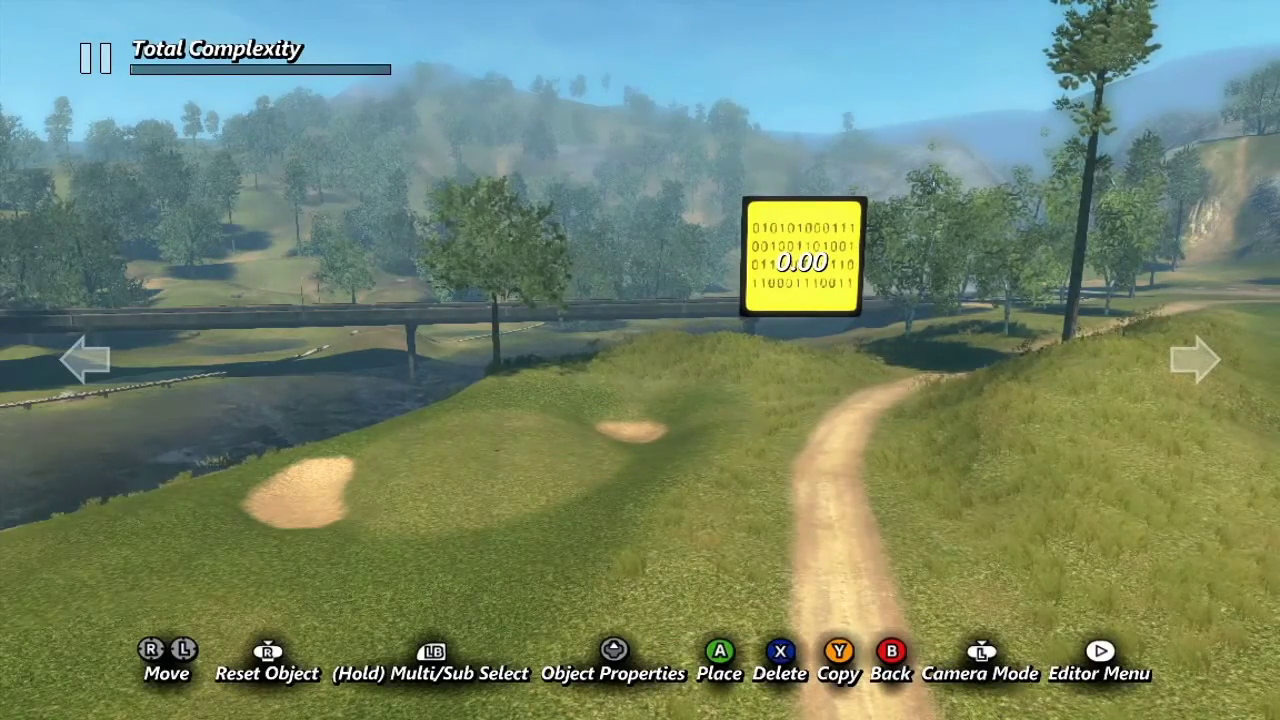
{"action": "key", "text": "Up"}
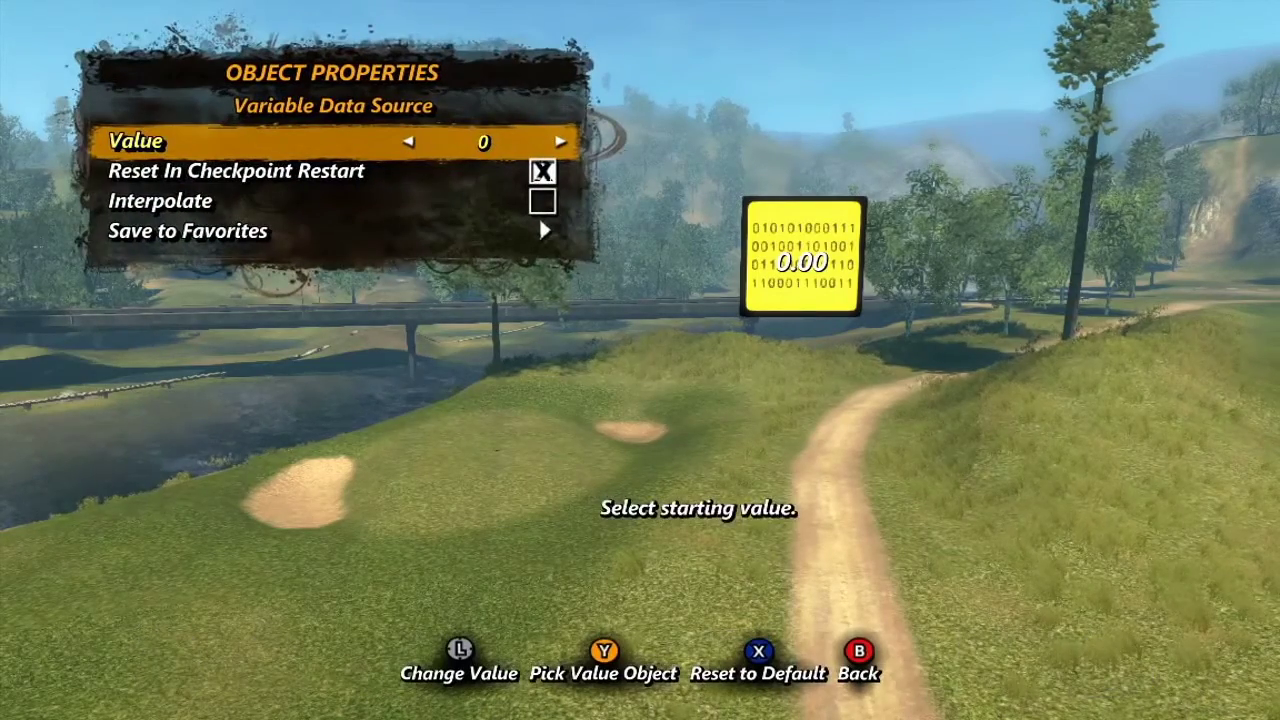
{"action": "key", "text": "Right"}
{"action": "key", "text": "Left"}
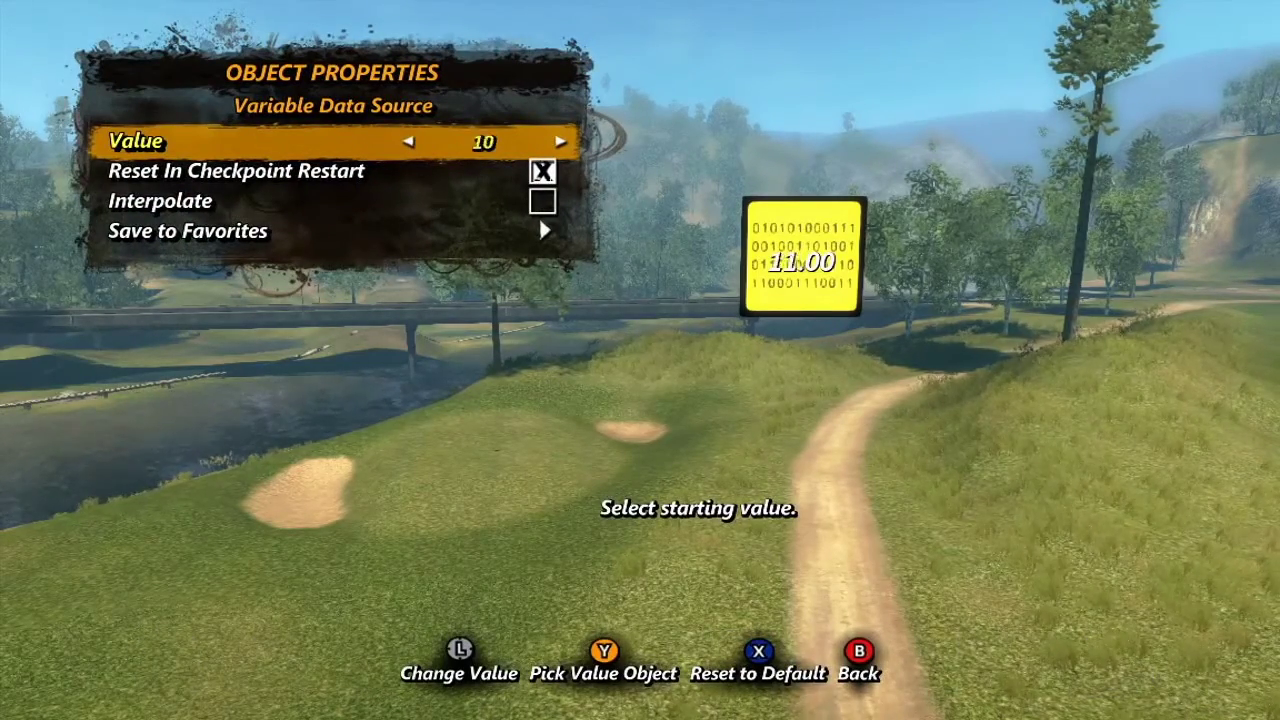
{"action": "key", "text": "Right"}
{"action": "key", "text": "Right"}
{"action": "key", "text": "Right"}
{"action": "key", "text": "Right"}
{"action": "key", "text": "Right"}
{"action": "key", "text": "Right"}
{"action": "key", "text": "Right"}
{"action": "key", "text": "Right"}
{"action": "key", "text": "Right"}
{"action": "key", "text": "Right"}
{"action": "key", "text": "Right"}
{"action": "key", "text": "Right"}
{"action": "key", "text": "Right"}
{"action": "key", "text": "Right"}
{"action": "key", "text": "Right"}
{"action": "key", "text": "Right"}
{"action": "key", "text": "Right"}
{"action": "key", "text": "Right"}
{"action": "key", "text": "Right"}
{"action": "key", "text": "Right"}
{"action": "key", "text": "Right"}
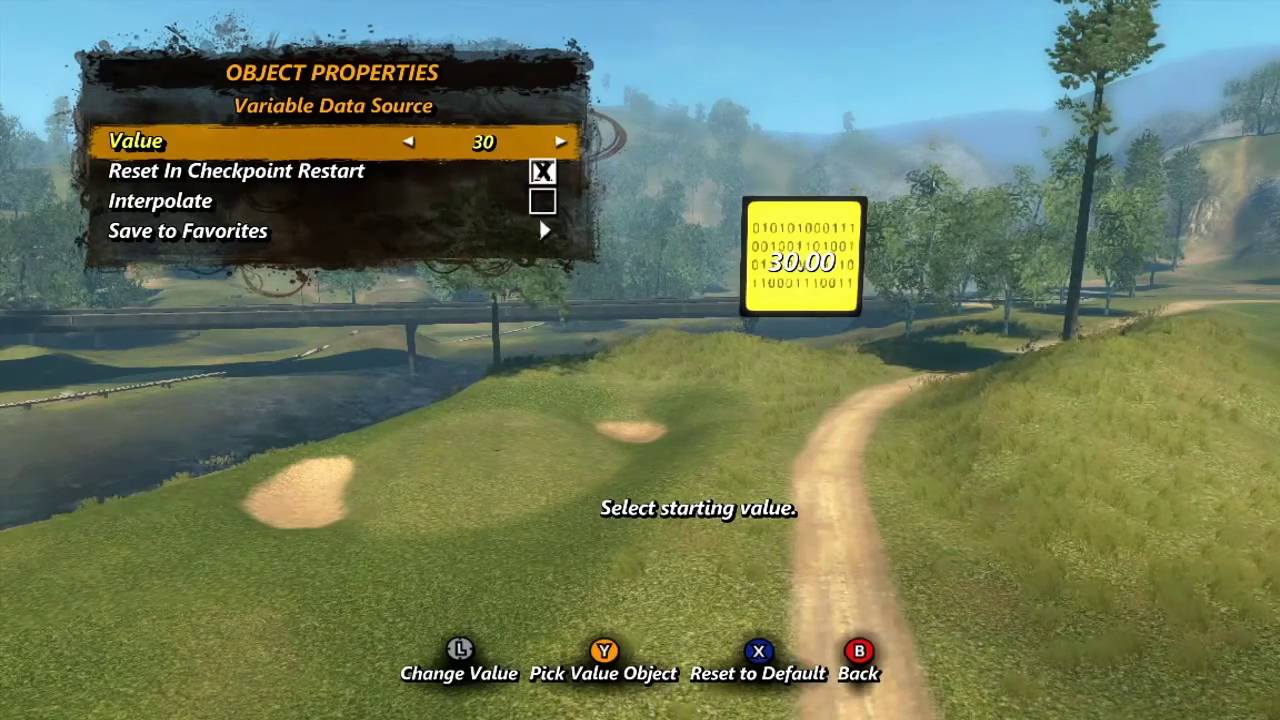
Step: Turn on Interpolate for the Variable Data Source, try the Linear interpolation type and return it to Exponential
{"action": "key", "text": "Down"}
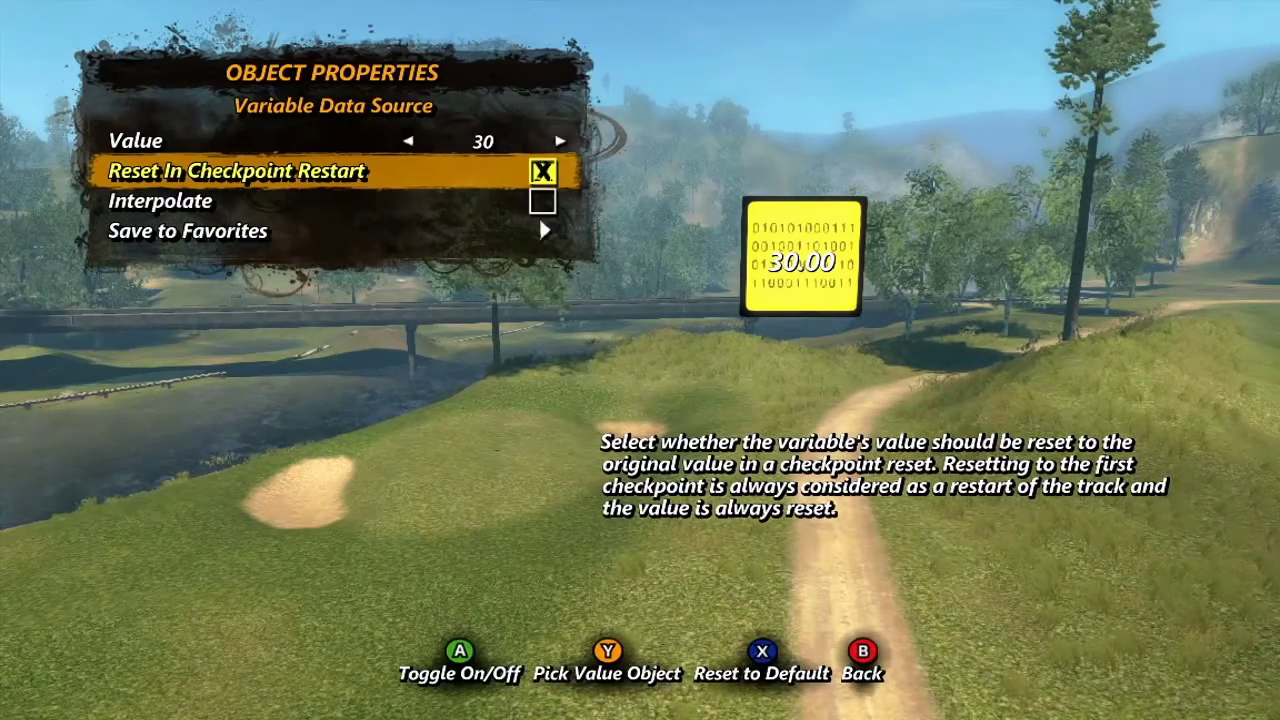
{"action": "key", "text": "Down"}
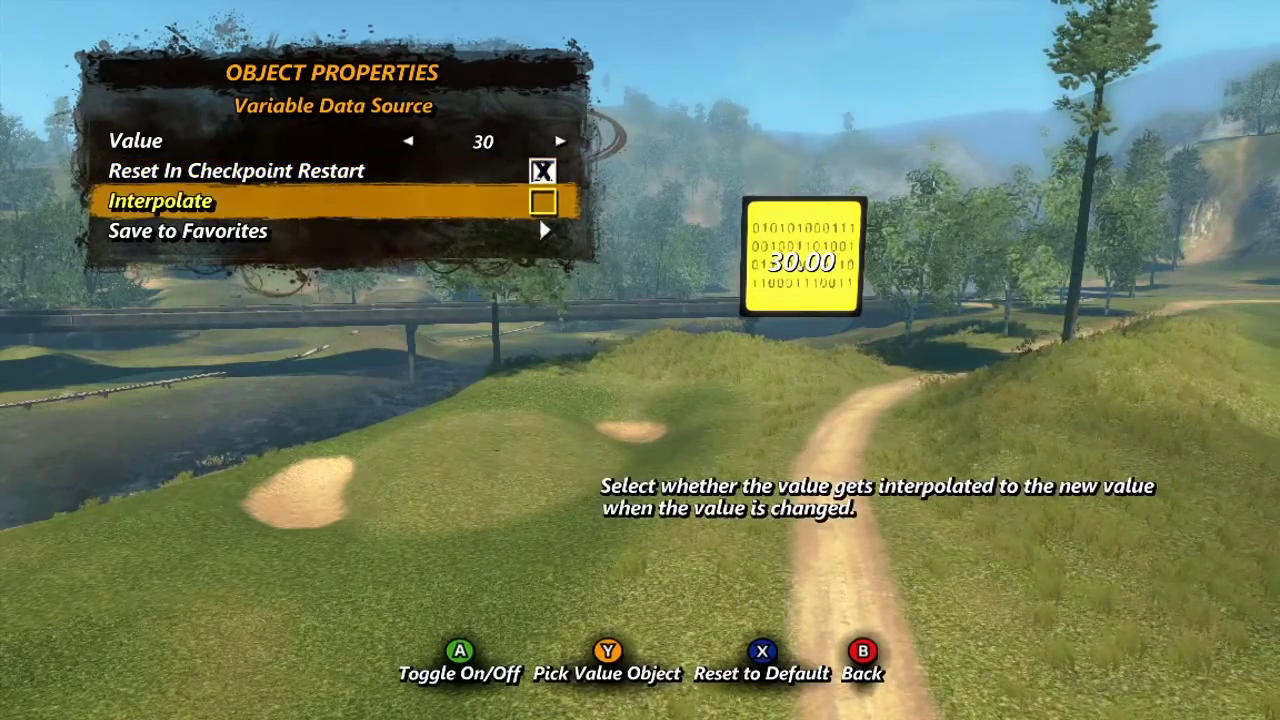
{"action": "key", "text": "Return"}
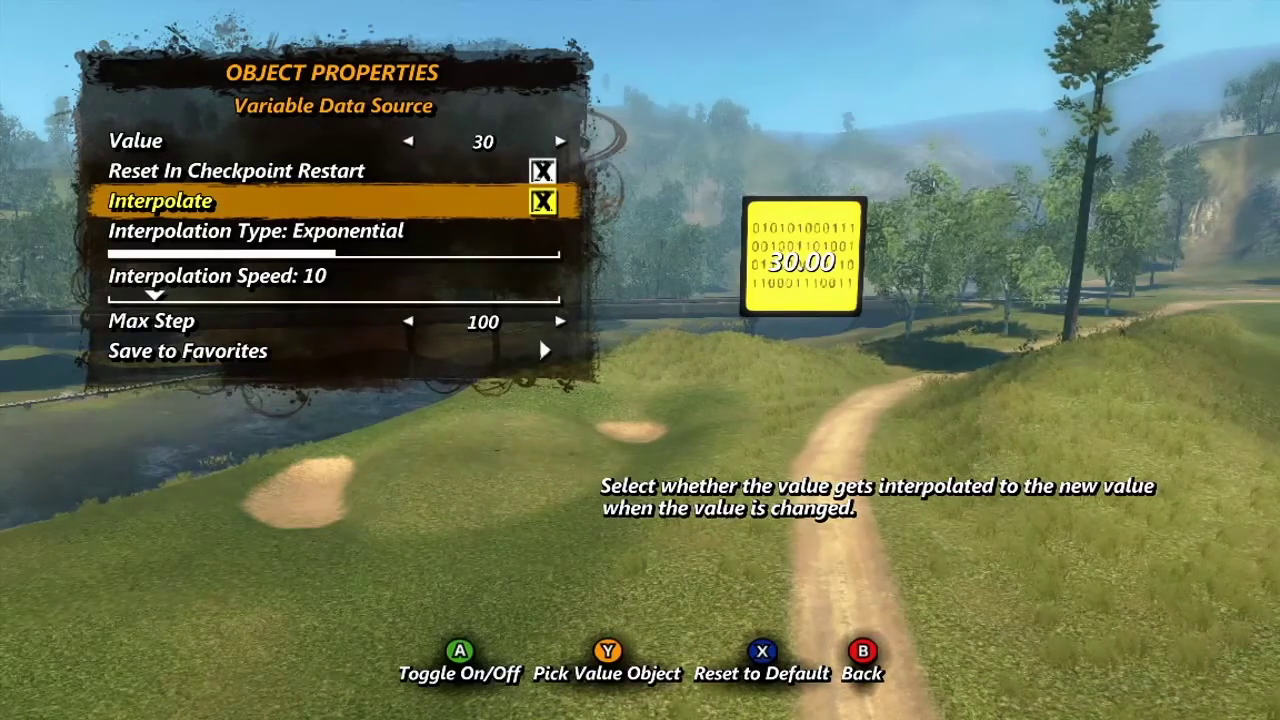
{"action": "key", "text": "Down"}
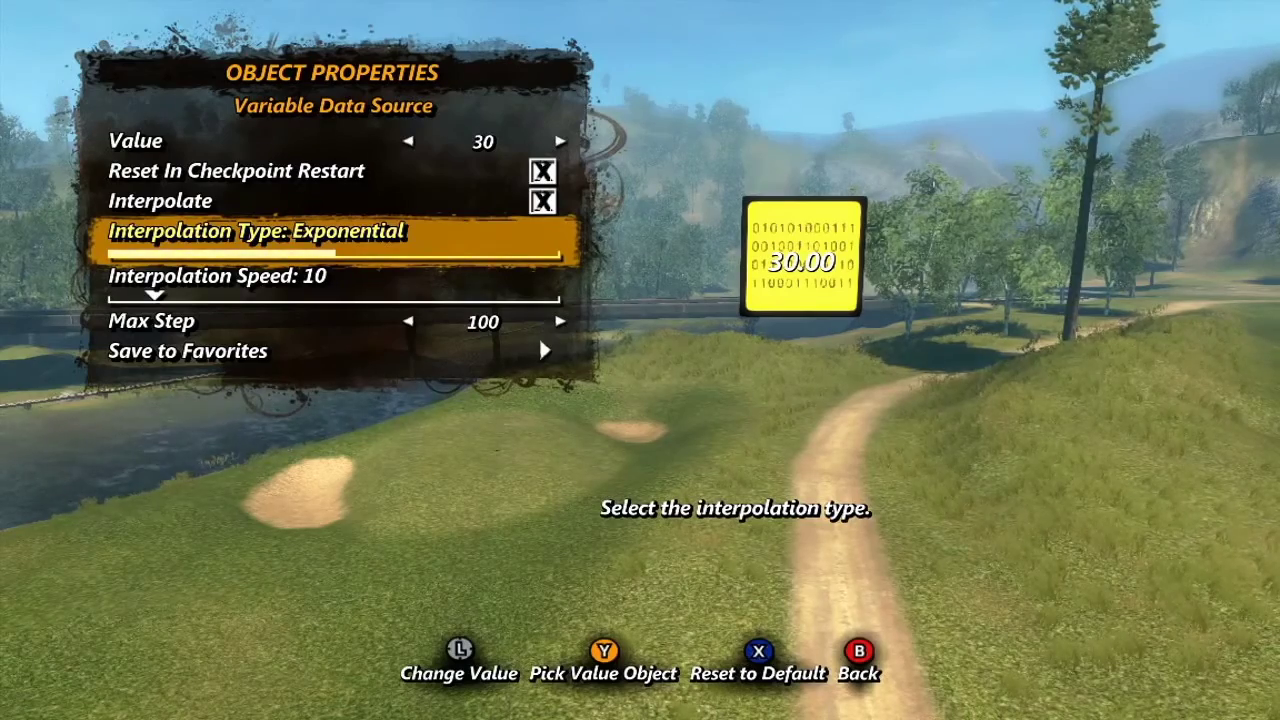
{"action": "key", "text": "Left"}
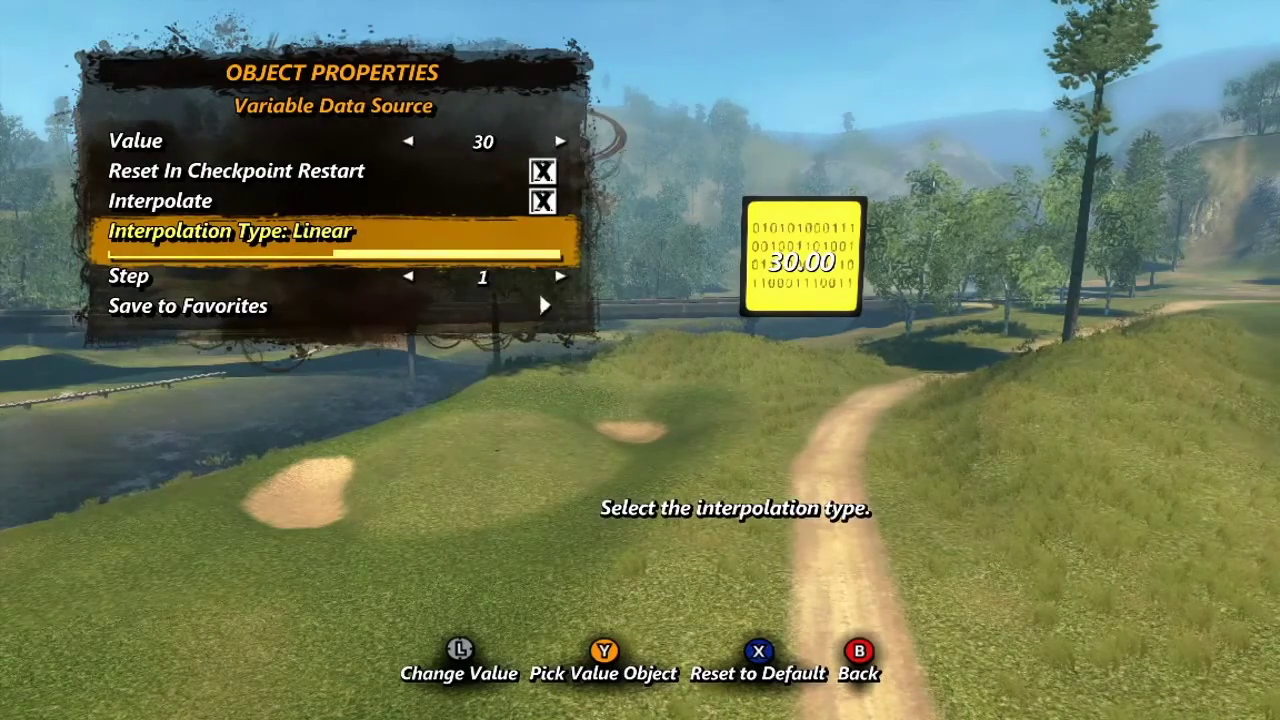
{"action": "key", "text": "Right"}
Step: Set the Variable Data Source's interpolation speed to 17 and its Max Step to 1, and close its properties
{"action": "key", "text": "Down"}
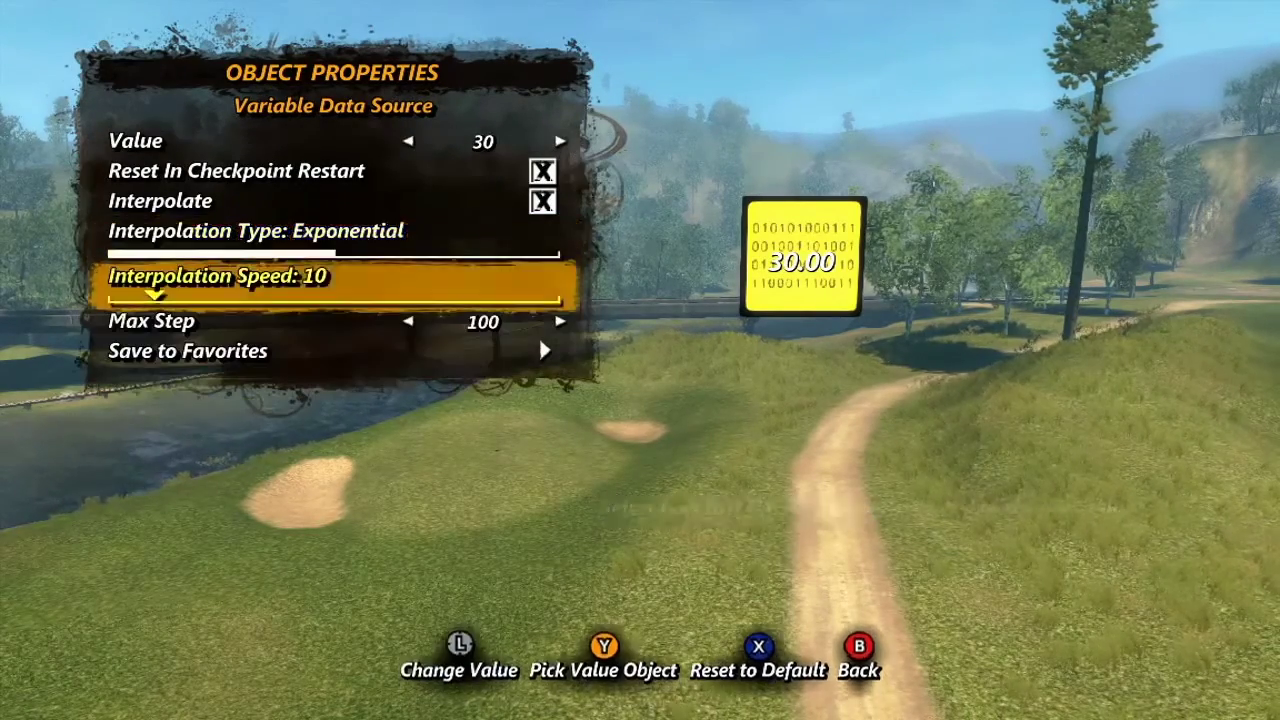
{"action": "key", "text": "Right"}
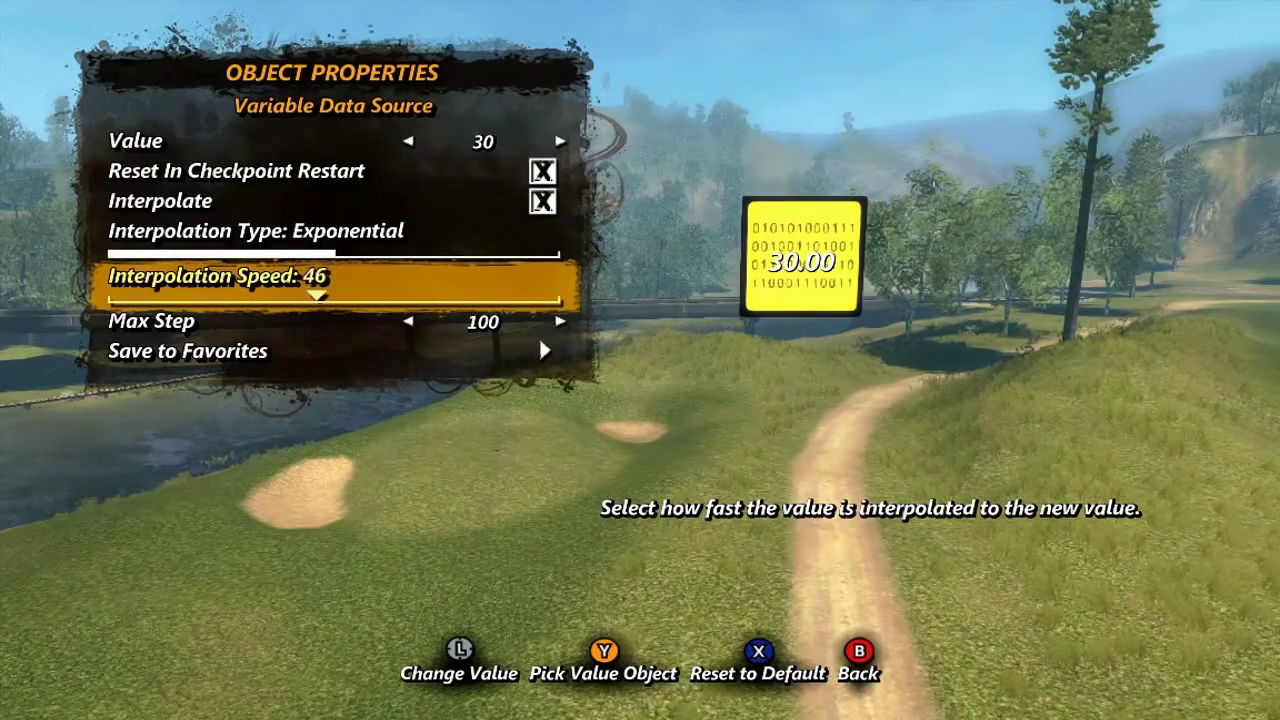
{"action": "key", "text": "Left"}
{"action": "key", "text": "Left"}
{"action": "key", "text": "Down"}
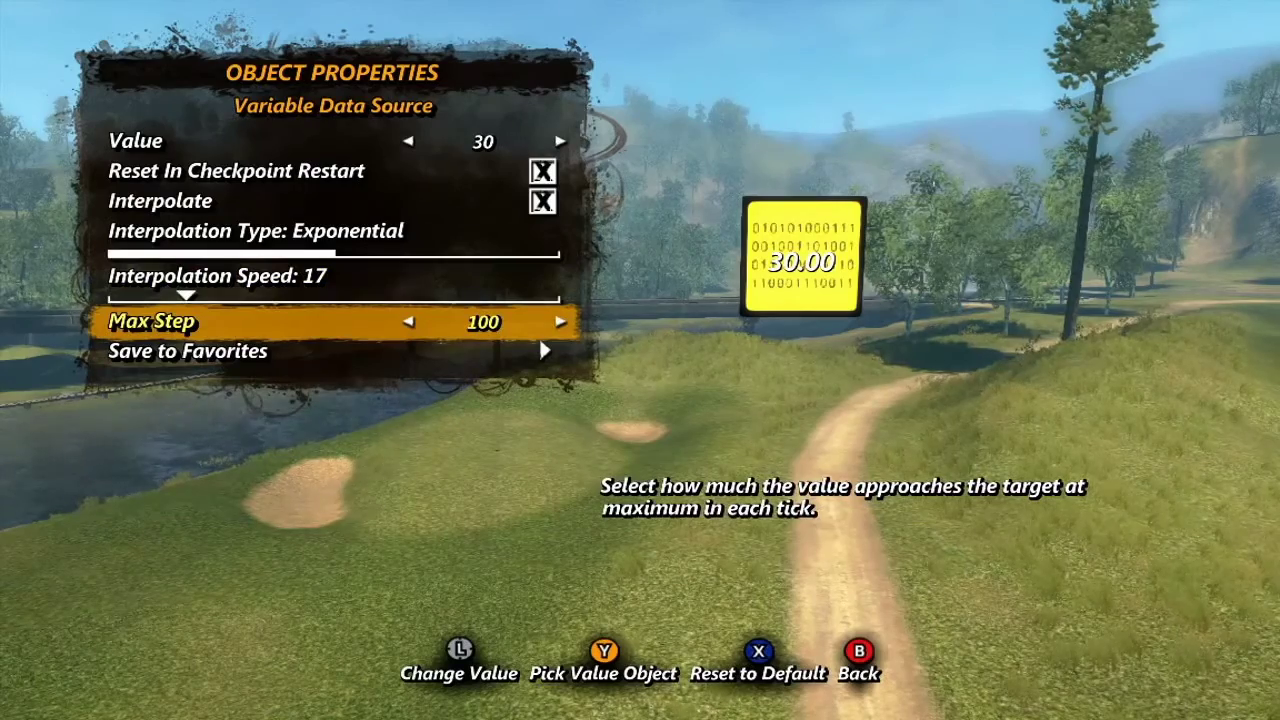
{"action": "key", "text": "Left"}
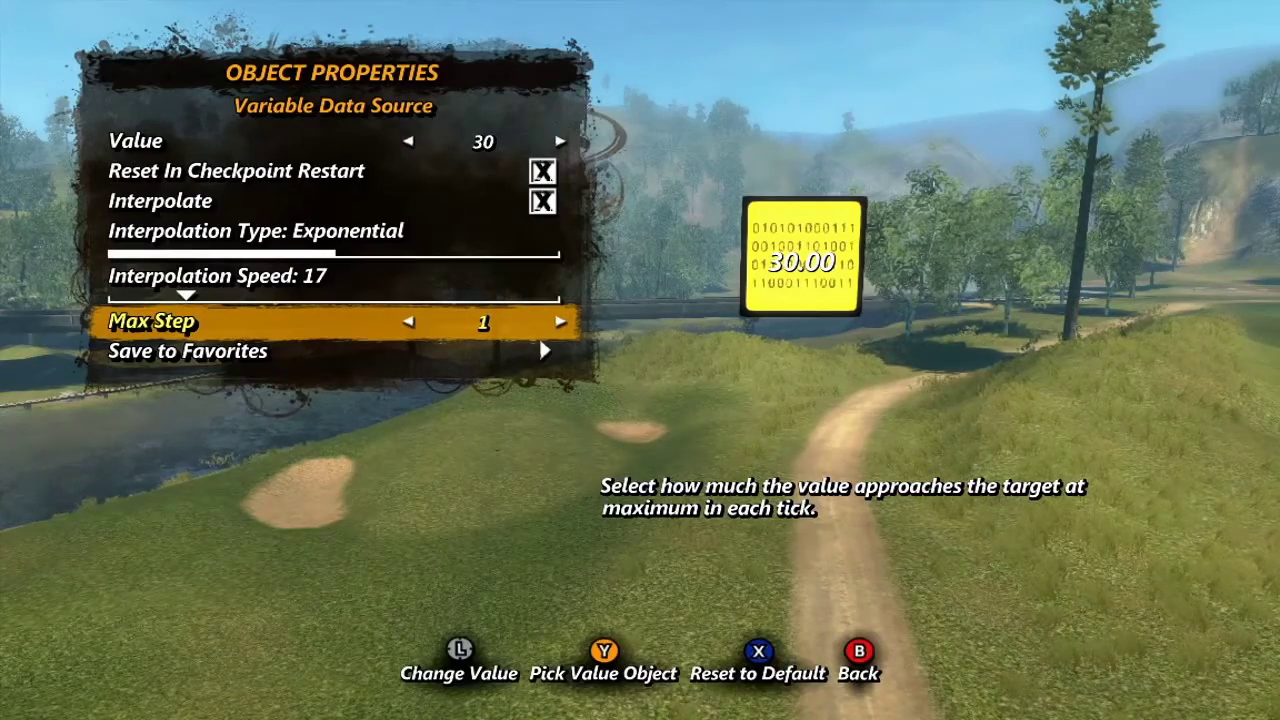
{"action": "key", "text": "Escape"}
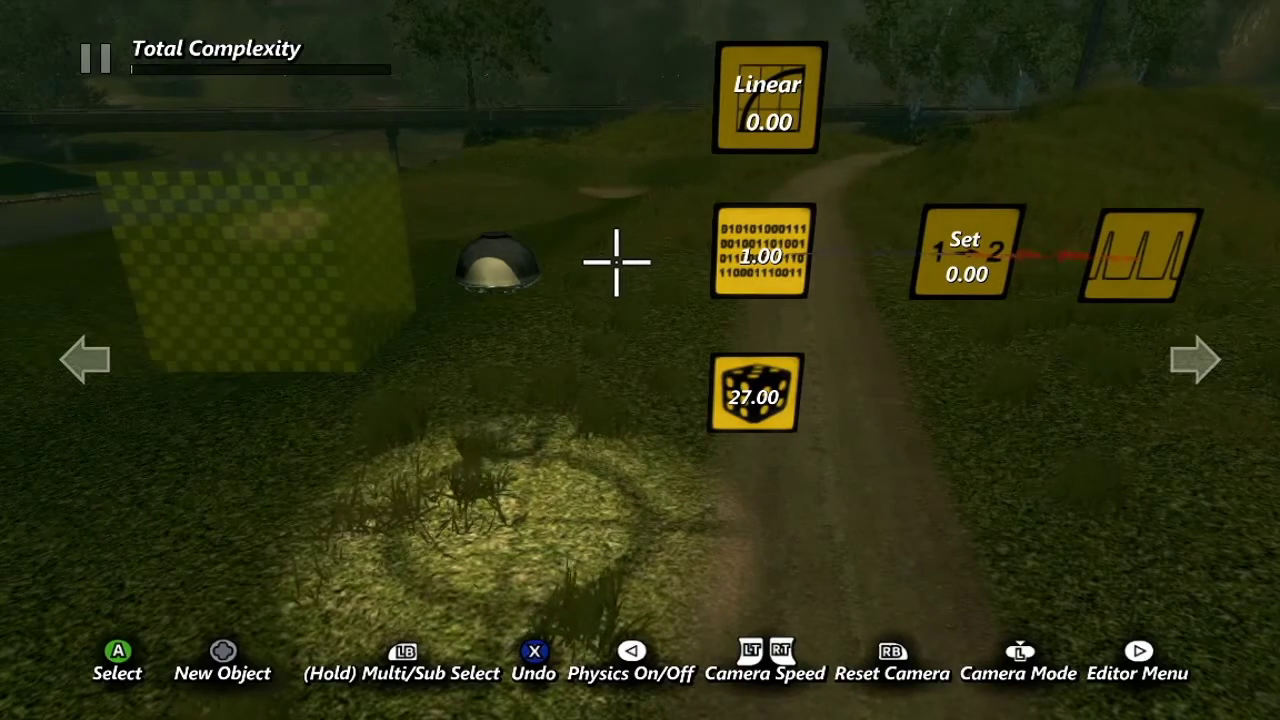
Step: Select the hanging light in the night scene and open its Light Settings
{"action": "left_click", "coordinate": [503, 264]}
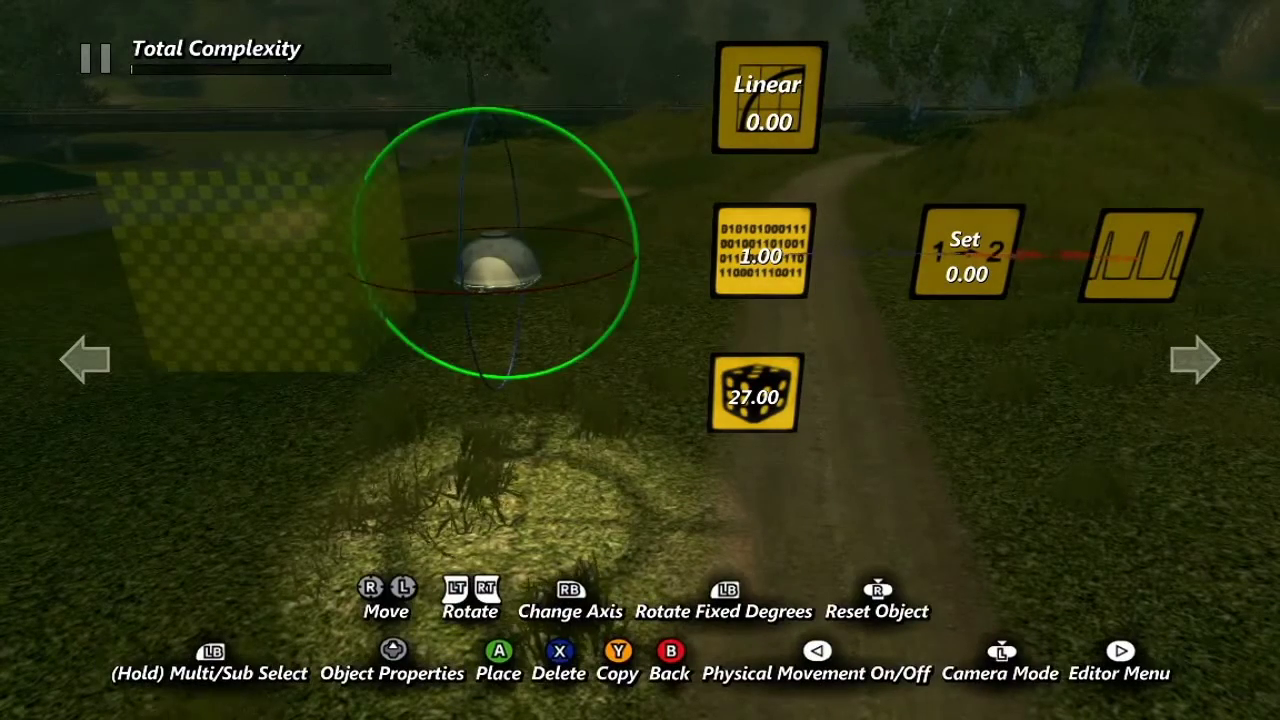
{"action": "key", "text": "Up"}
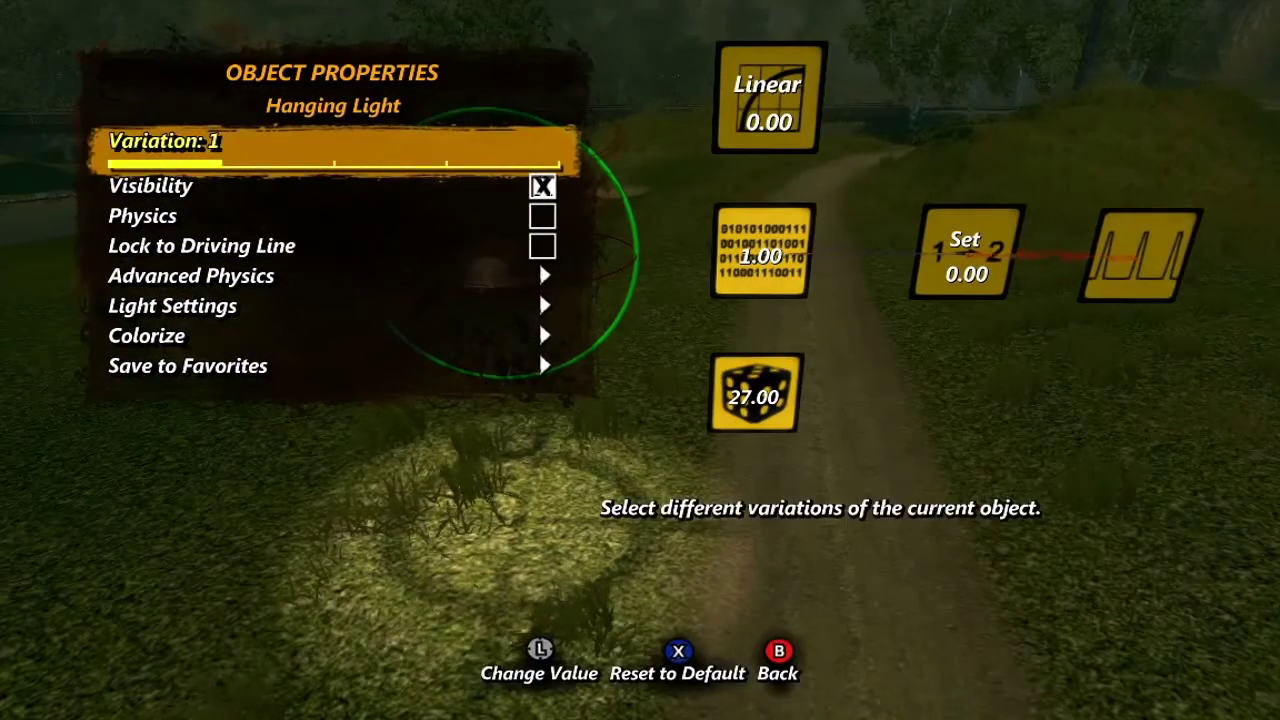
{"action": "key", "text": "Down"}
{"action": "key", "text": "Down"}
{"action": "key", "text": "Down"}
{"action": "key", "text": "Down"}
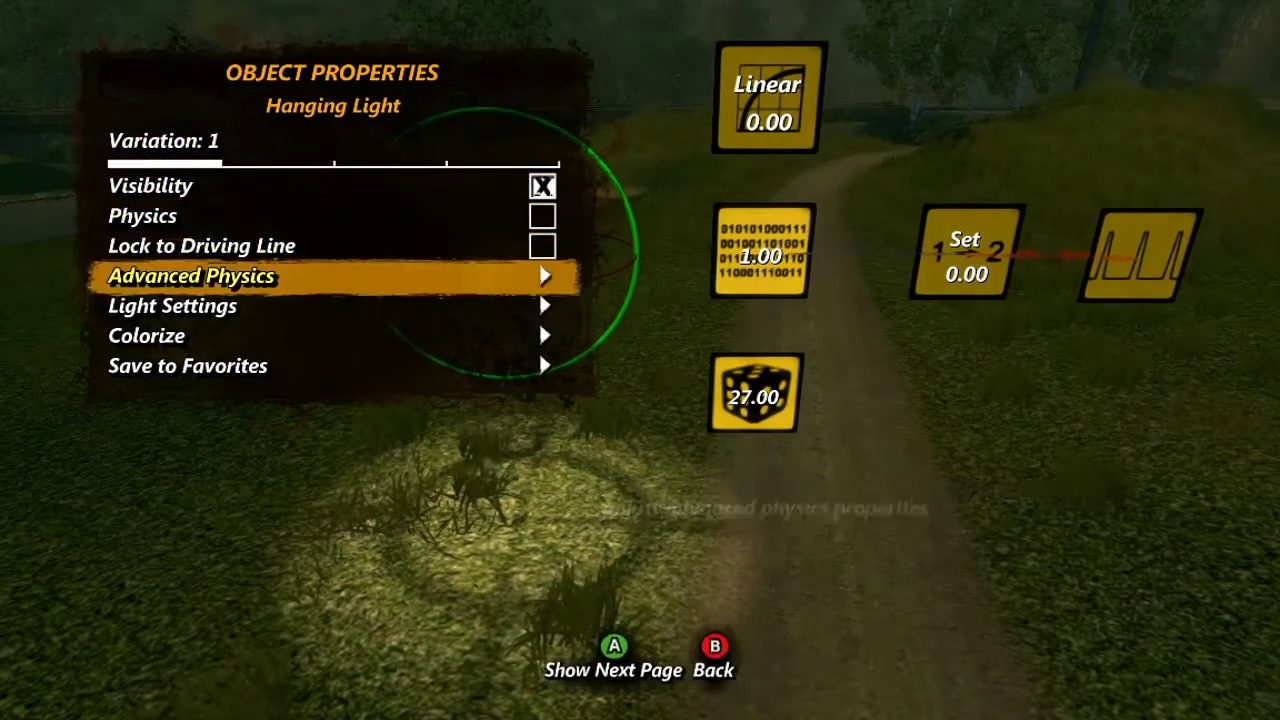
{"action": "key", "text": "Down"}
{"action": "key", "text": "Return"}
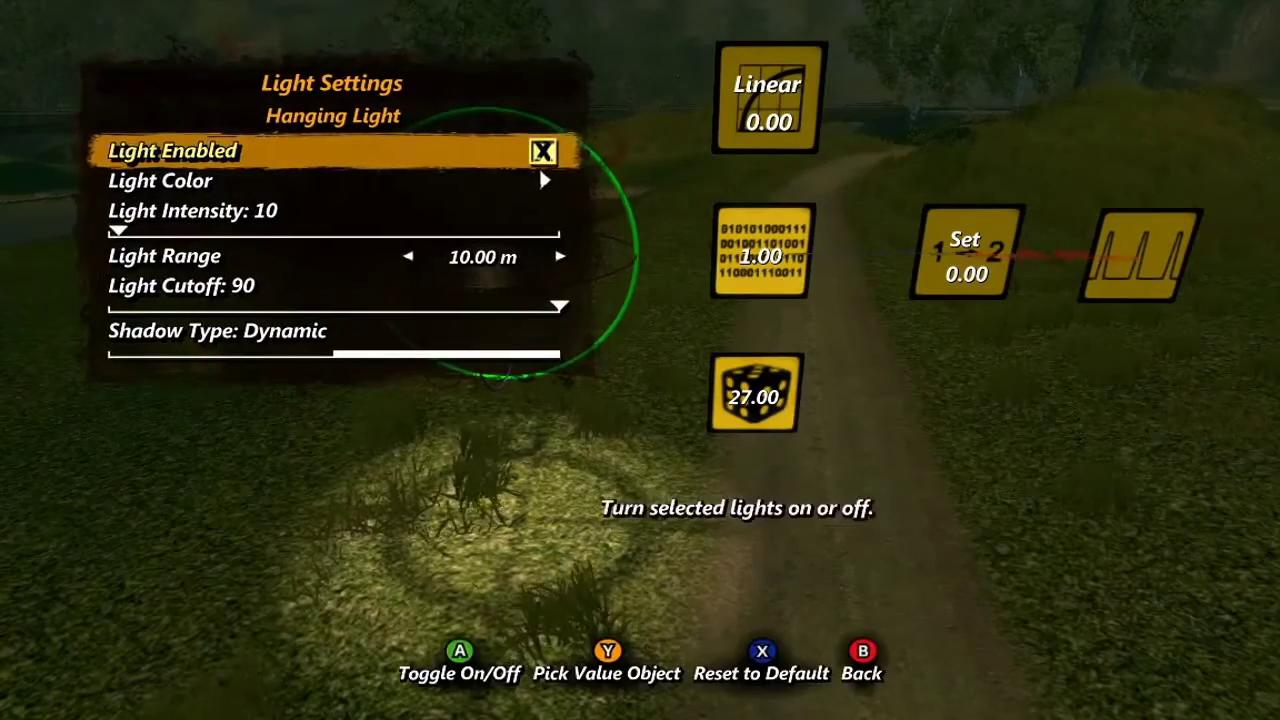
Step: Link the hanging light's Light Intensity to the Random Data Source and leave the Light Settings
{"action": "key", "text": "Down"}
{"action": "key", "text": "Down"}
{"action": "key", "text": "Down"}
{"action": "key", "text": "Down"}
{"action": "key", "text": "Down"}
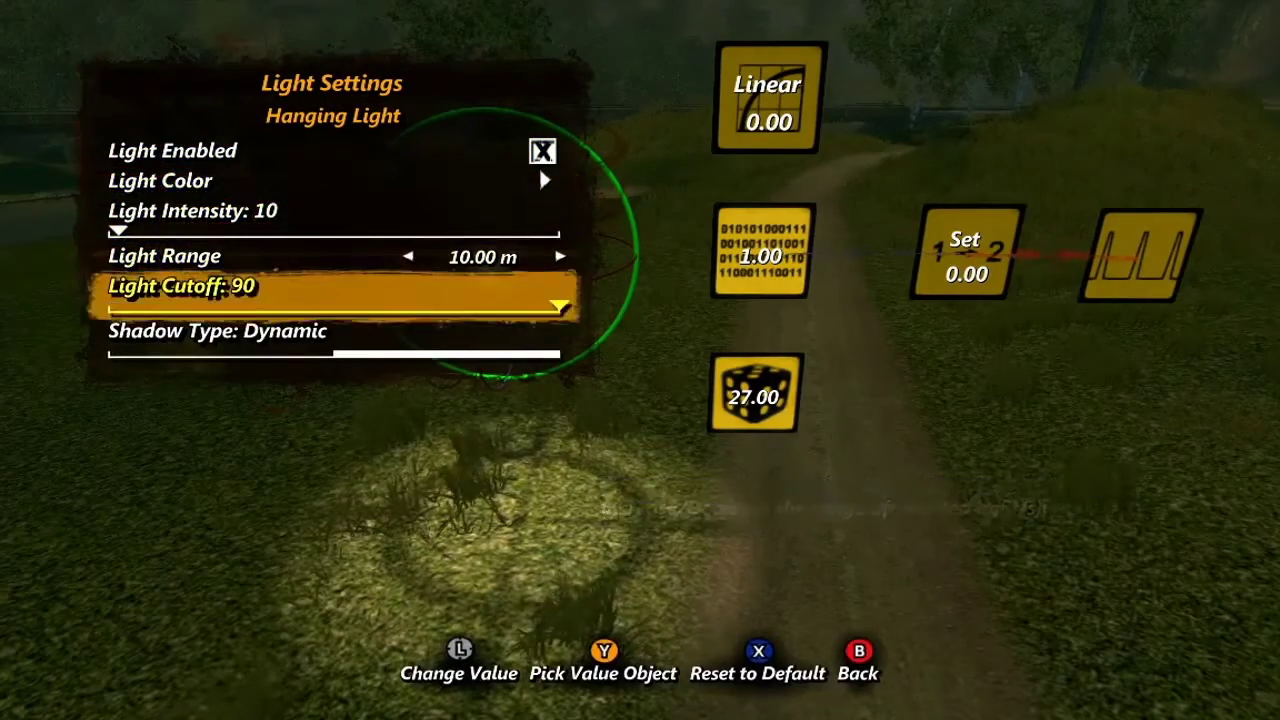
{"action": "key", "text": "Up"}
{"action": "key", "text": "Up"}
{"action": "key", "text": "Up"}
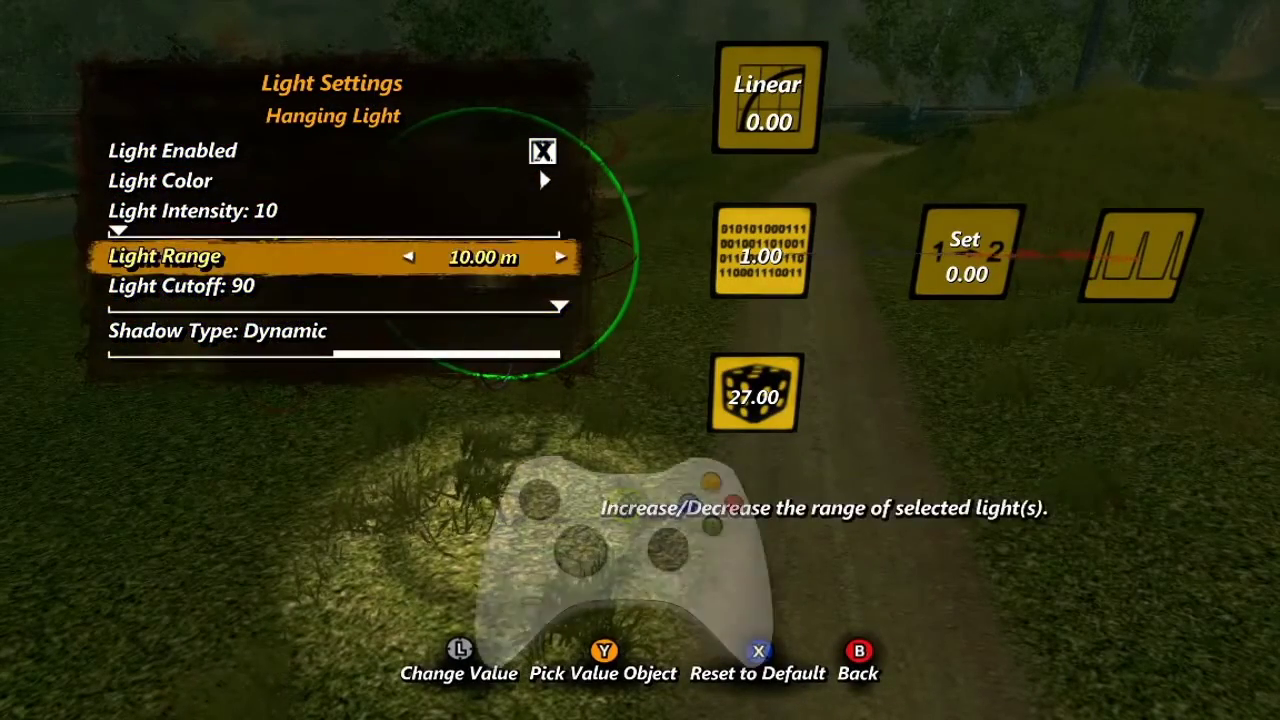
{"action": "key", "text": "Escape"}
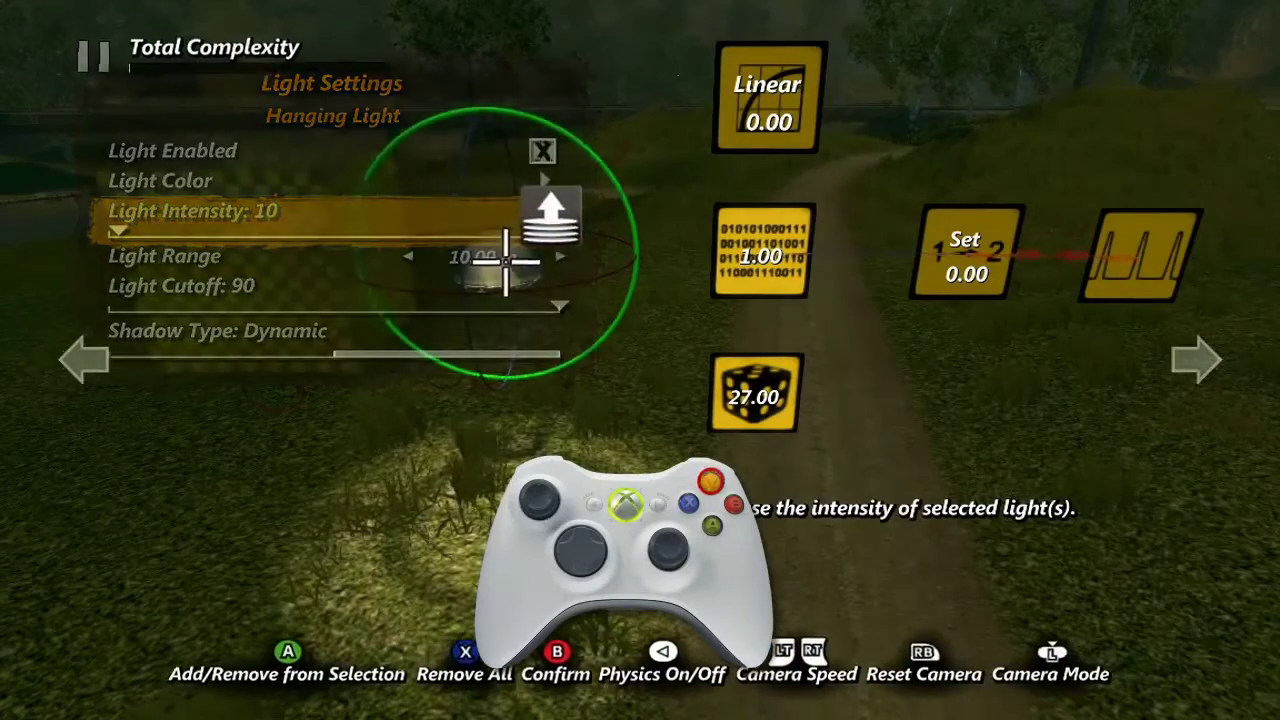
{"action": "left_click", "coordinate": [754, 393]}
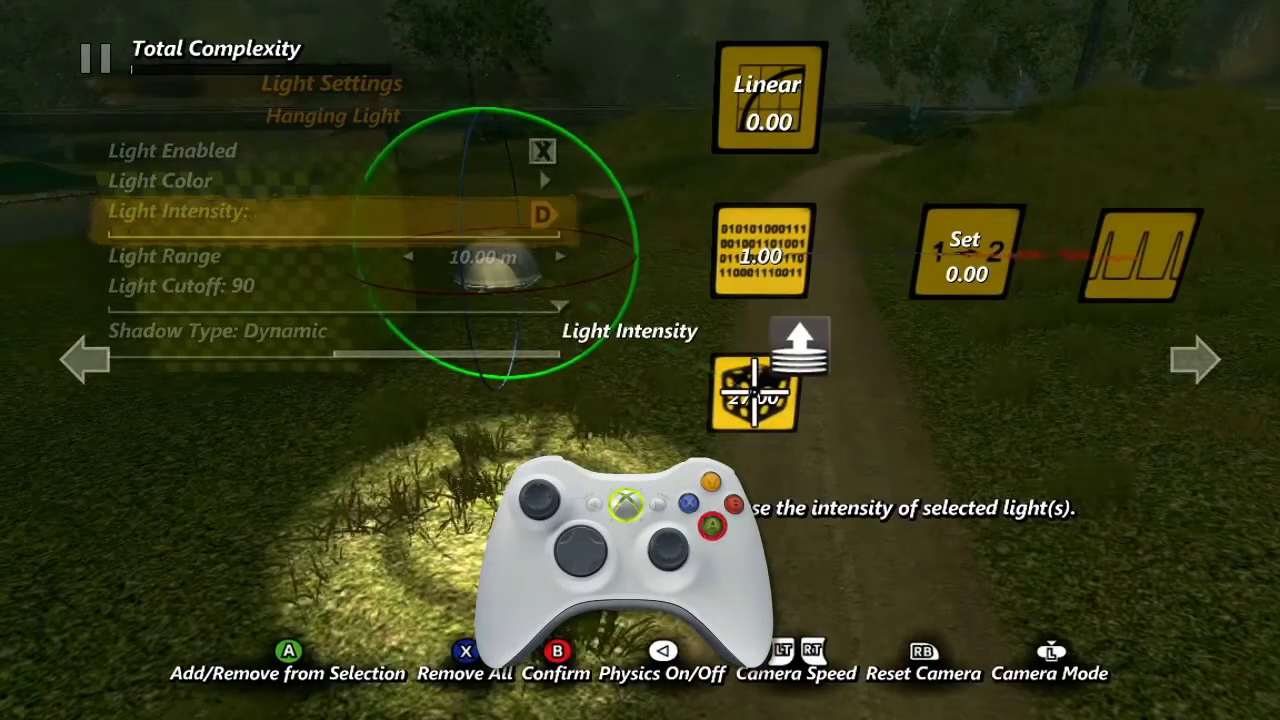
{"action": "key", "text": "Escape"}
{"action": "key", "text": "Escape"}
Step: Link the hanging light's Visibility to the Variable Data Source
{"action": "key", "text": "Up"}
{"action": "key", "text": "Up"}
{"action": "key", "text": "Up"}
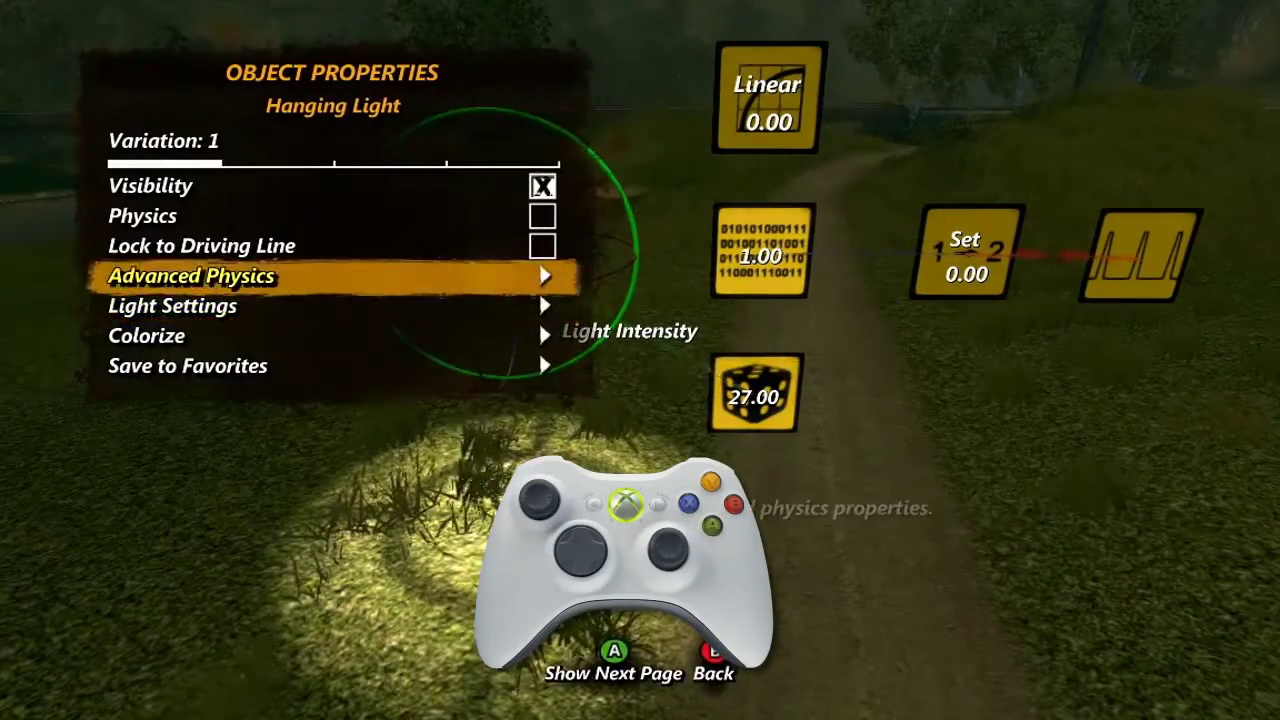
{"action": "key", "text": "y"}
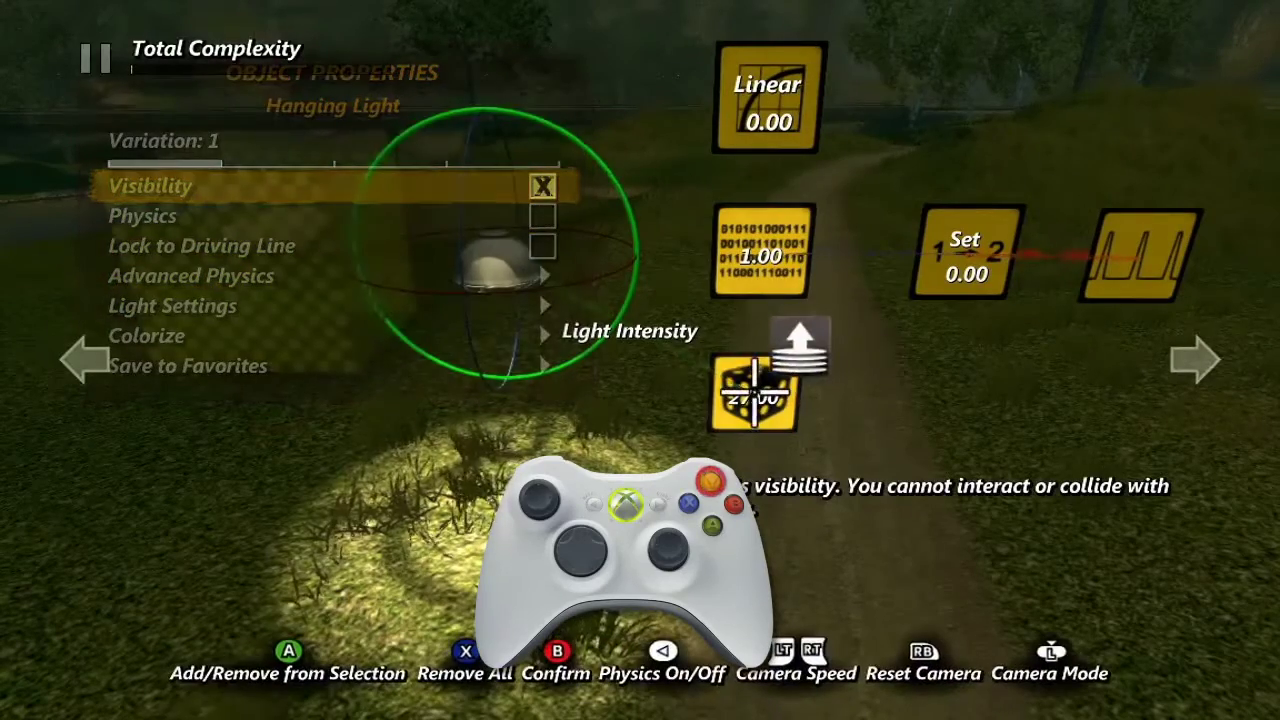
{"action": "left_click", "coordinate": [760, 240]}
{"action": "key", "text": "Down"}
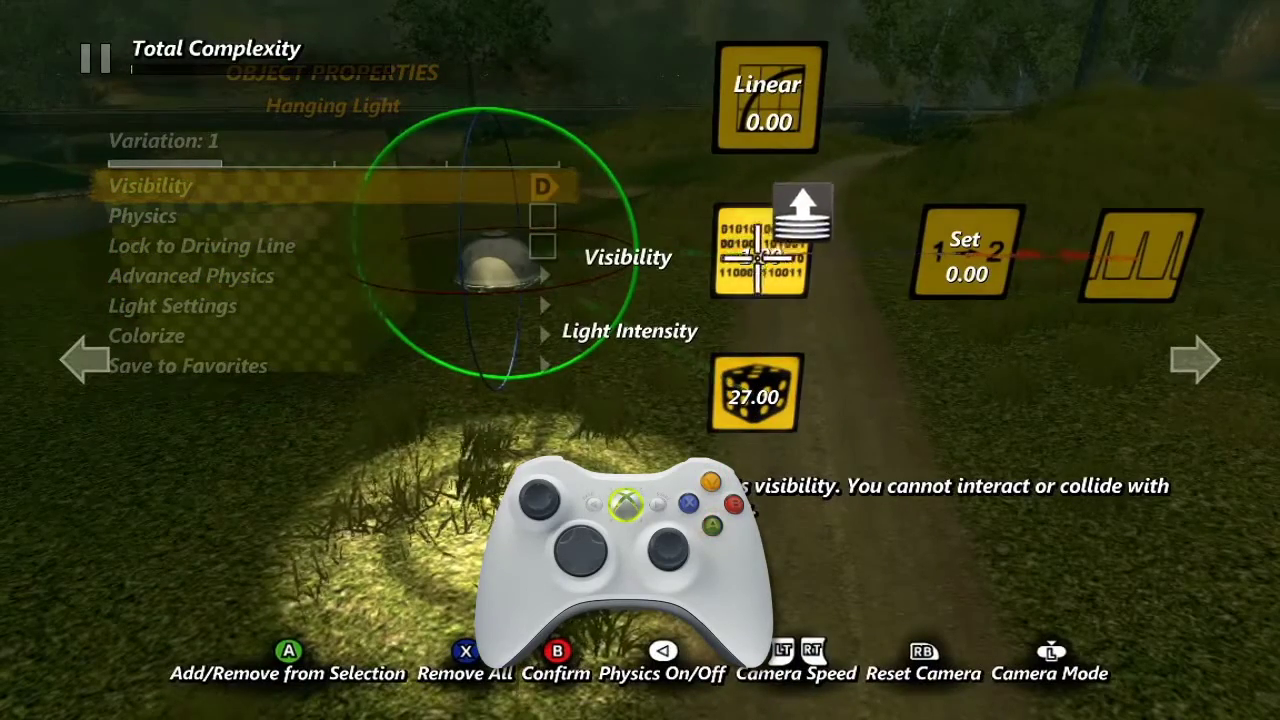
Step: Confirm the hanging light's data source link, leave its properties and open the properties of the area trigger beside it
{"action": "key", "text": "b"}
{"action": "key", "text": "b"}
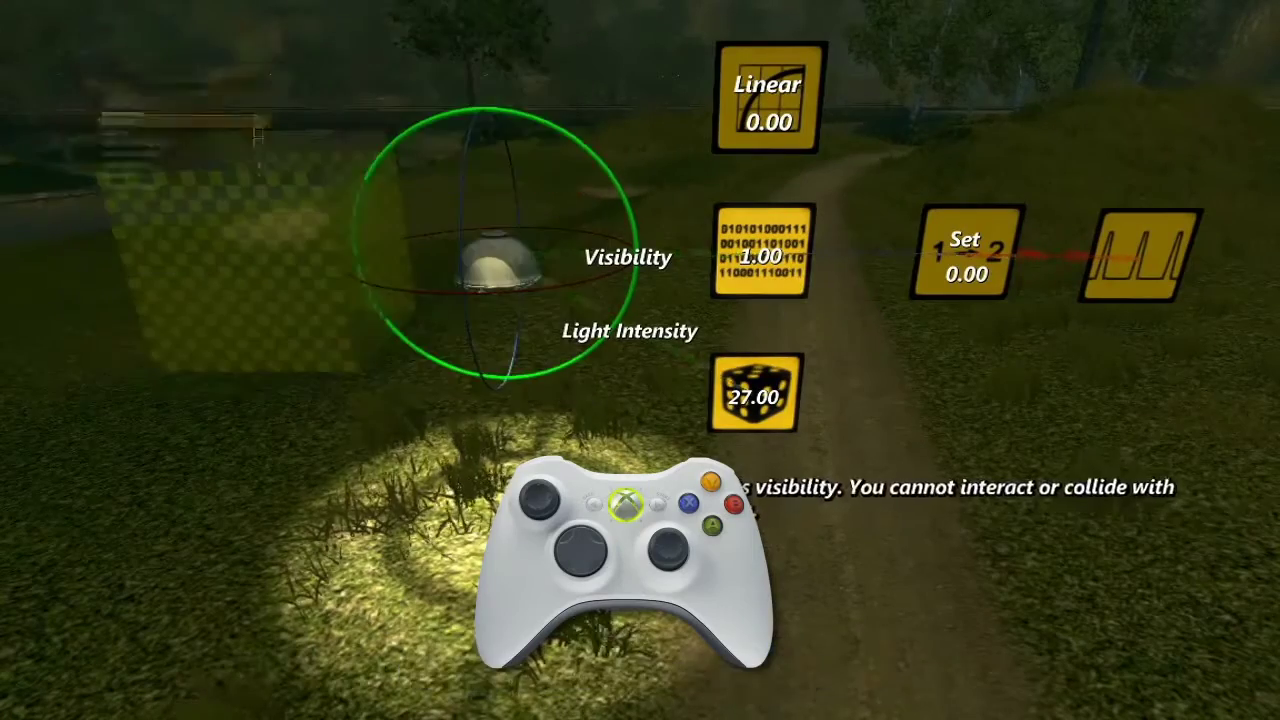
{"action": "key", "text": "a"}
{"action": "key", "text": "y"}
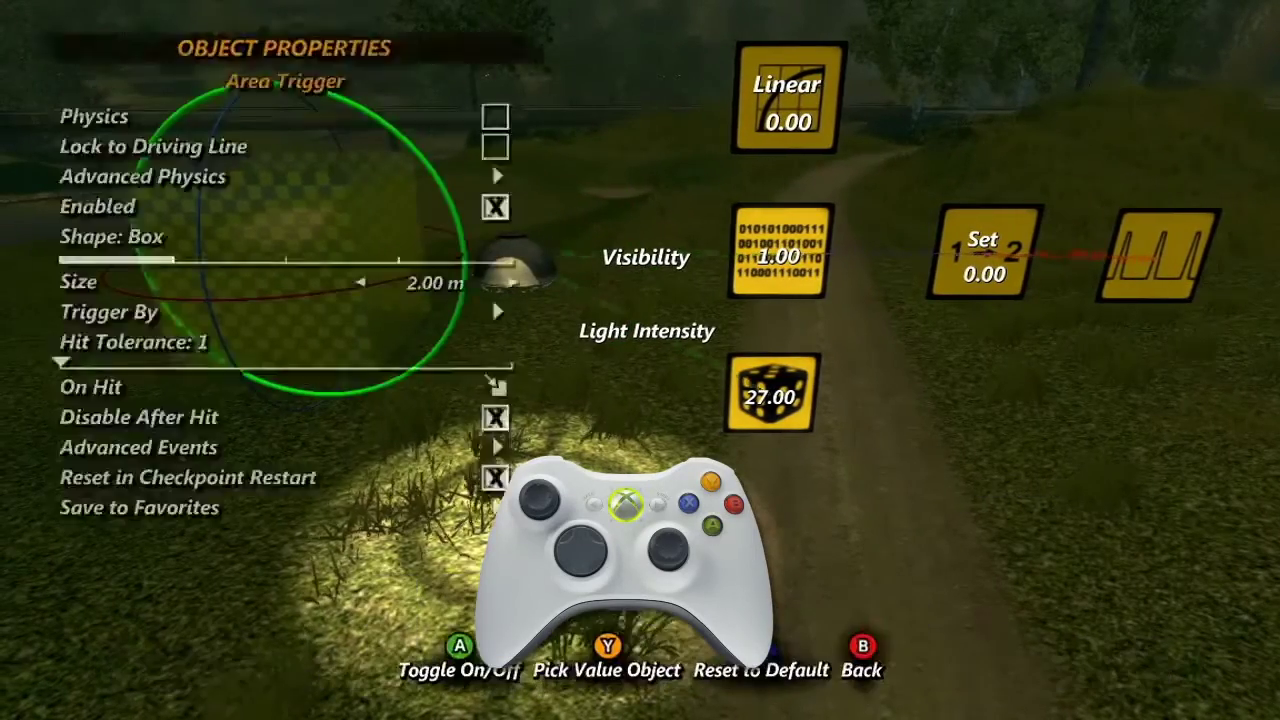
Step: Go through the area trigger's Shape options from Box to Sphere and return to Box
{"action": "key", "text": "Down"}
{"action": "key", "text": "Down"}
{"action": "key", "text": "Down"}
{"action": "key", "text": "Down"}
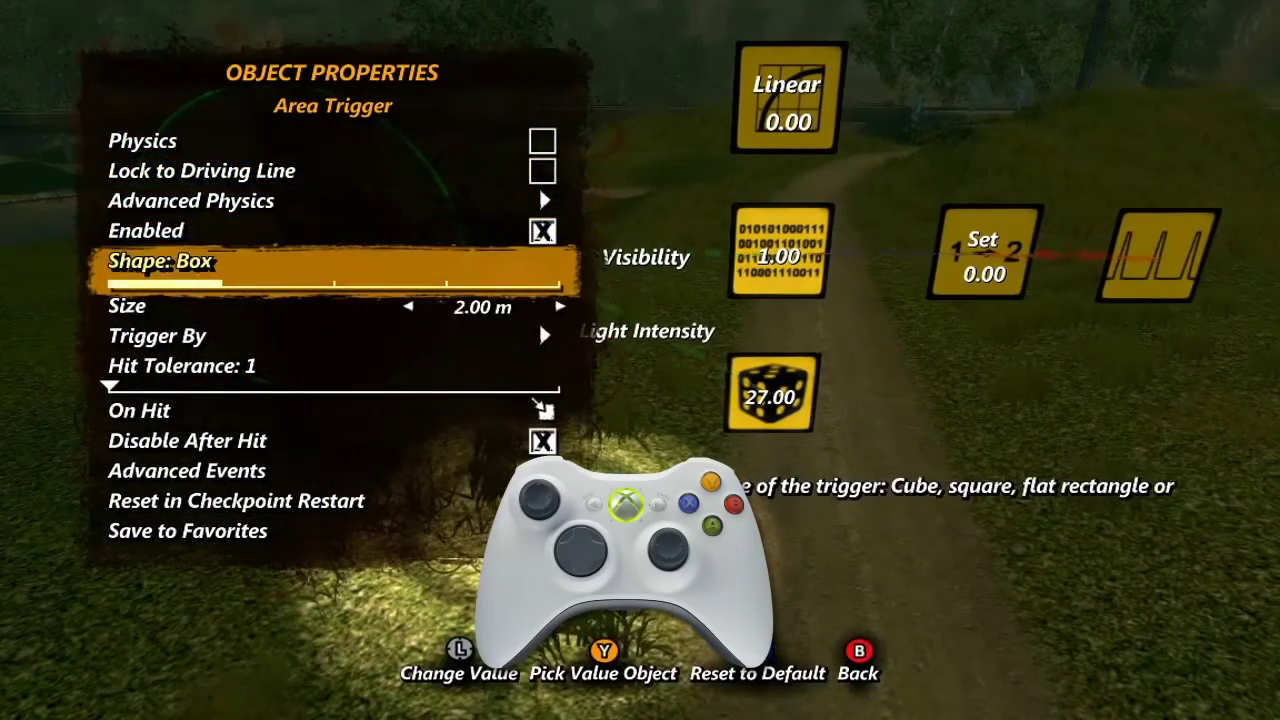
{"action": "key", "text": "Right"}
{"action": "key", "text": "Right"}
{"action": "key", "text": "Right"}
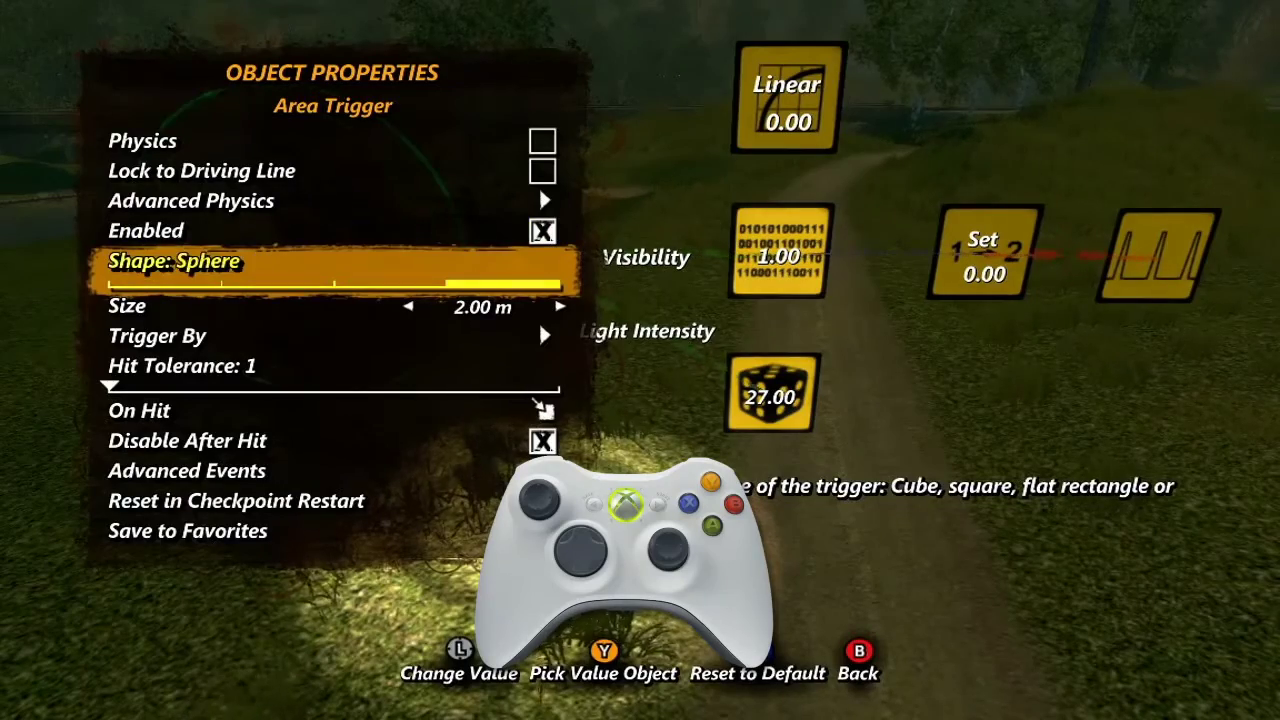
{"action": "key", "text": "Left"}
{"action": "key", "text": "Left"}
{"action": "key", "text": "Left"}
Step: Link the area trigger's Shape to the Curve Data Source, then leave its properties and deselect it
{"action": "key", "text": "y"}
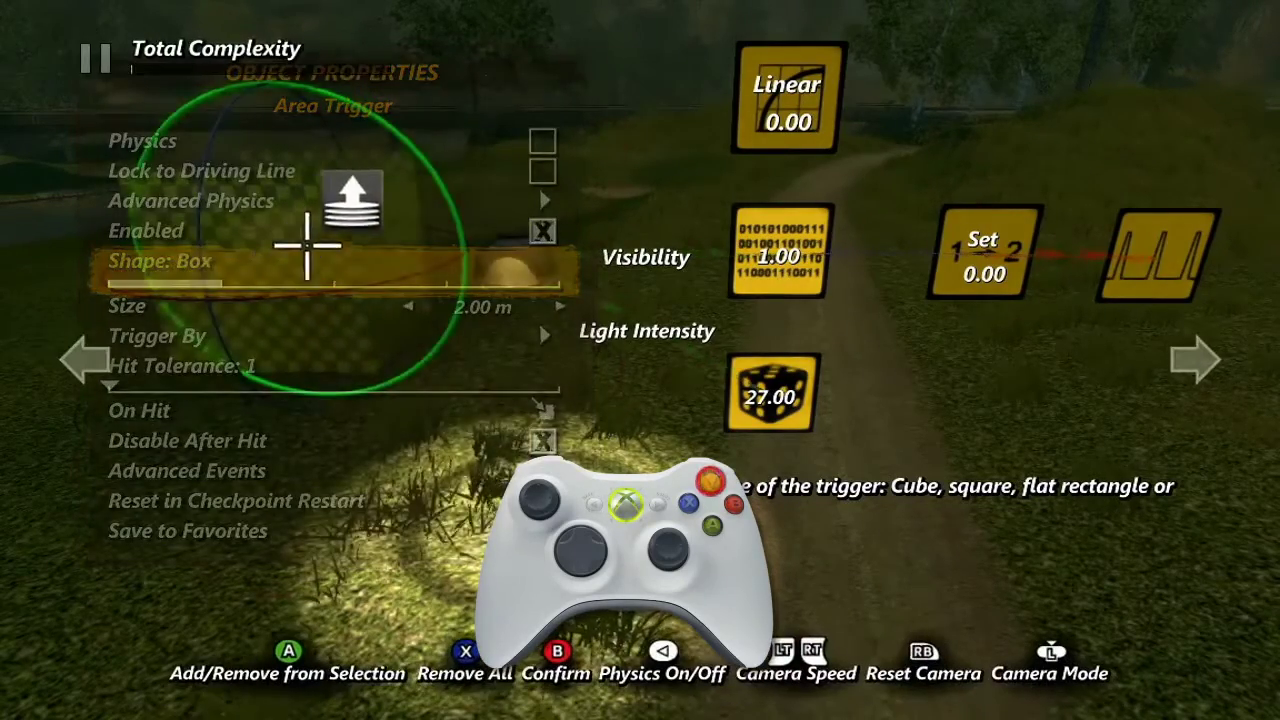
{"action": "key", "text": "a"}
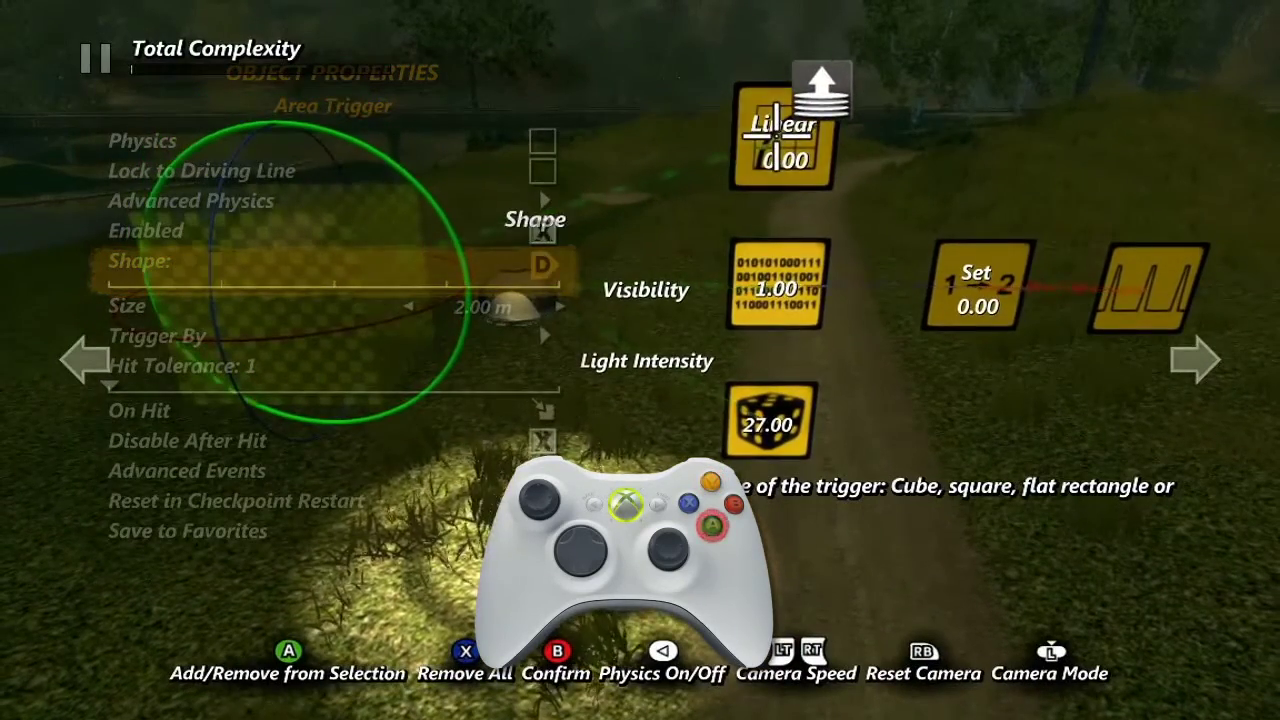
{"action": "key", "text": "b"}
{"action": "key", "text": "Escape"}
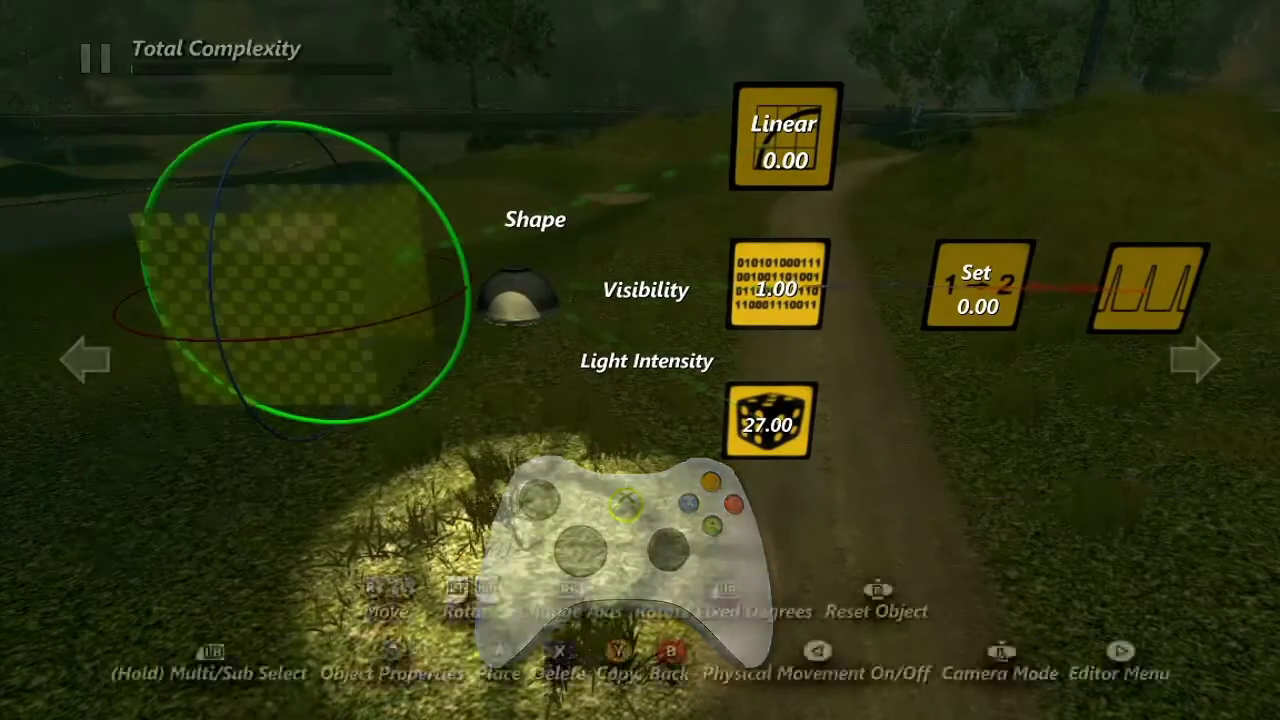
{"action": "key", "text": "BackSpace"}
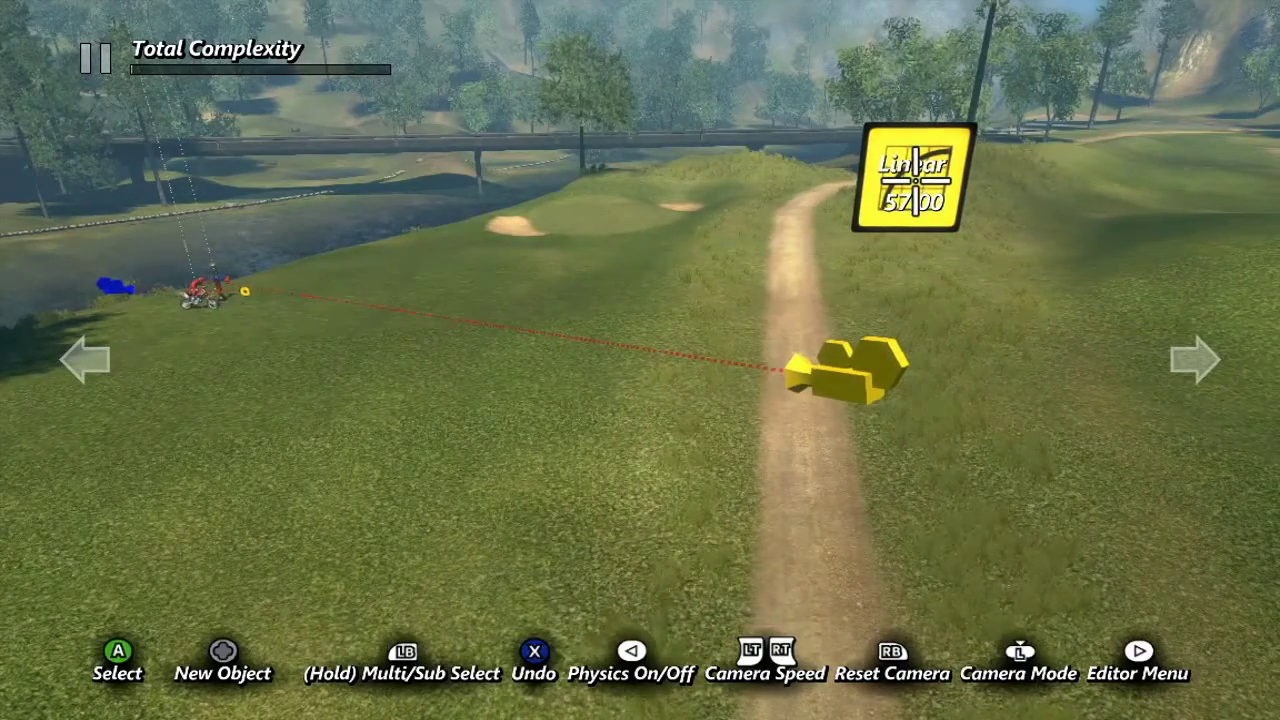
Step: Examine the Start, End and Duration properties of the Curve Data Source above the camera, then close them
{"action": "left_click", "coordinate": [914, 185]}
{"action": "key", "text": "Up"}
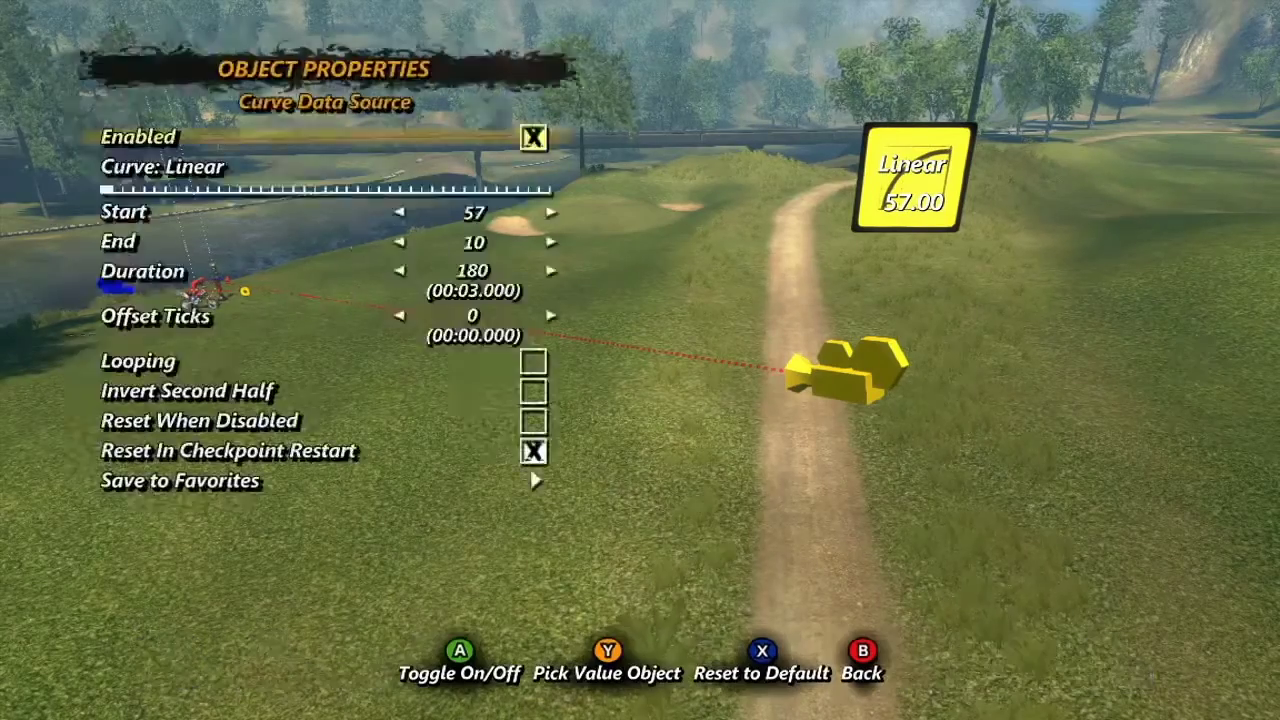
{"action": "key", "text": "Down"}
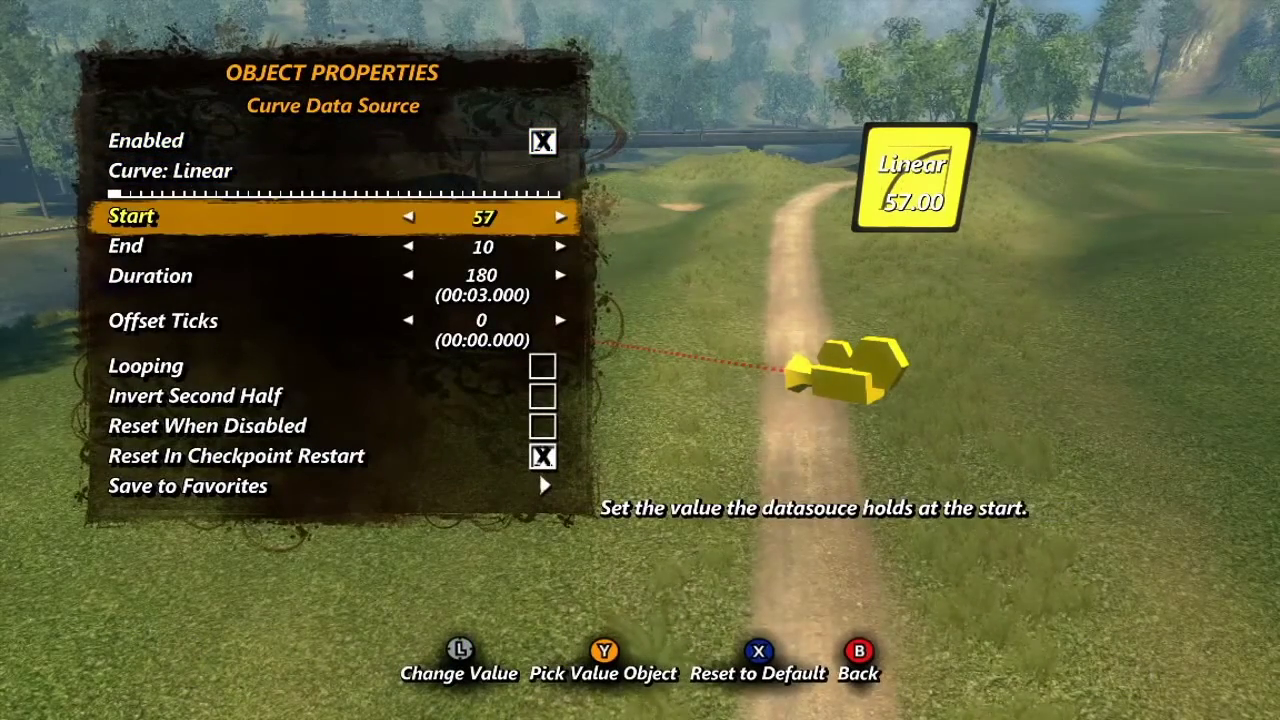
{"action": "key", "text": "Down"}
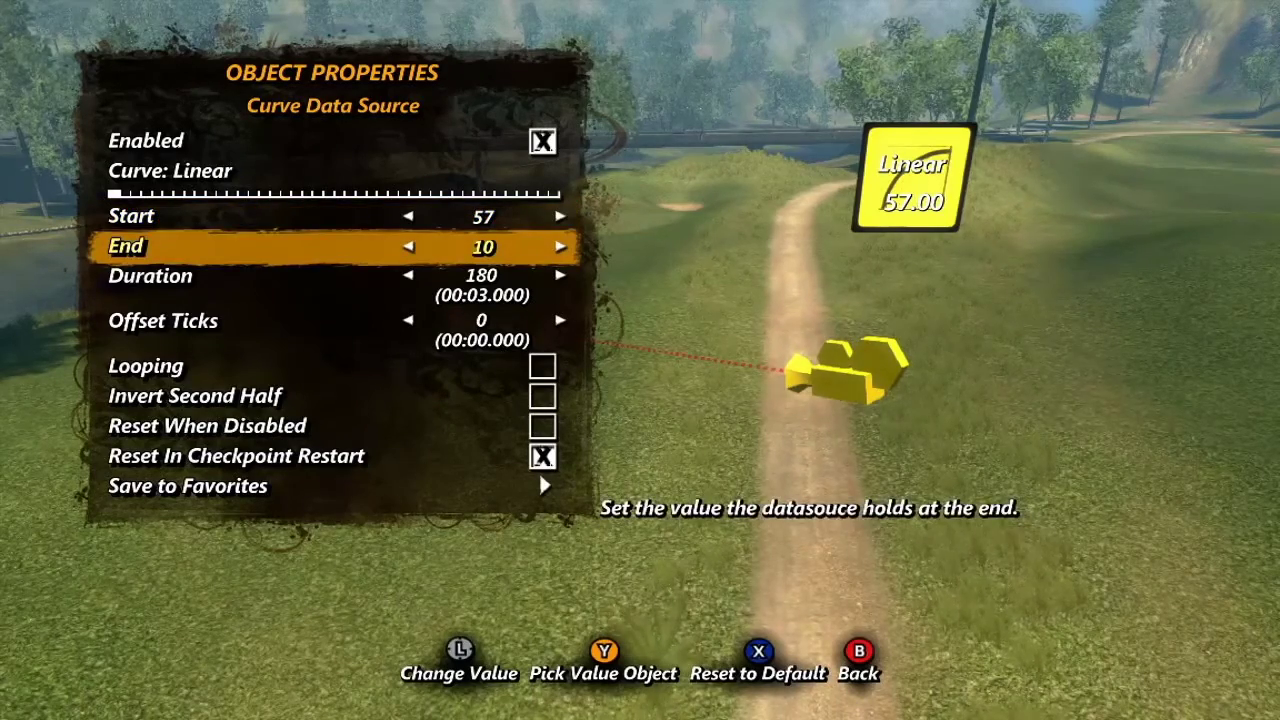
{"action": "key", "text": "Down"}
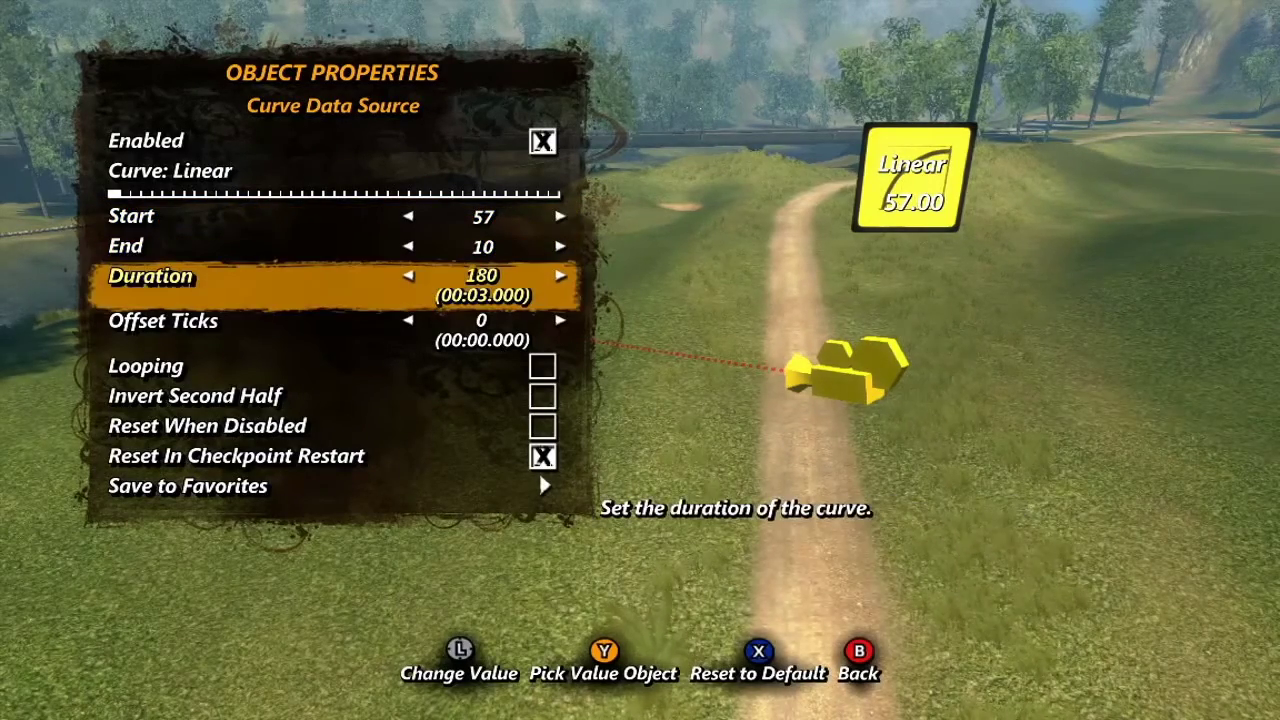
{"action": "key", "text": "Escape"}
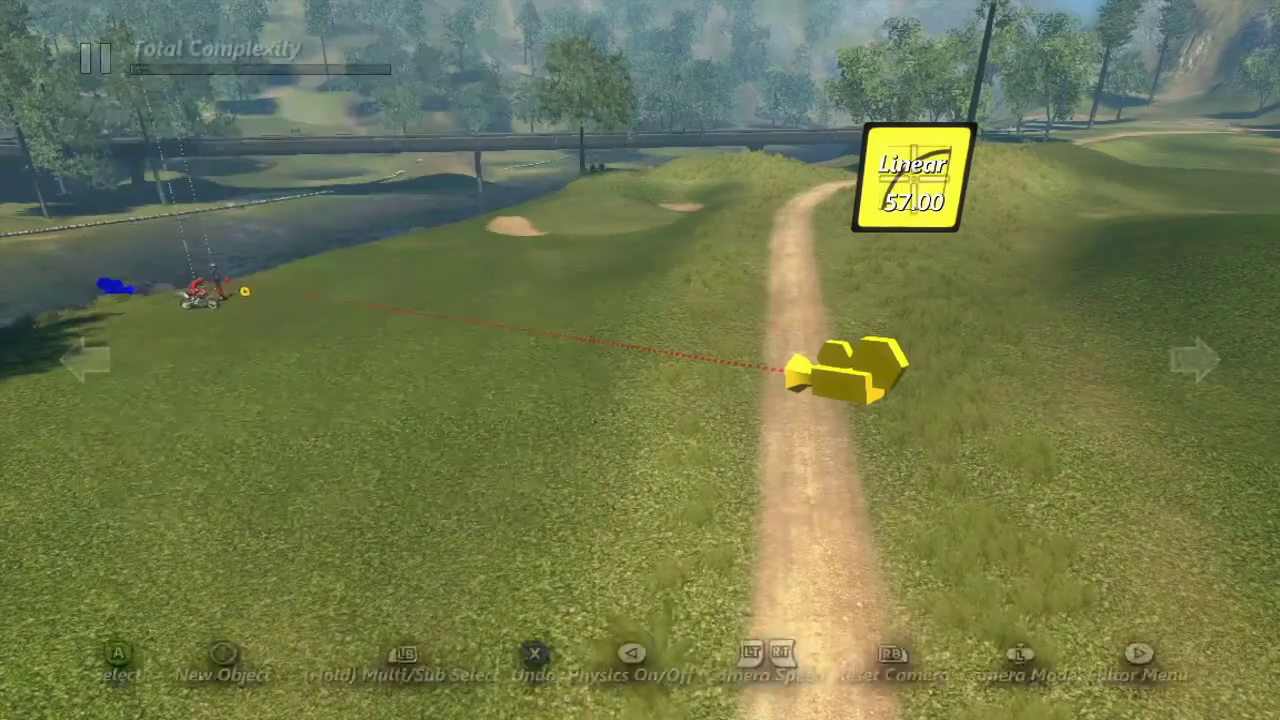
Step: Link the yellow camera's Fov to the Linear Curve Data Source above it and close the camera's properties
{"action": "key", "text": "Return"}
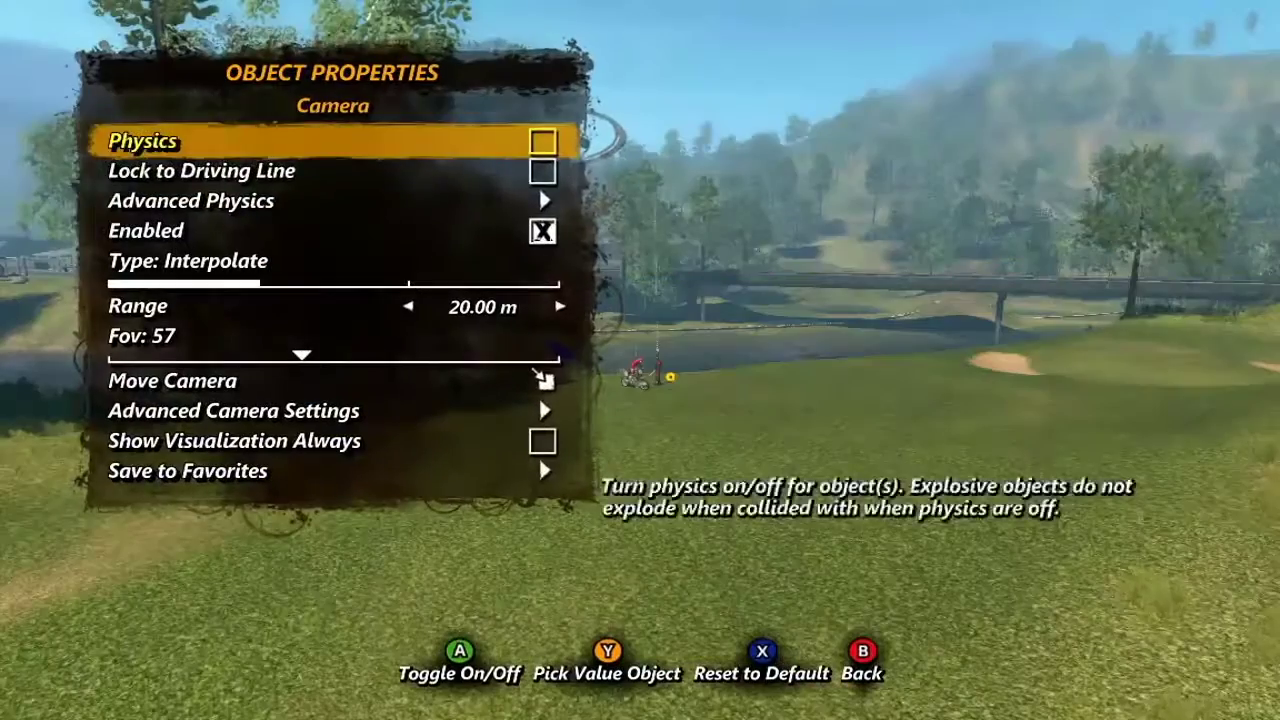
{"action": "key", "text": "Down"}
{"action": "key", "text": "Down"}
{"action": "key", "text": "Down"}
{"action": "key", "text": "Down"}
{"action": "key", "text": "Down"}
{"action": "key", "text": "Down"}
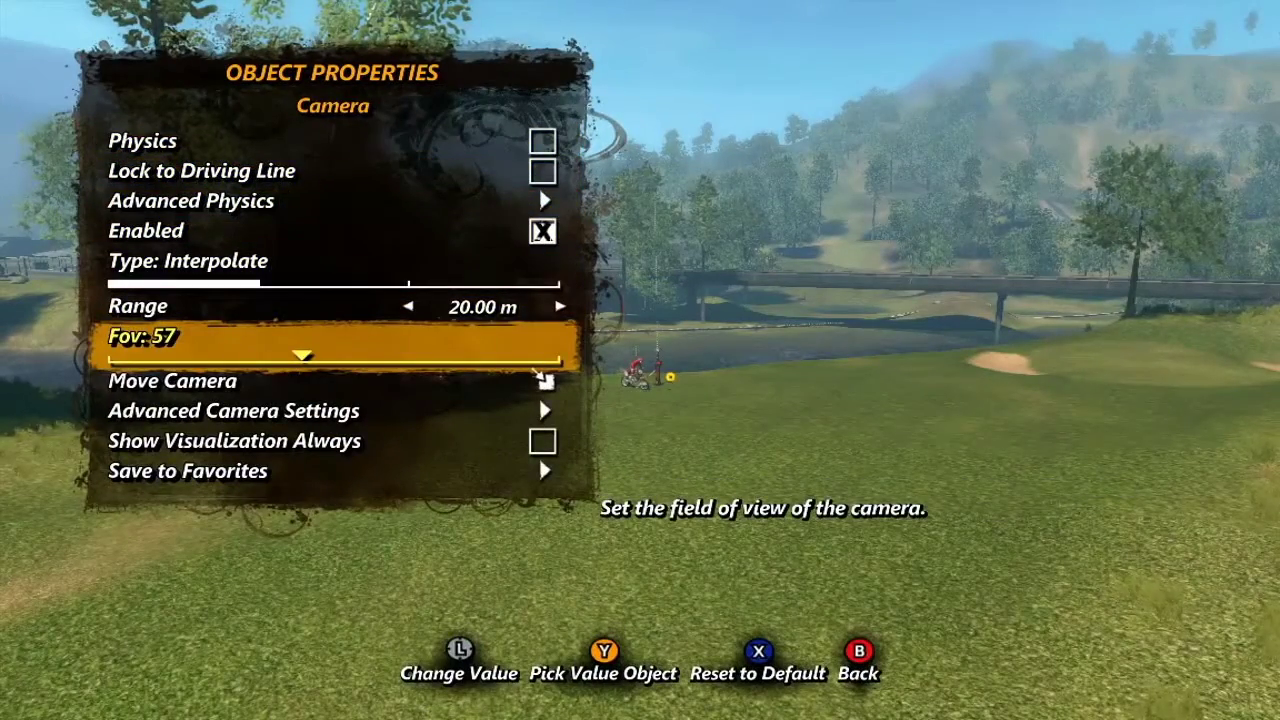
{"action": "key", "text": "Escape"}
{"action": "scroll", "coordinate": [866, 364], "scroll_direction": "down", "scroll_amount": 5}
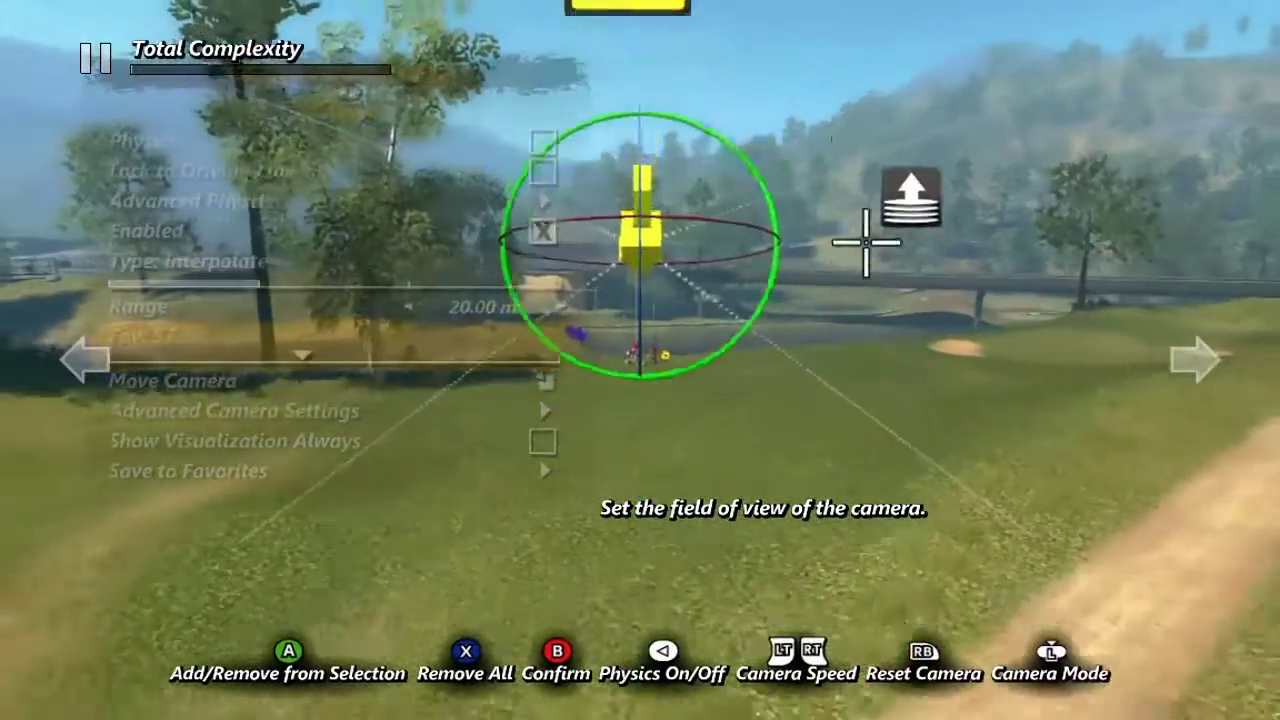
{"action": "key", "text": "Return"}
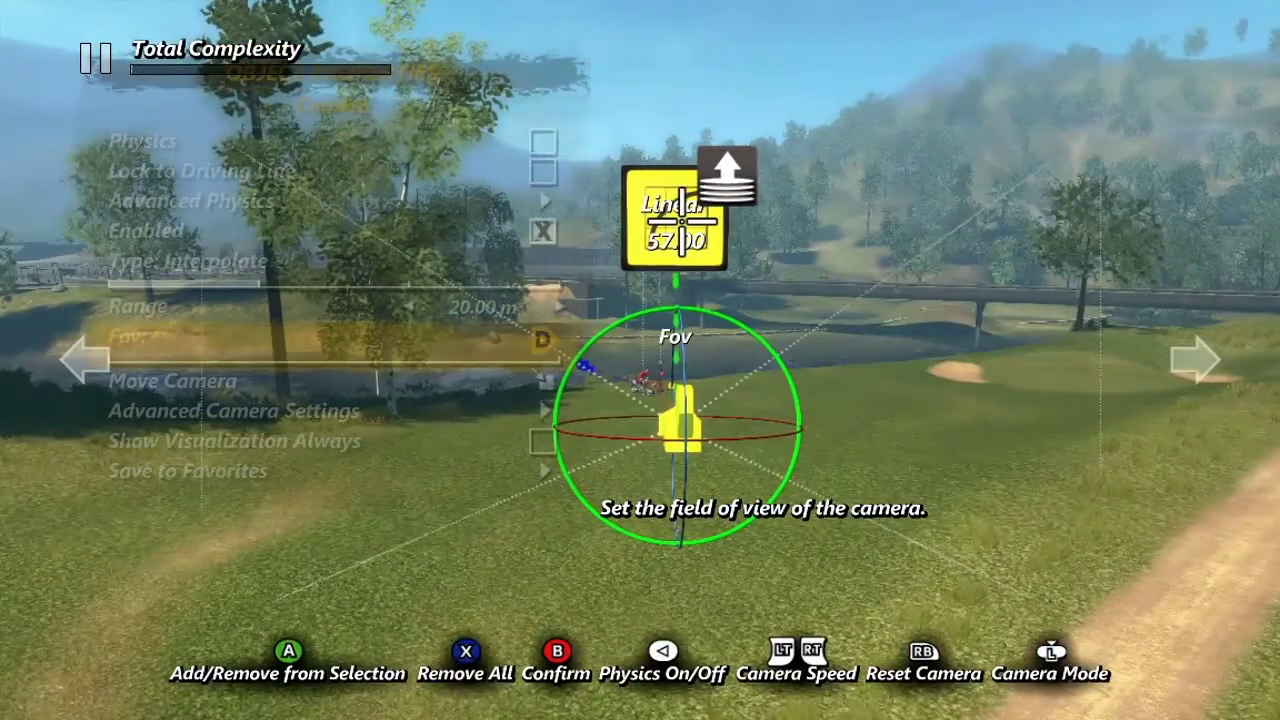
{"action": "key", "text": "Escape"}
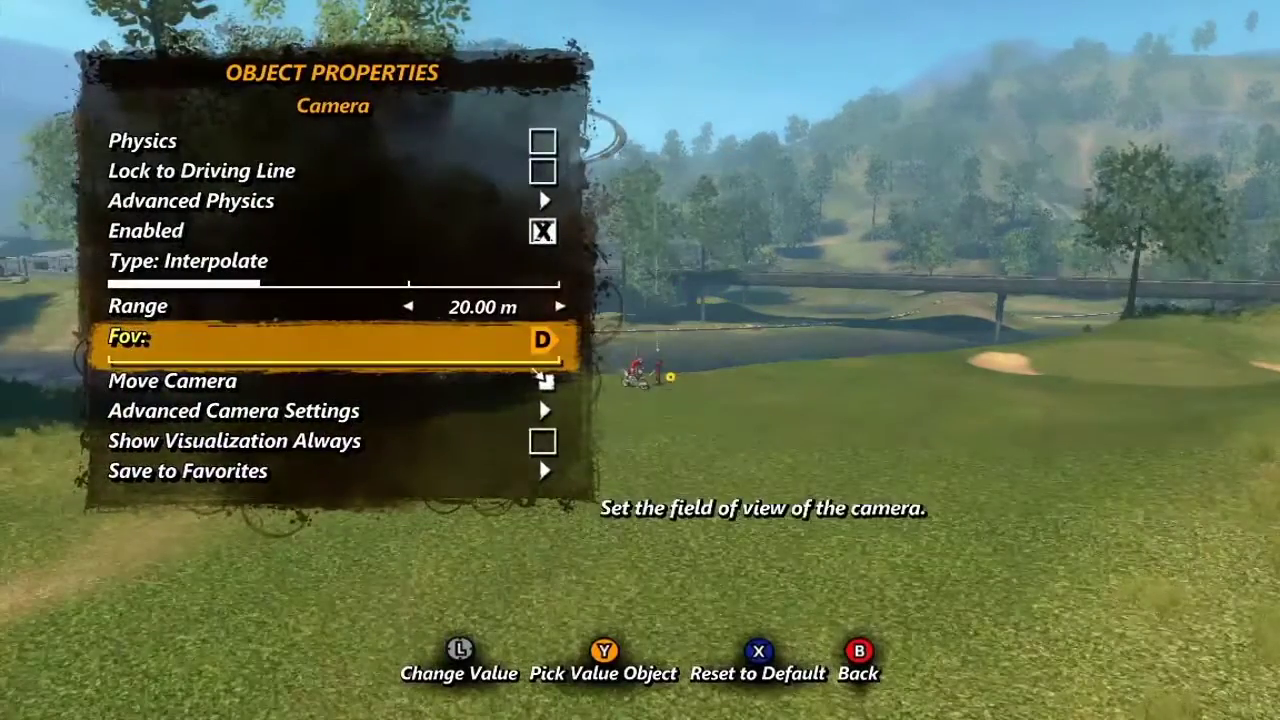
{"action": "key", "text": "Escape"}
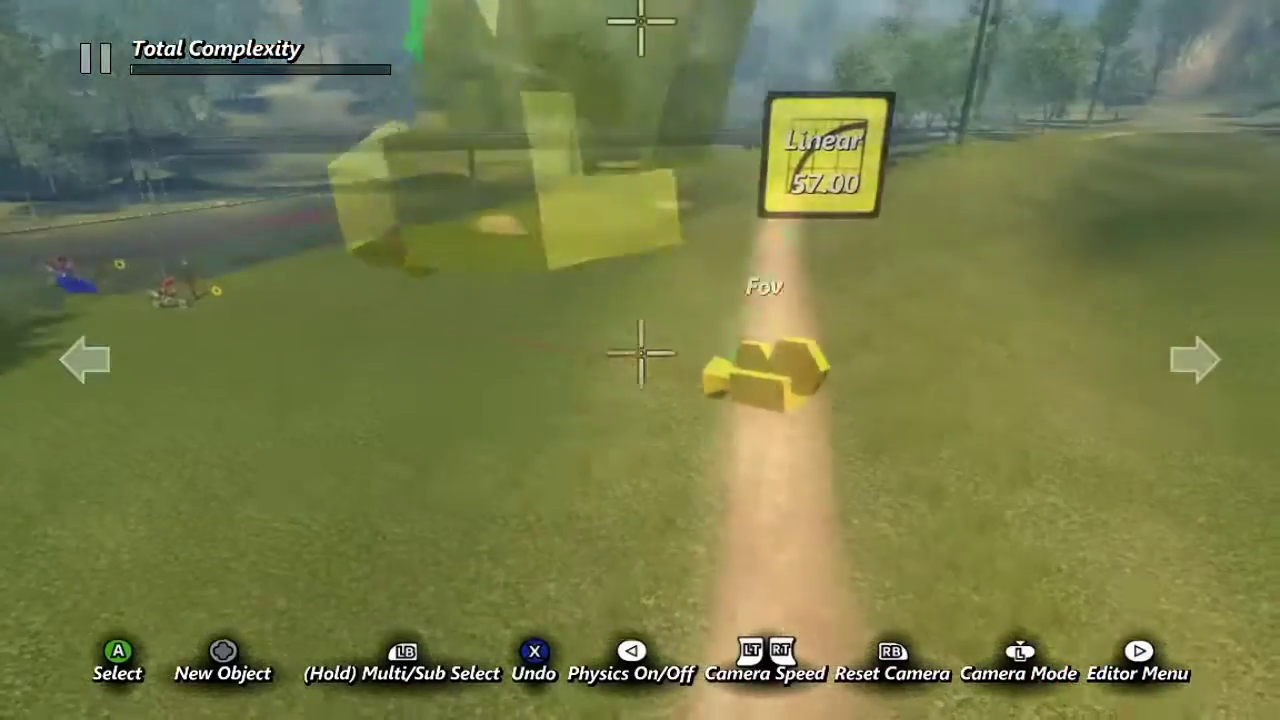
Step: Test the track by riding the bike from the start to the finish
{"action": "key", "text": "Escape"}
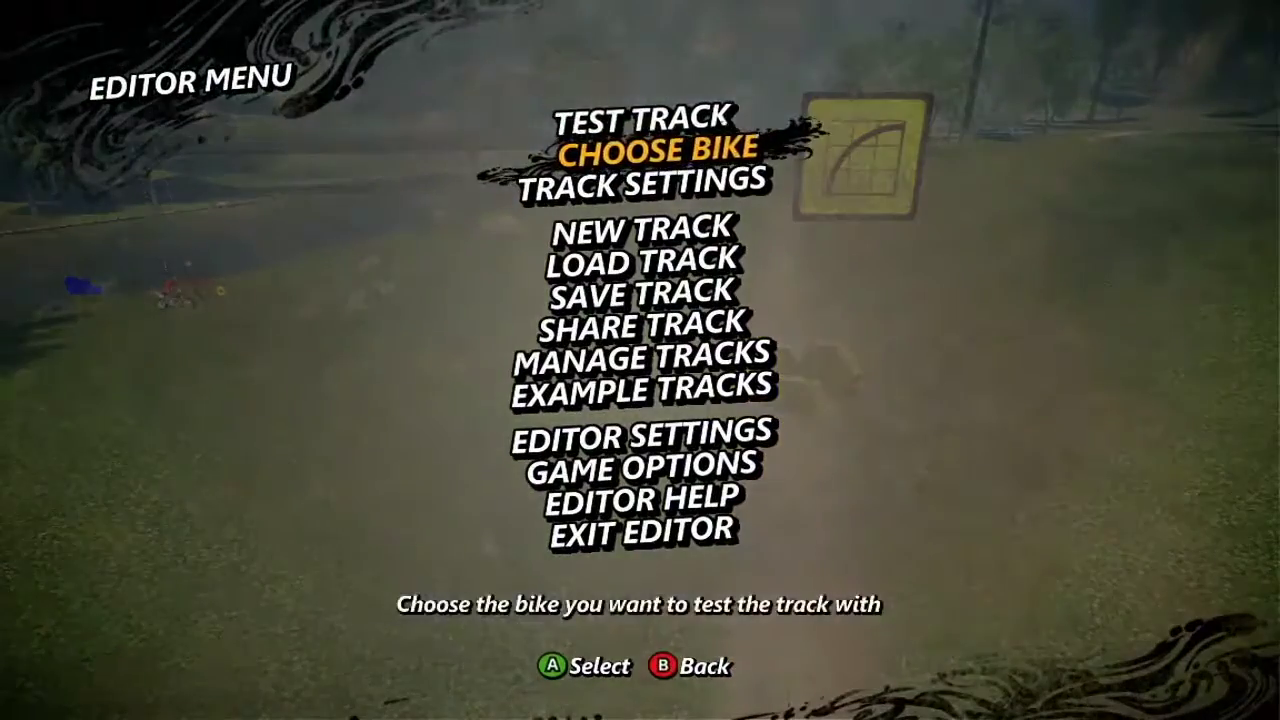
{"action": "key", "text": "Return"}
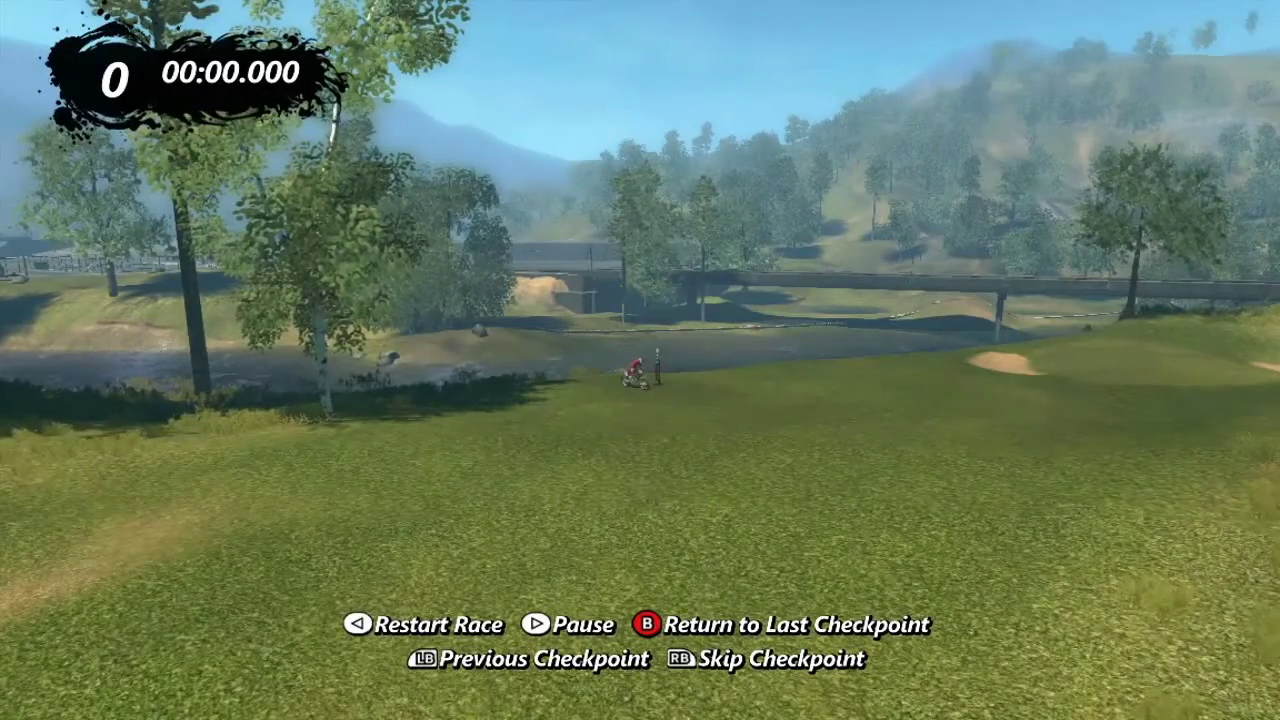
{"action": "key", "text": "Up"}
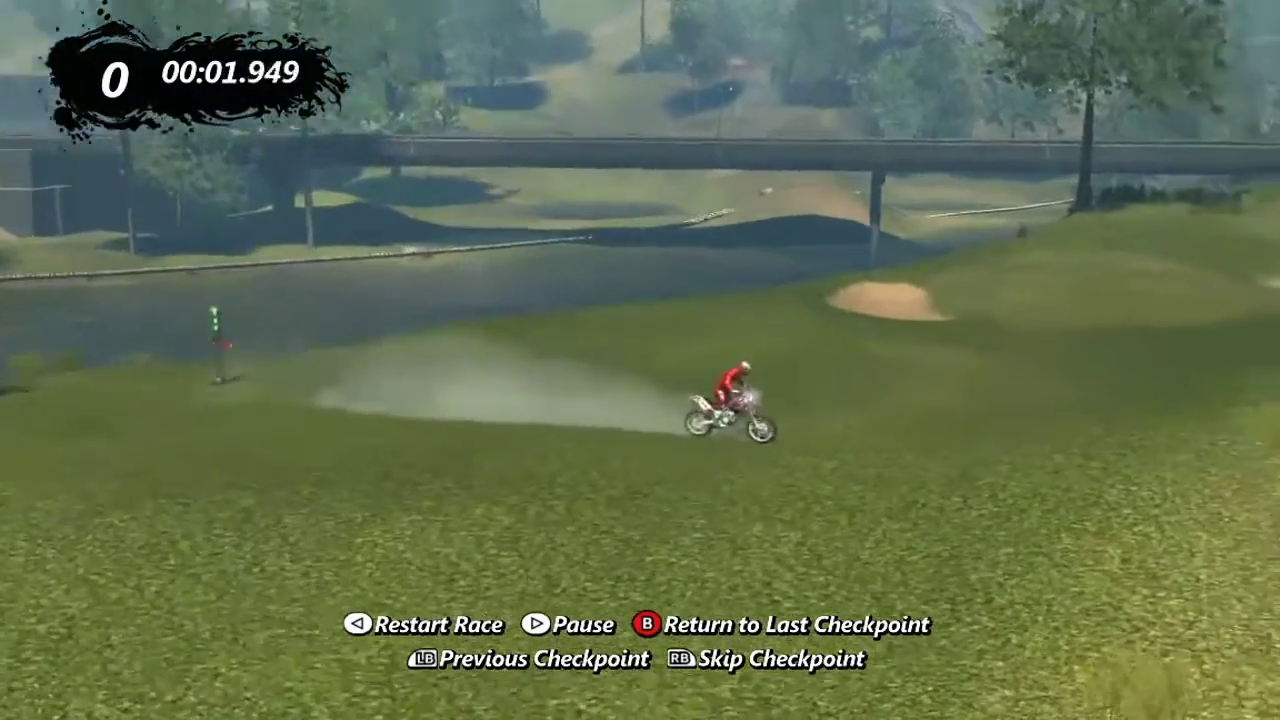
{"action": "key", "text": "Up"}
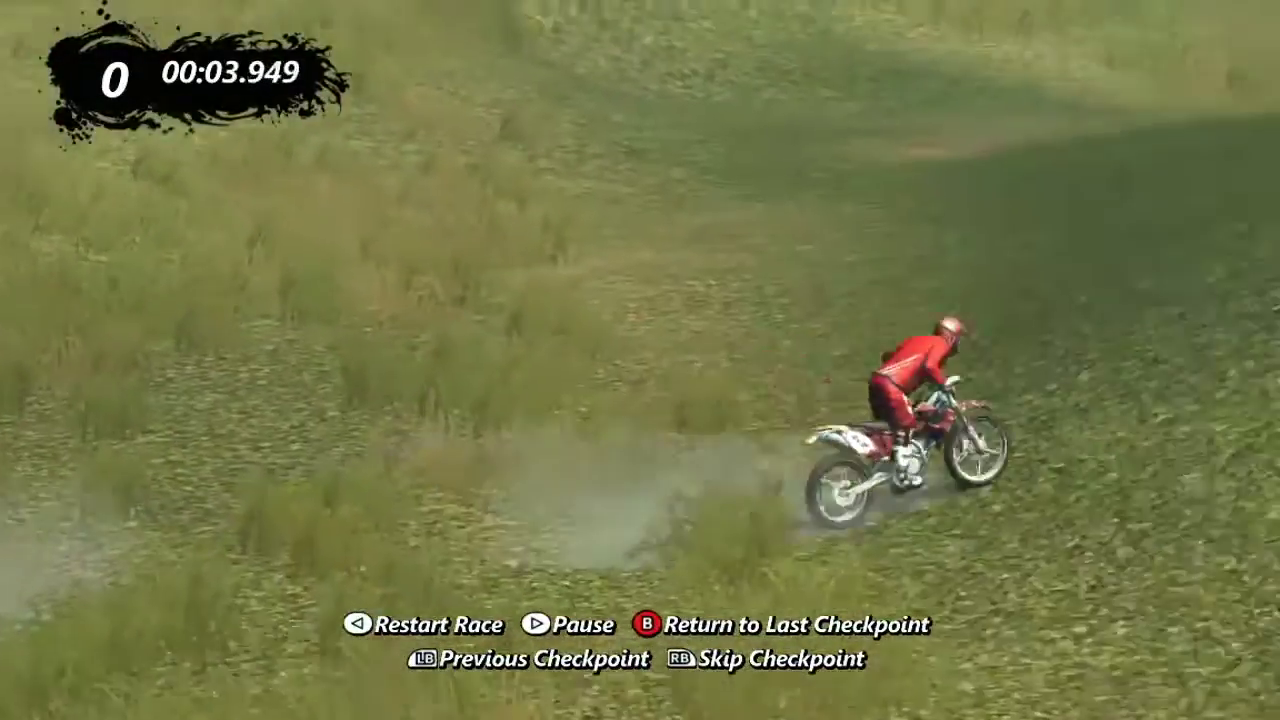
{"action": "key", "text": "Up"}
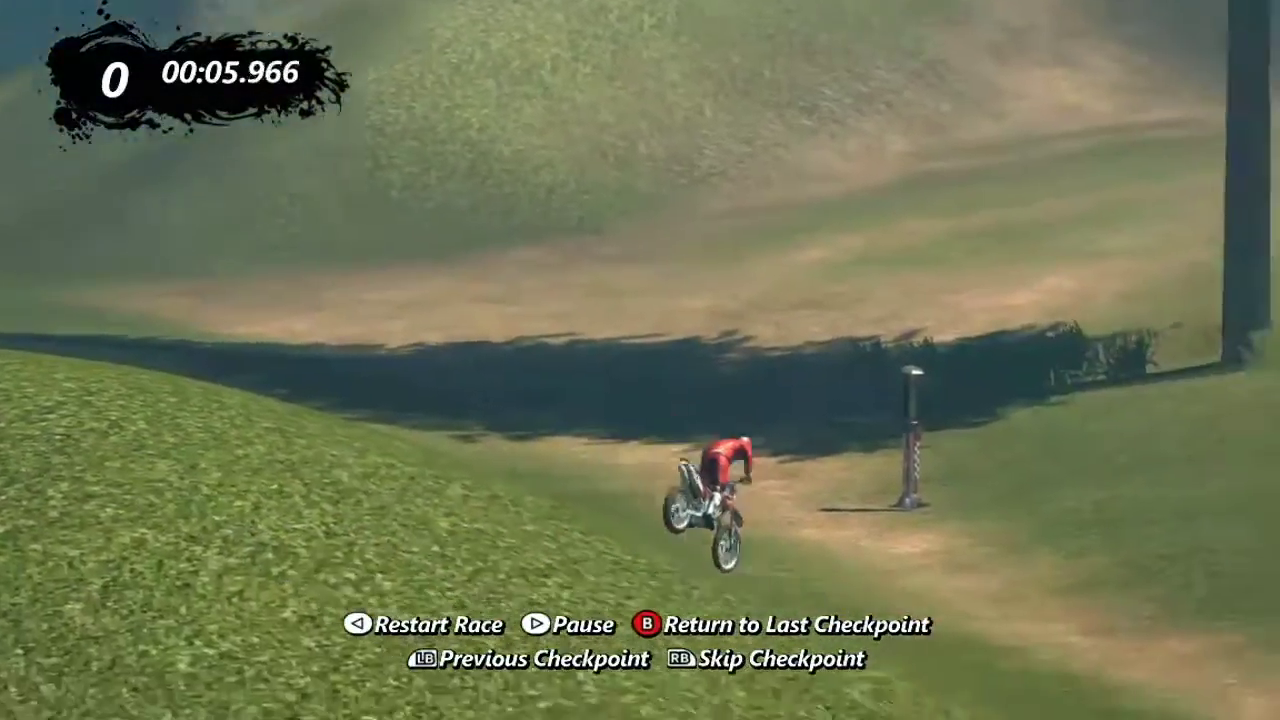
{"action": "key", "text": "Up"}
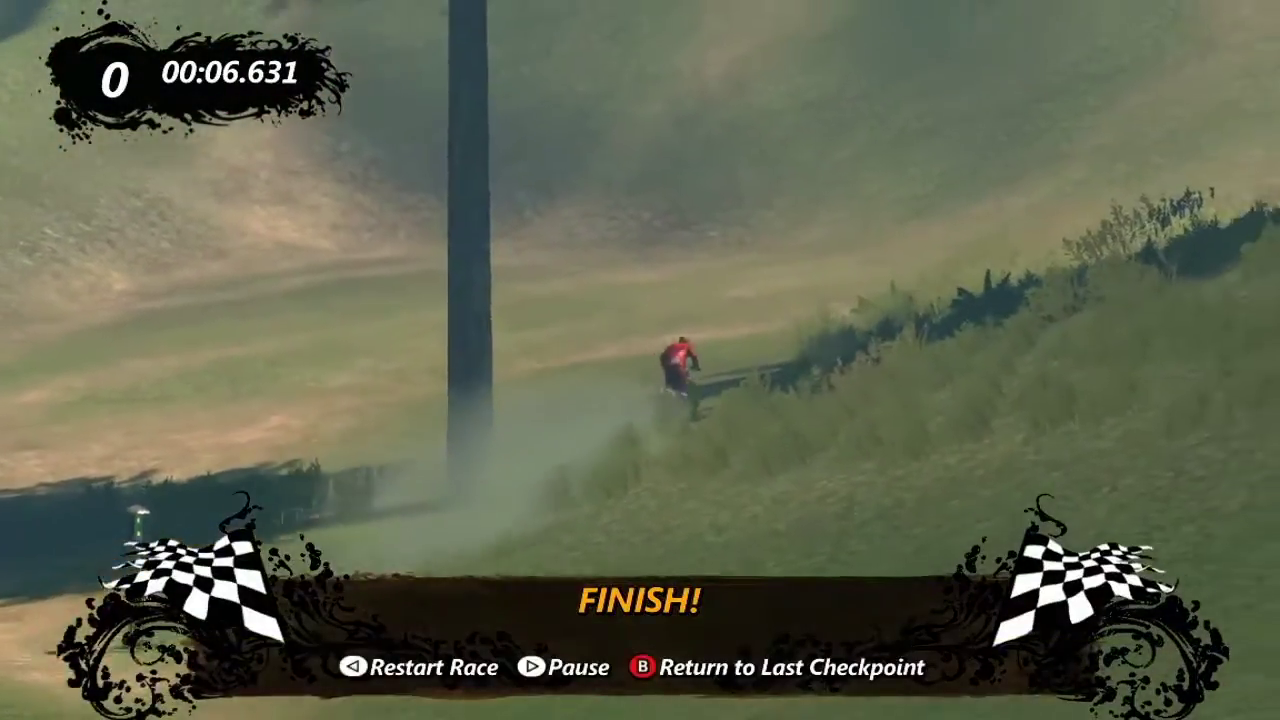